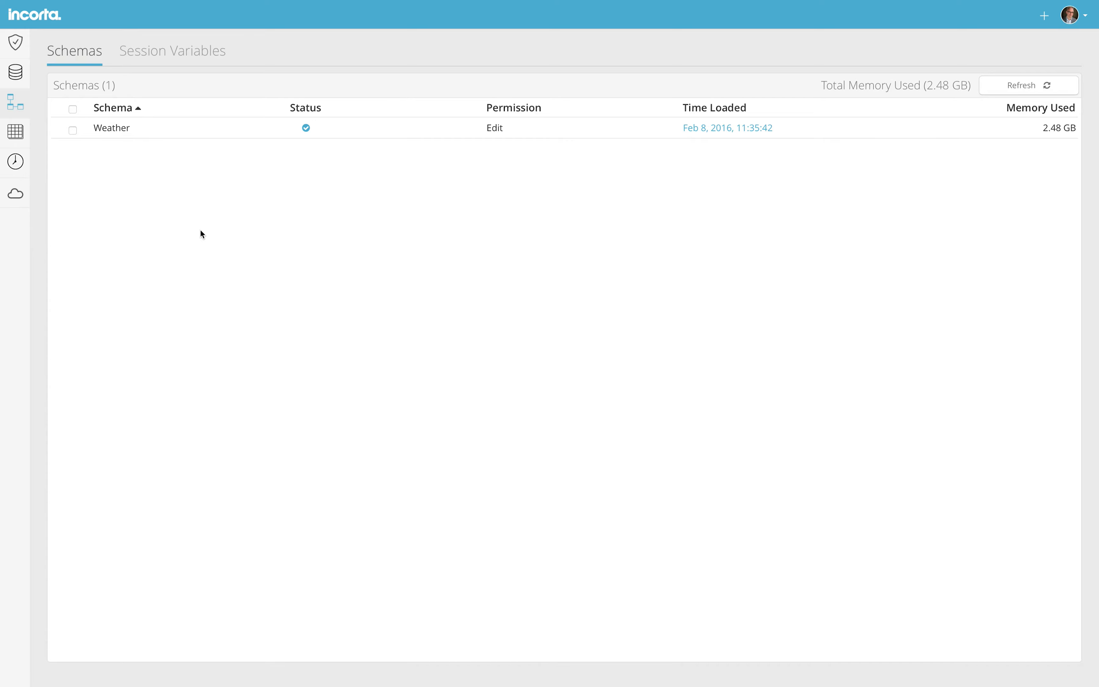
Open the Weather table's details to review its 19 columns
{"action": "left_click", "coordinate": [113, 128]}
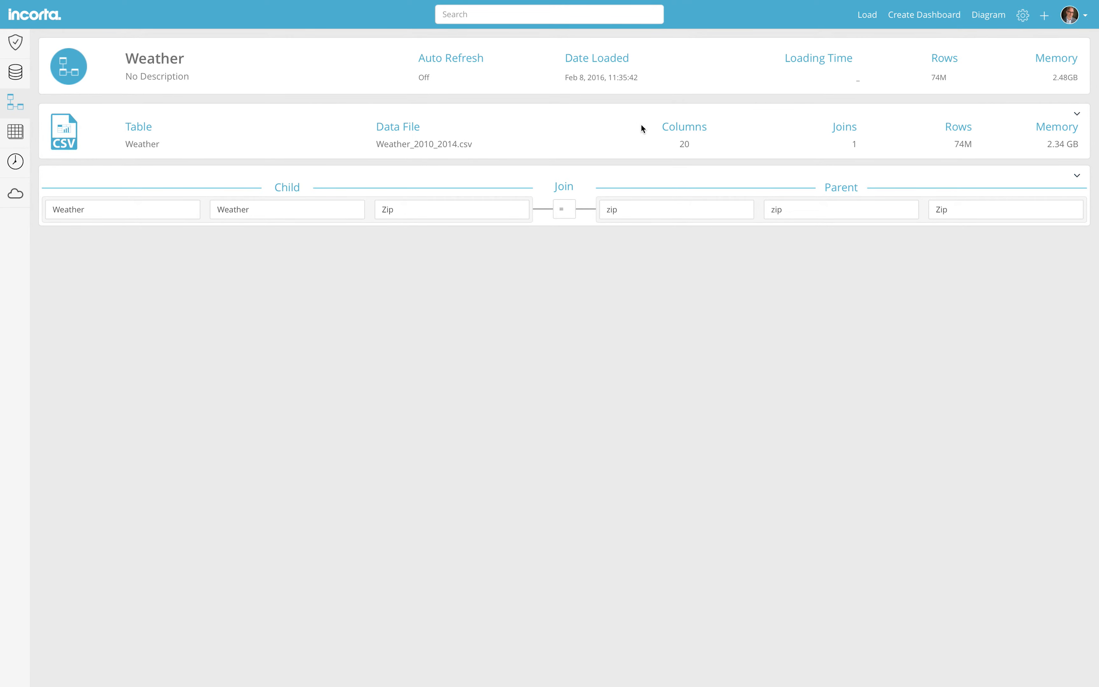
{"action": "left_click", "coordinate": [1078, 116]}
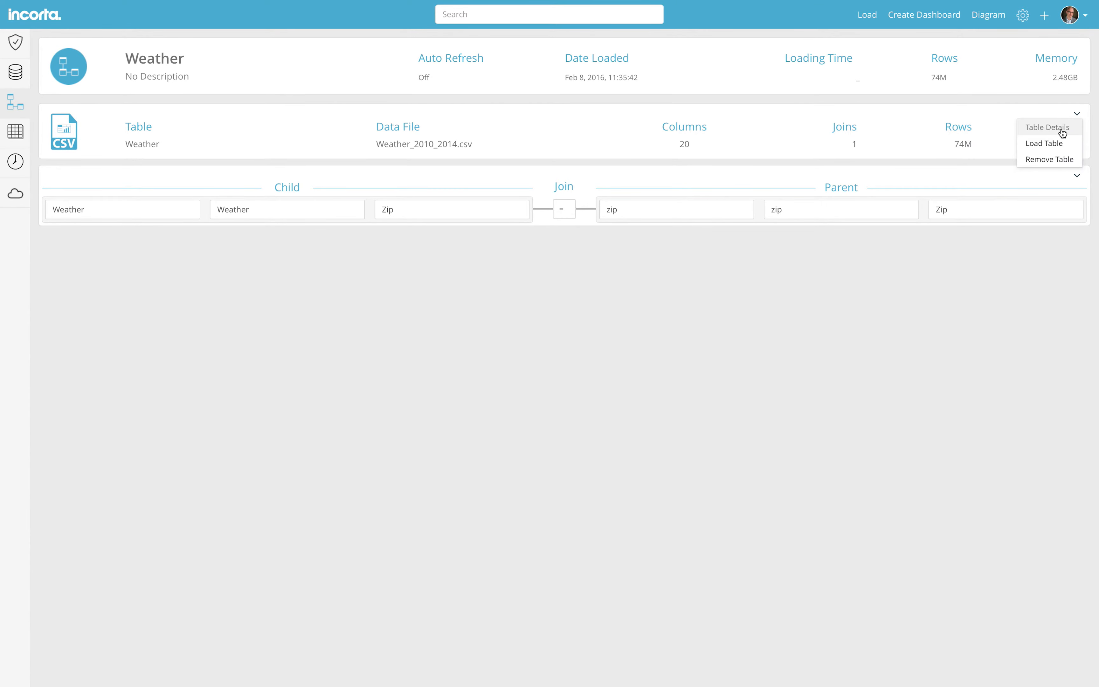
{"action": "left_click", "coordinate": [1063, 131]}
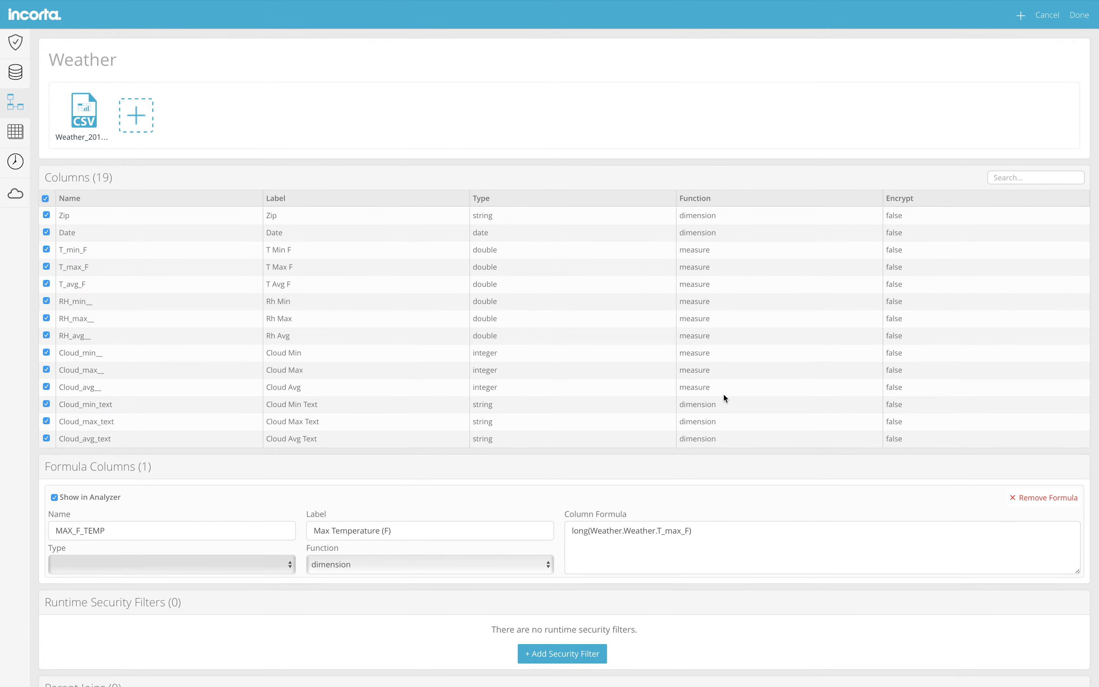
Inspect the MAX_F_TEMP formula, long(Weather.Weather.T_max_F), in Formula Builder and keep it unchanged
{"action": "left_click", "coordinate": [709, 537]}
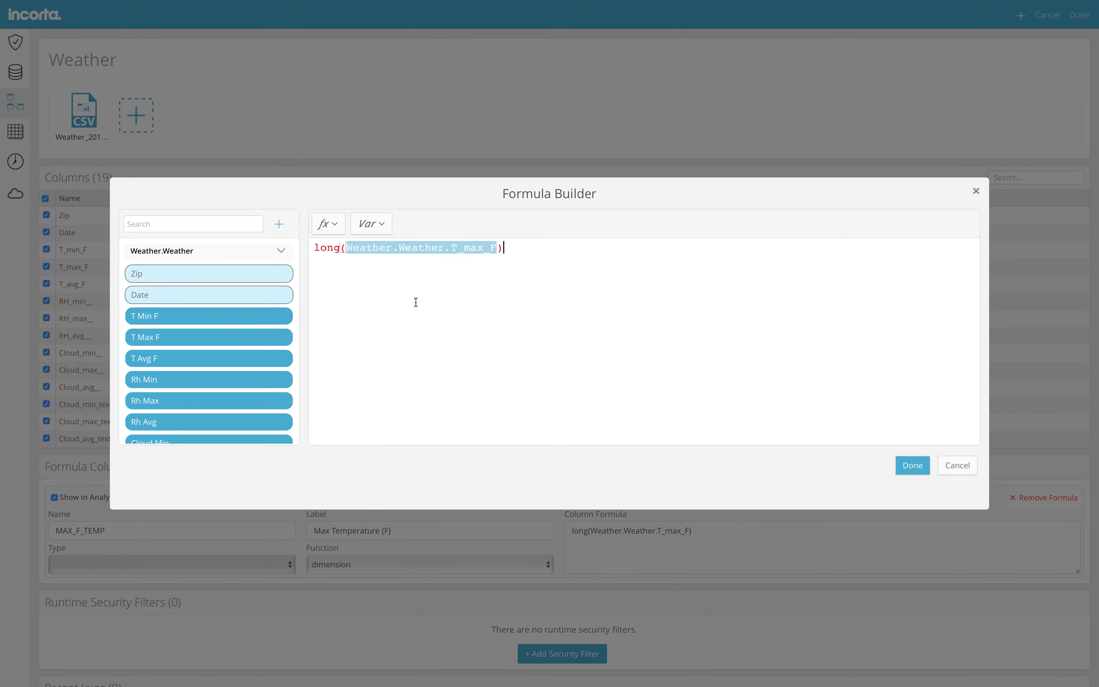
{"action": "left_click", "coordinate": [342, 232]}
{"action": "left_click", "coordinate": [352, 251]}
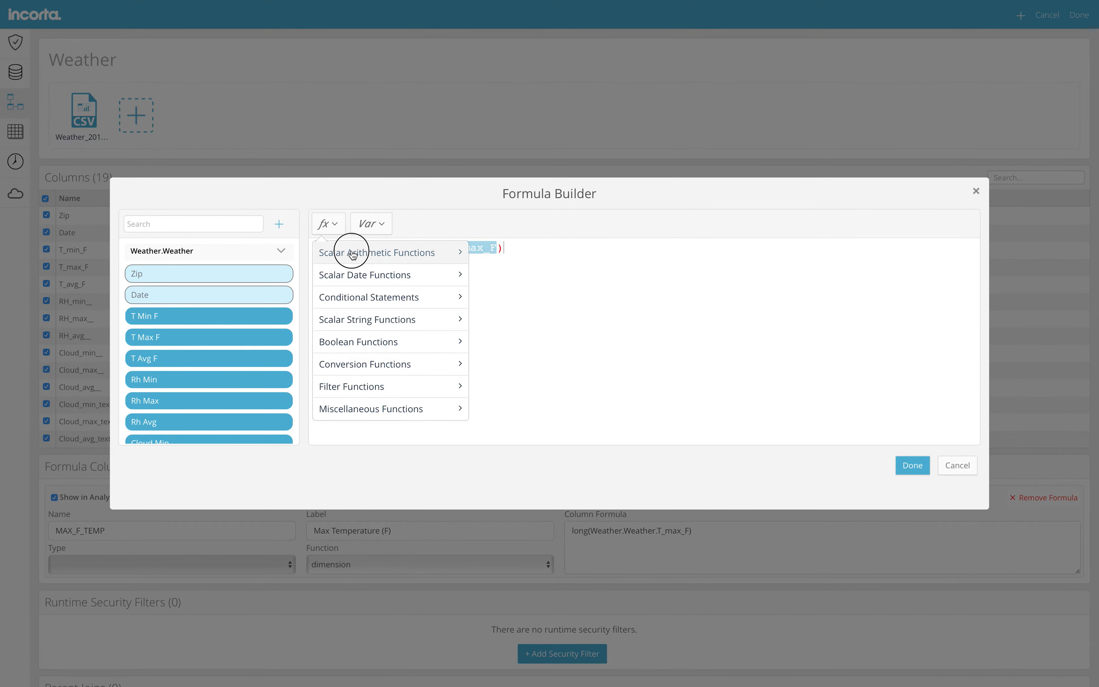
{"action": "left_click", "coordinate": [334, 230]}
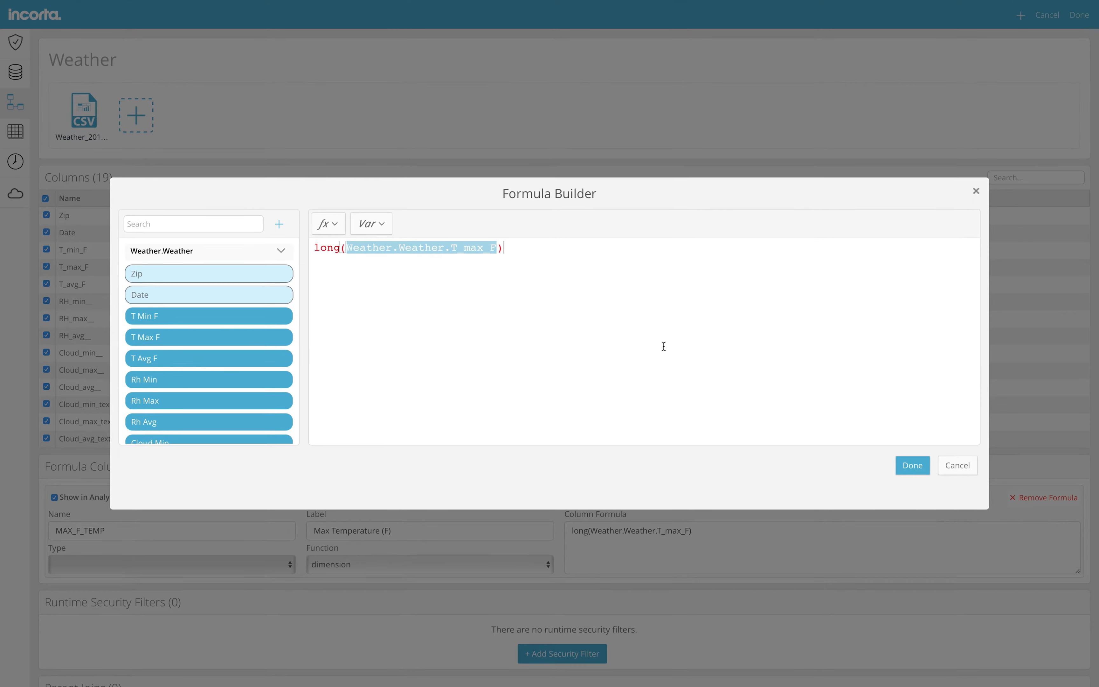
{"action": "left_click", "coordinate": [914, 471]}
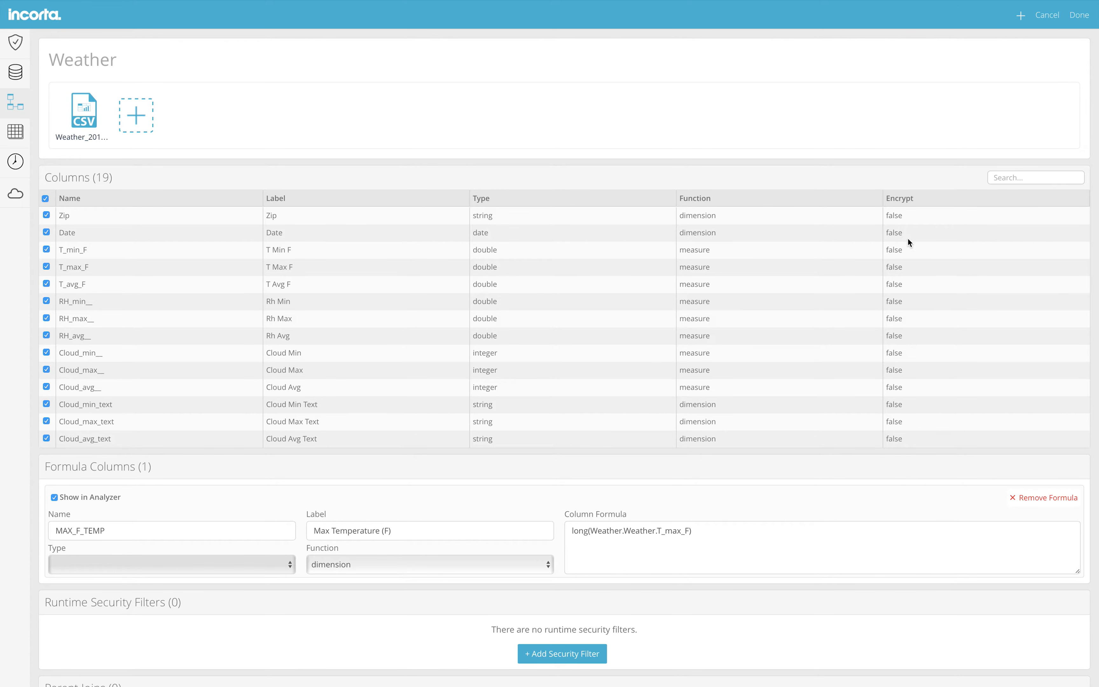
Start a new schema named WEBSALES using the Sales data source
{"action": "left_click", "coordinate": [16, 102]}
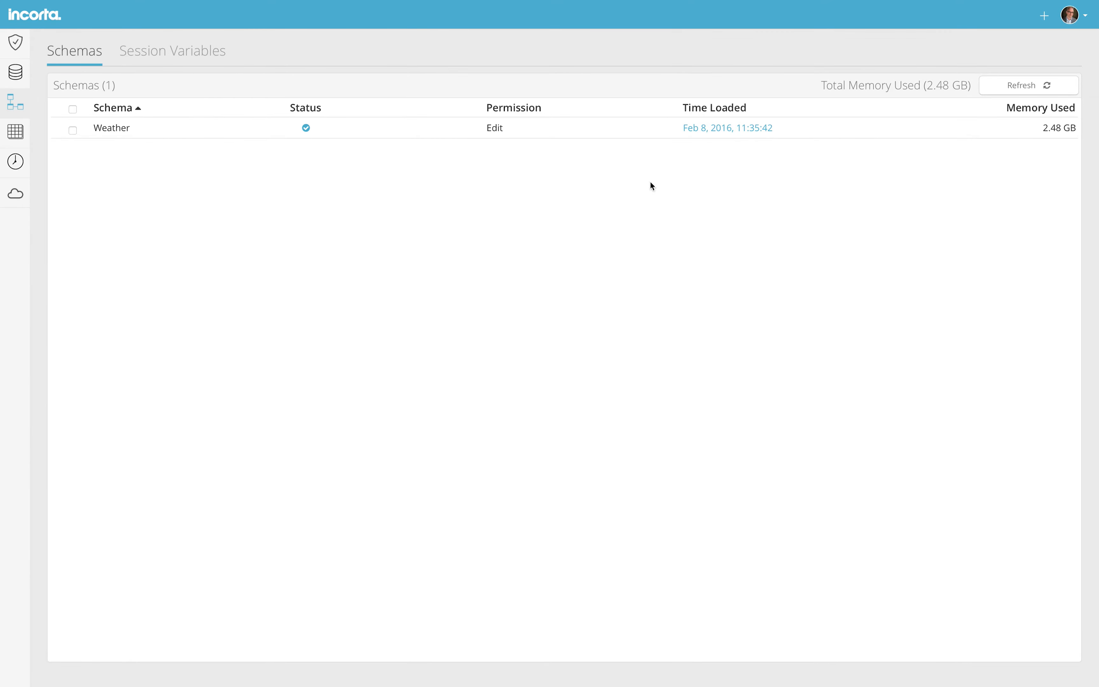
{"action": "left_click", "coordinate": [1044, 22]}
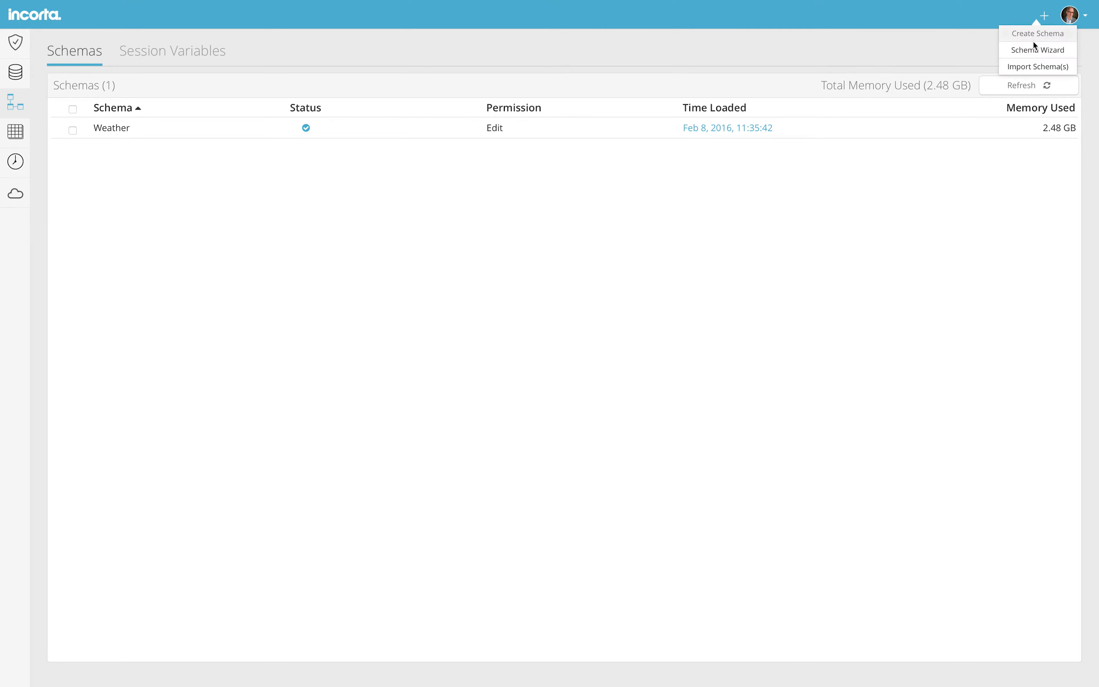
{"action": "left_click", "coordinate": [1030, 30]}
{"action": "type", "text": "WEBSALES"}
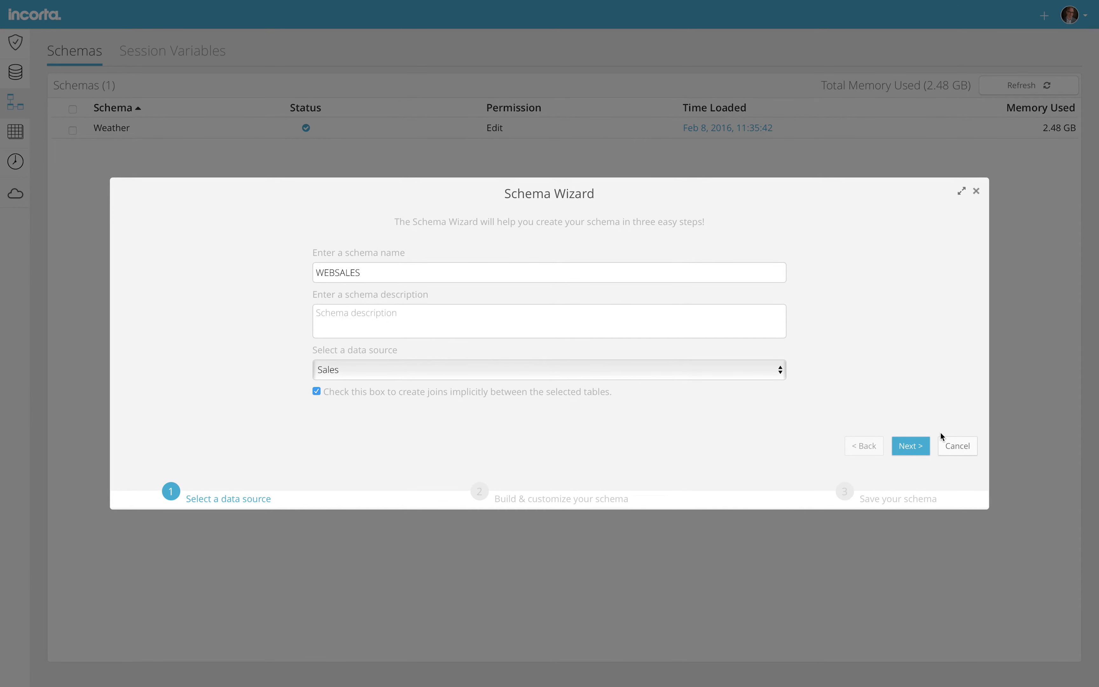
{"action": "left_click", "coordinate": [911, 445]}
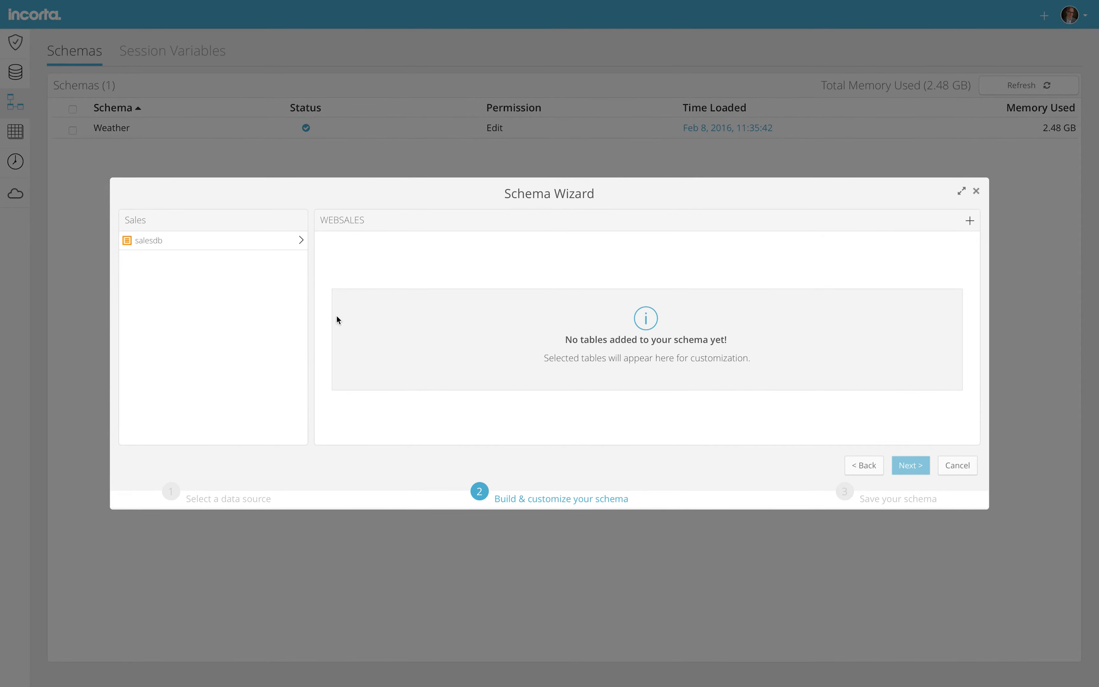
Add all five salesdb tables with their joins and finish saving the schema
{"action": "left_click", "coordinate": [221, 243]}
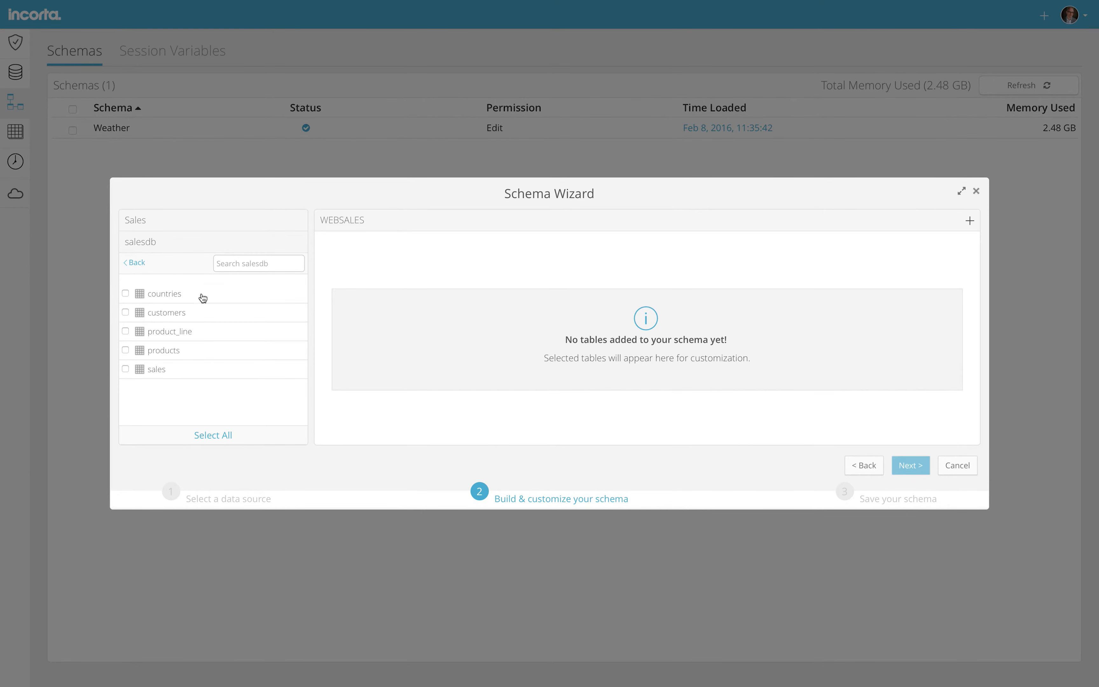
{"action": "left_click", "coordinate": [181, 354]}
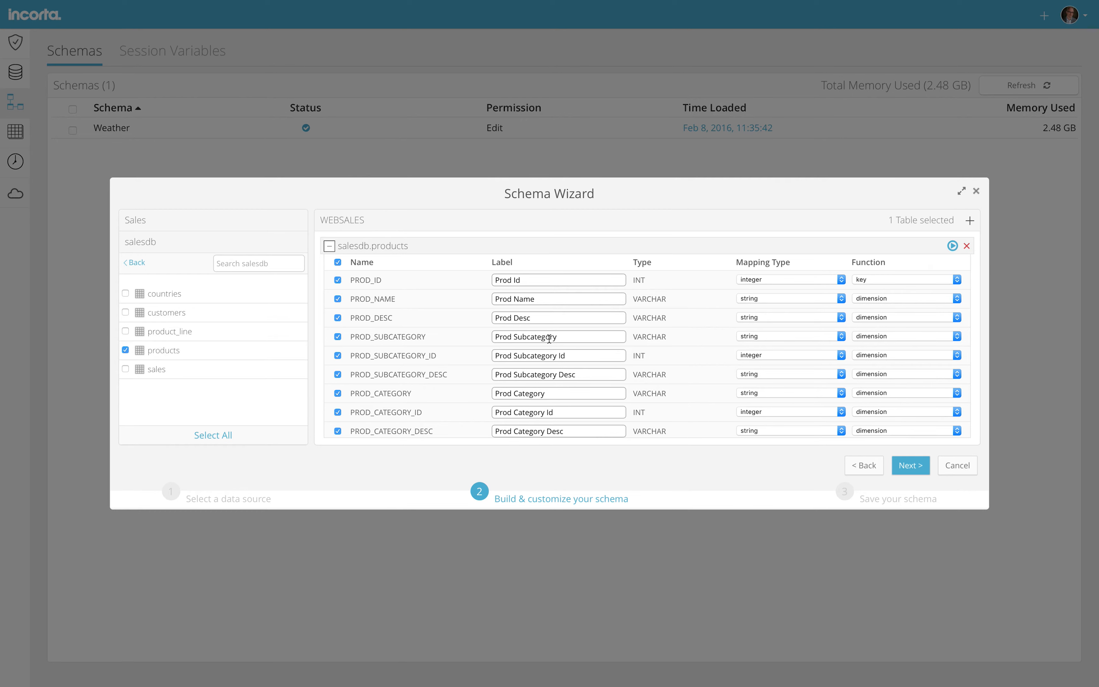
{"action": "left_click", "coordinate": [896, 336]}
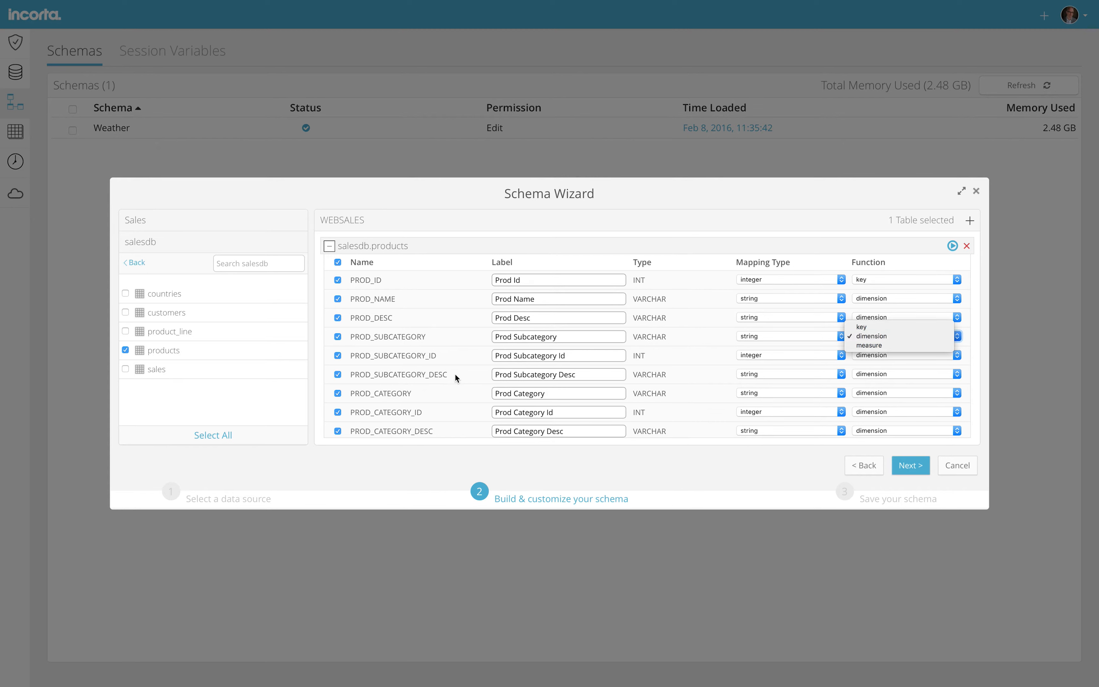
{"action": "left_click", "coordinate": [212, 436]}
{"action": "left_click", "coordinate": [212, 436]}
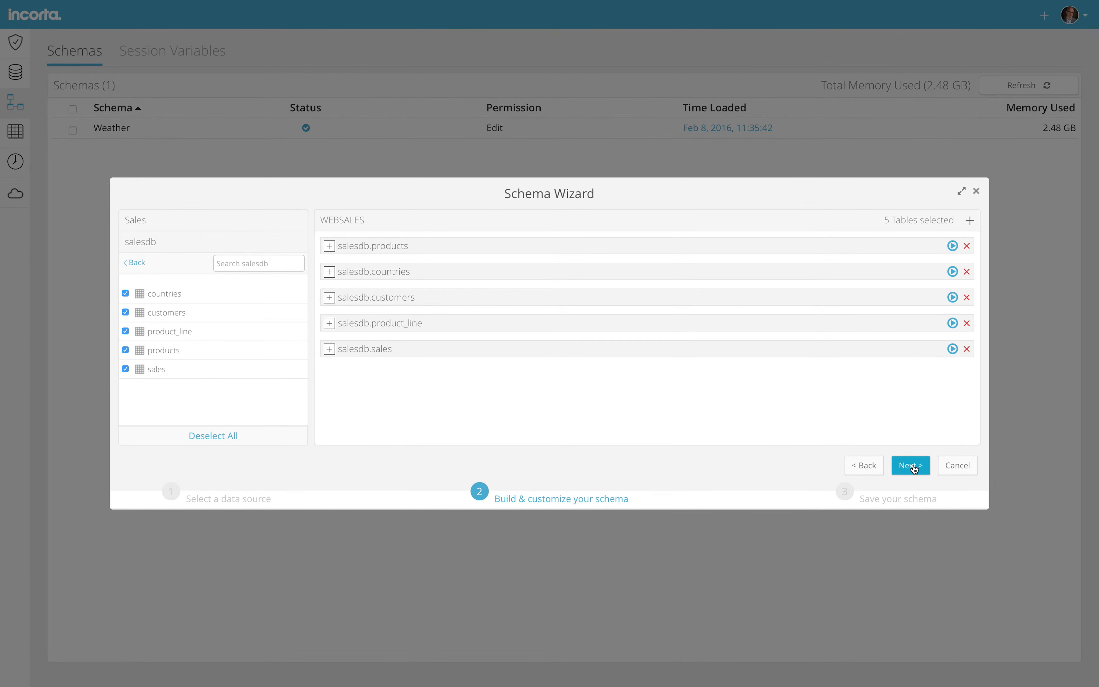
{"action": "left_click", "coordinate": [915, 469]}
{"action": "left_click", "coordinate": [915, 469]}
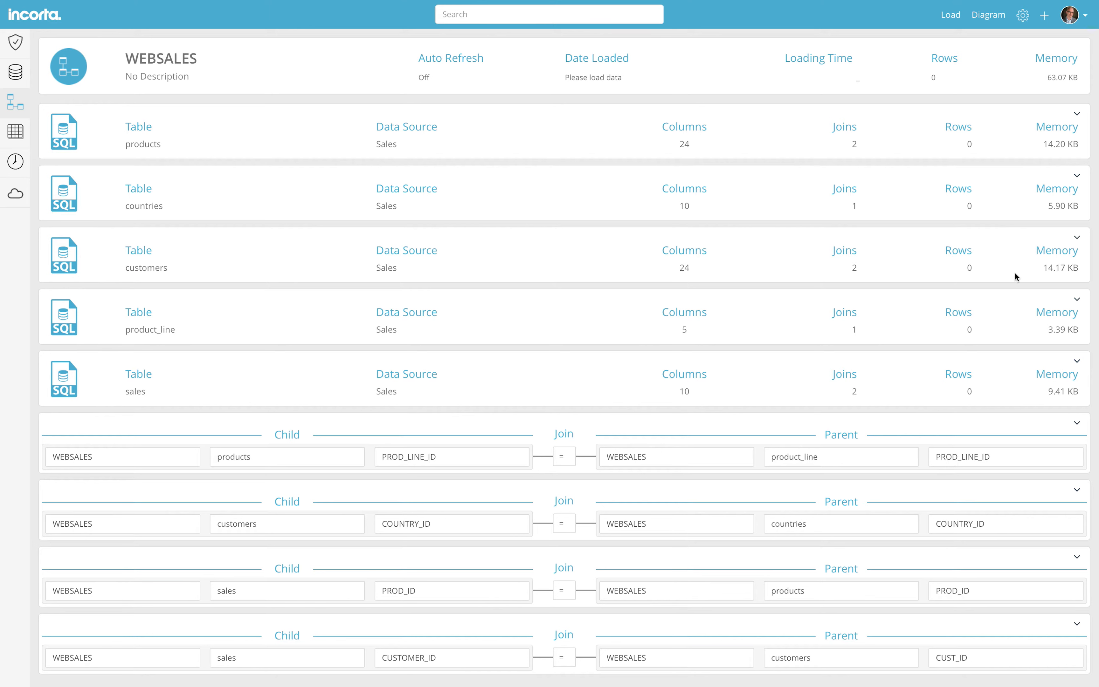
Run a full data load of WEBSALES, loading about 11M rows
{"action": "left_click", "coordinate": [950, 18]}
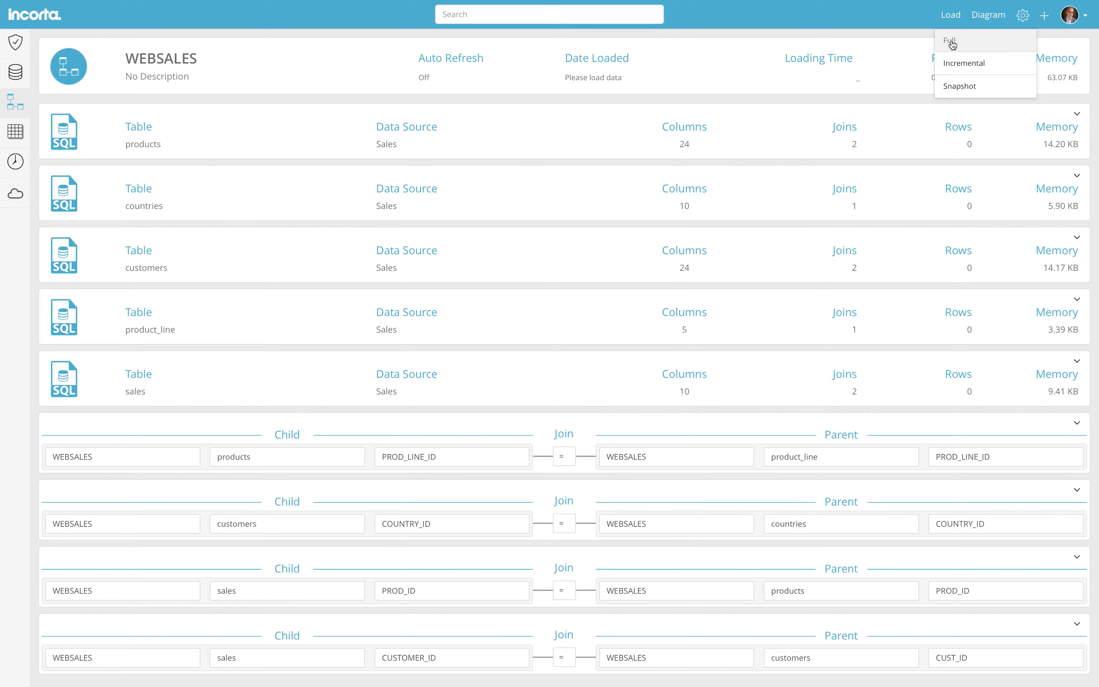
{"action": "left_click", "coordinate": [950, 42]}
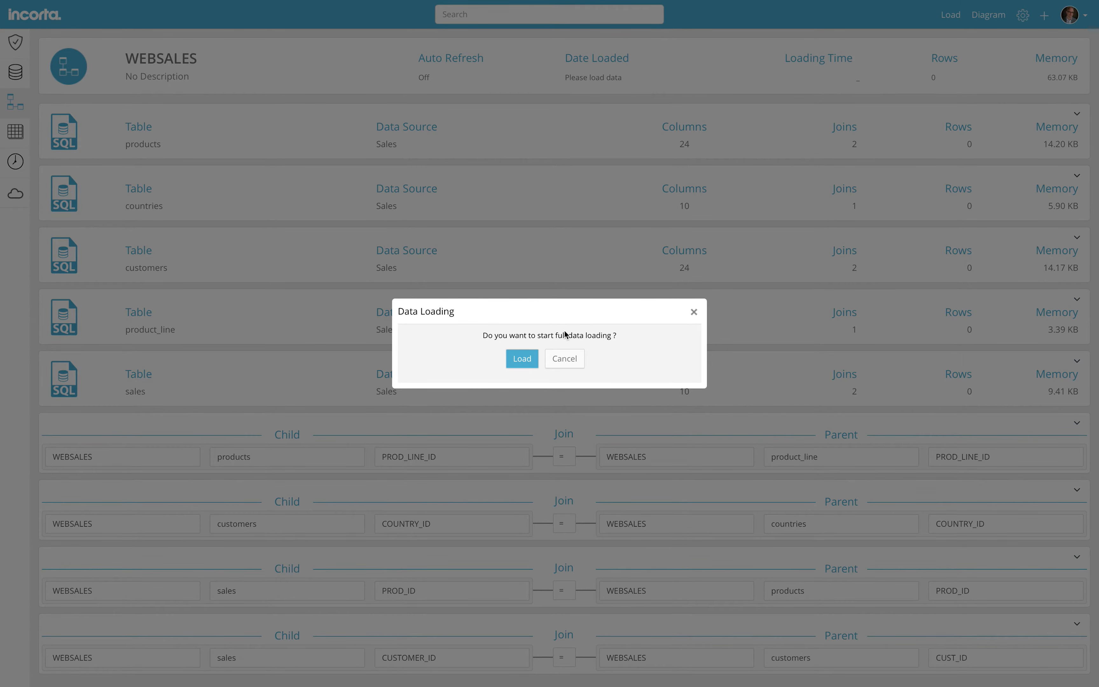
{"action": "left_click", "coordinate": [530, 359]}
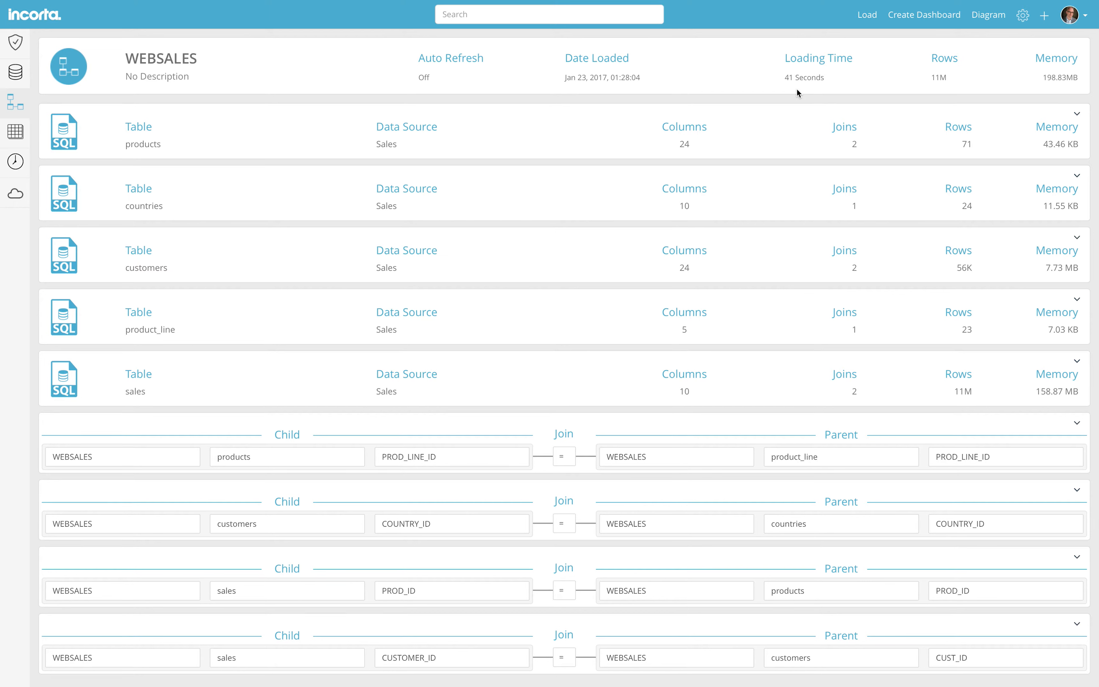
Define a join from sales.TIME_ID to the Weather schema's Weather.Date column
{"action": "left_click", "coordinate": [1045, 20]}
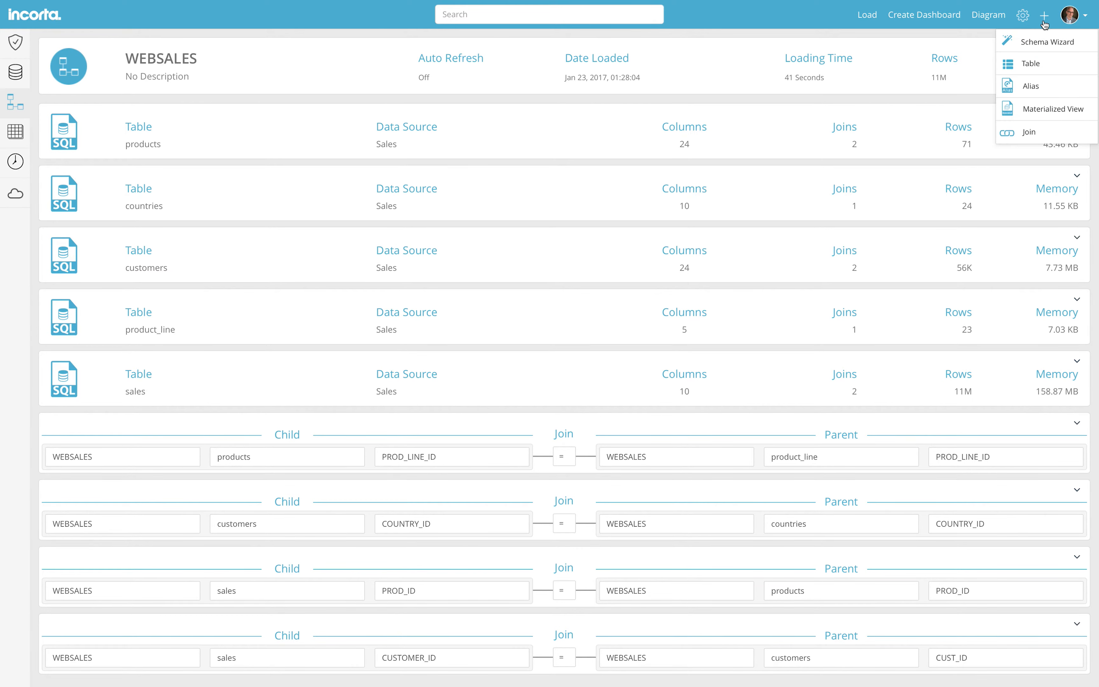
{"action": "left_click", "coordinate": [1029, 132]}
{"action": "left_click", "coordinate": [290, 91]}
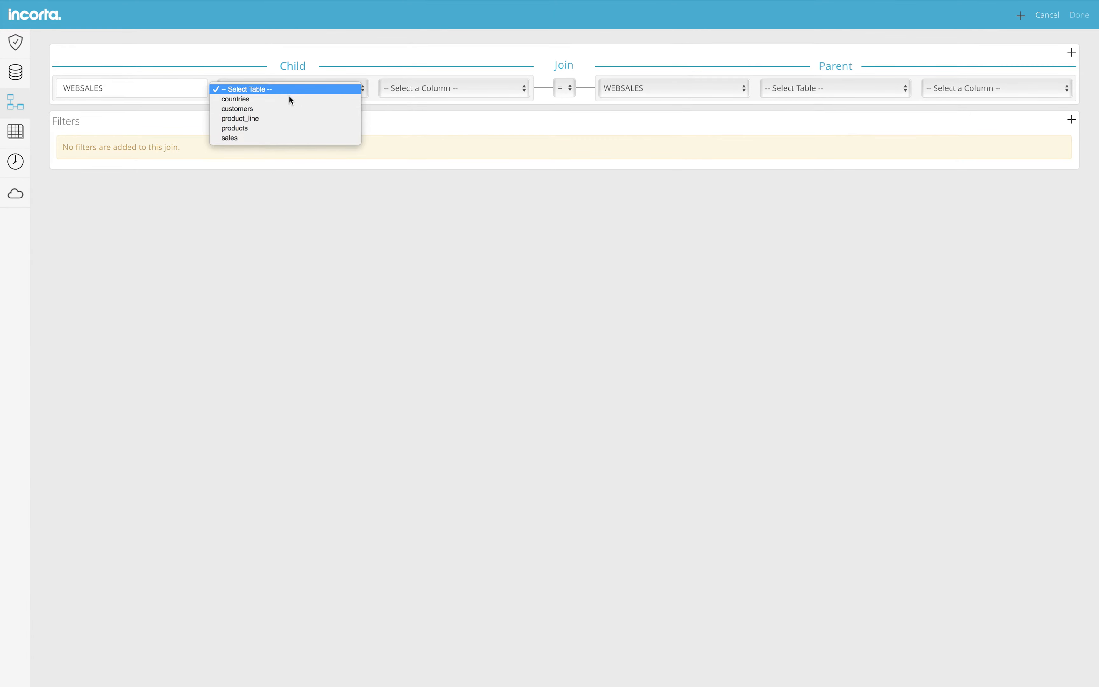
{"action": "left_click", "coordinate": [282, 139]}
{"action": "left_click", "coordinate": [418, 92]}
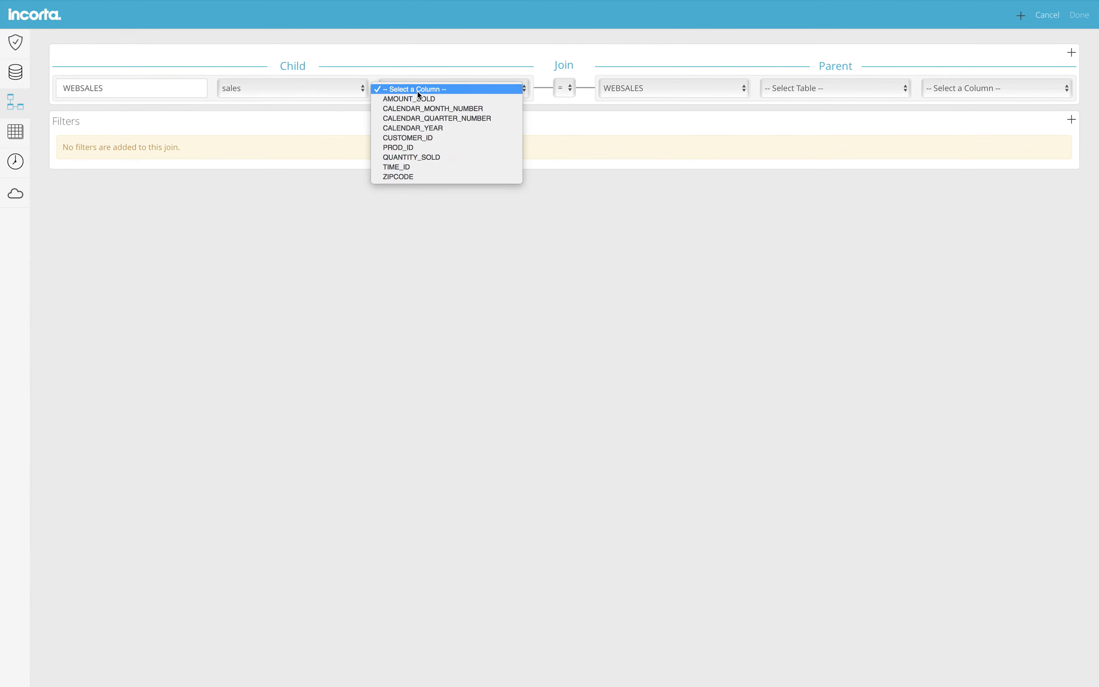
{"action": "left_click", "coordinate": [427, 167]}
{"action": "left_click", "coordinate": [669, 93]}
{"action": "left_click", "coordinate": [671, 80]}
{"action": "left_click", "coordinate": [802, 89]}
{"action": "left_click", "coordinate": [804, 100]}
{"action": "left_click", "coordinate": [952, 87]}
{"action": "left_click", "coordinate": [956, 98]}
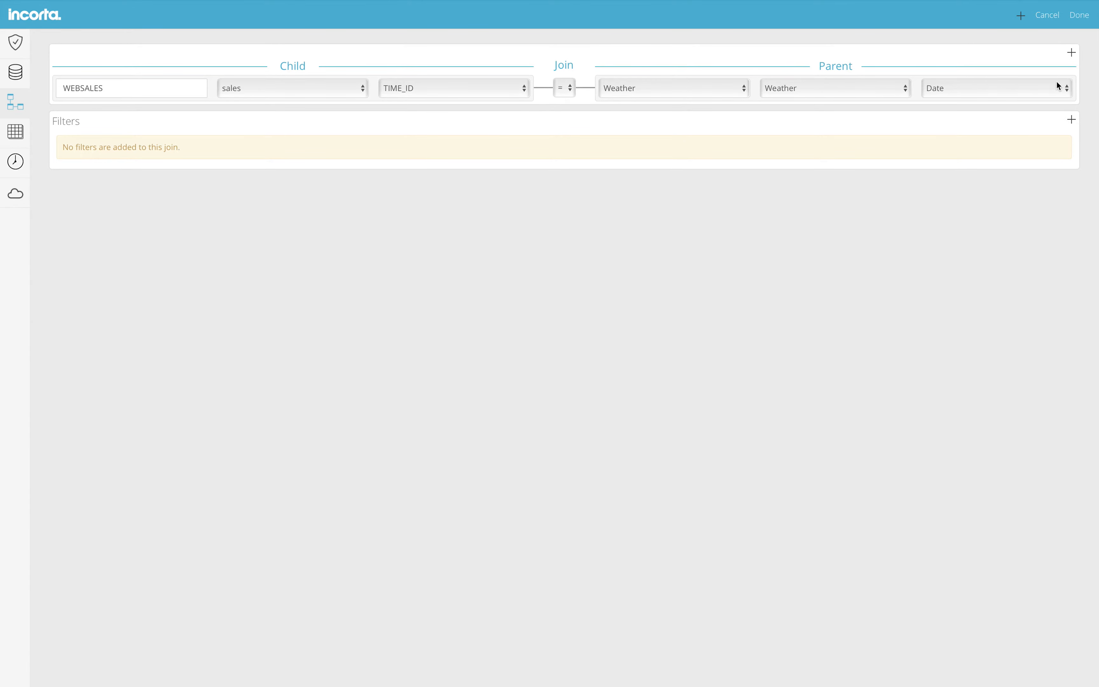
Add a second ZIPCODE-to-Zip condition, save the join, and view the schema diagram
{"action": "left_click", "coordinate": [1072, 53]}
{"action": "left_click", "coordinate": [408, 130]}
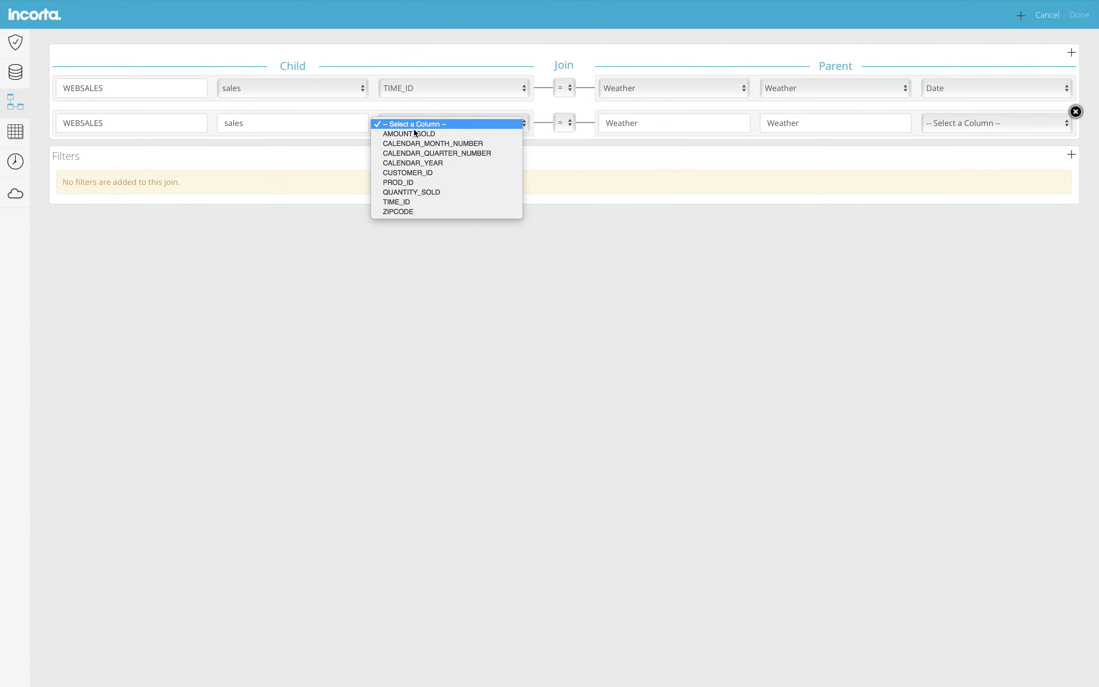
{"action": "left_click", "coordinate": [414, 210]}
{"action": "left_click", "coordinate": [962, 126]}
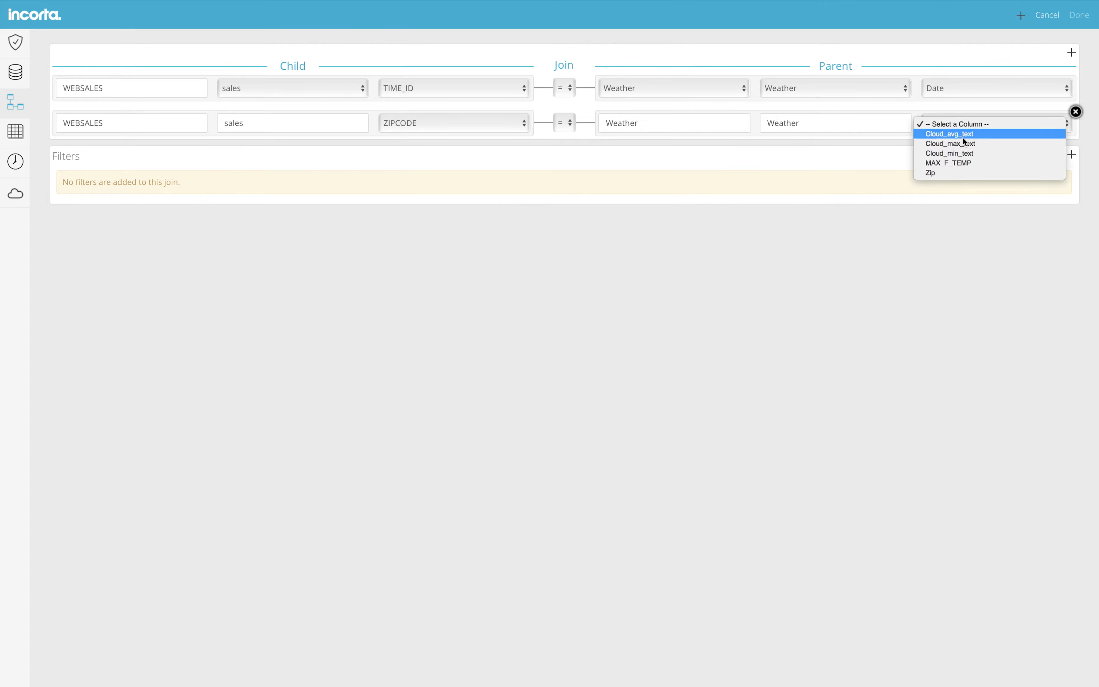
{"action": "left_click", "coordinate": [959, 174]}
{"action": "left_click", "coordinate": [1081, 23]}
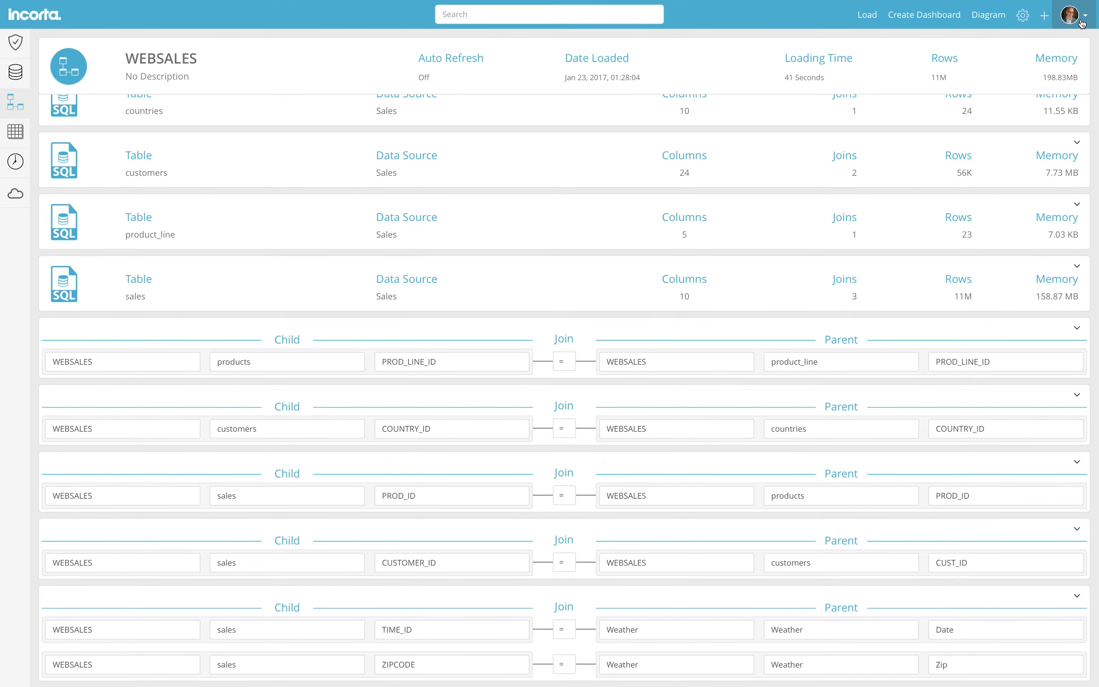
{"action": "left_click", "coordinate": [981, 17]}
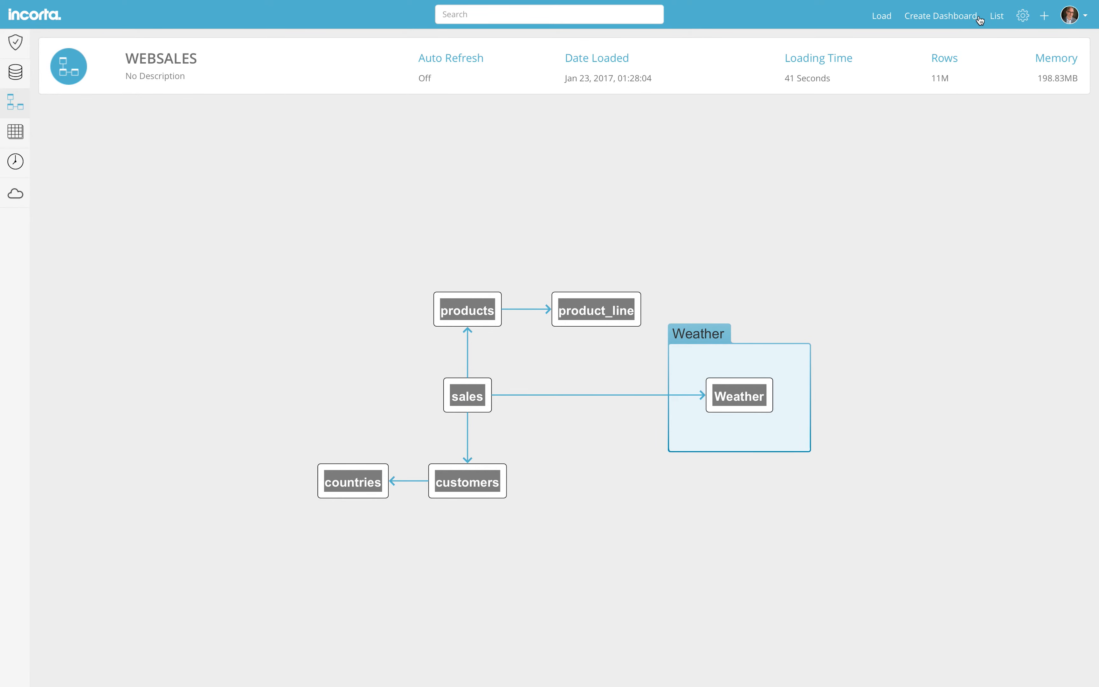
Create a new business schema named WEBSTORE
{"action": "left_click", "coordinate": [15, 132]}
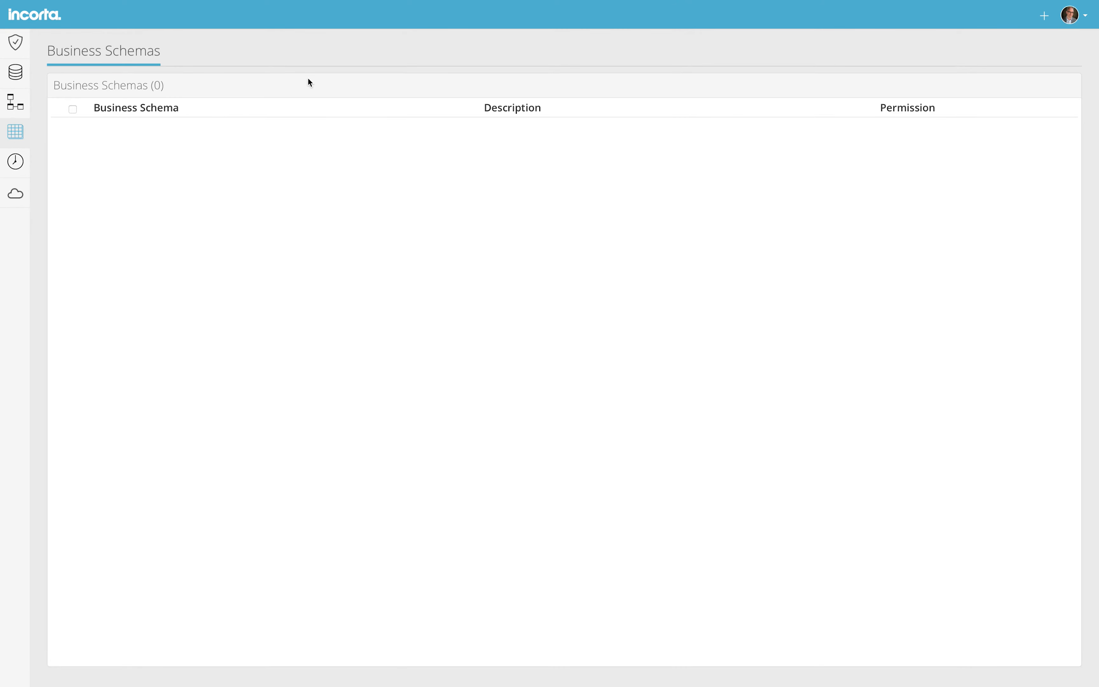
{"action": "left_click", "coordinate": [1045, 18]}
{"action": "left_click", "coordinate": [1038, 37]}
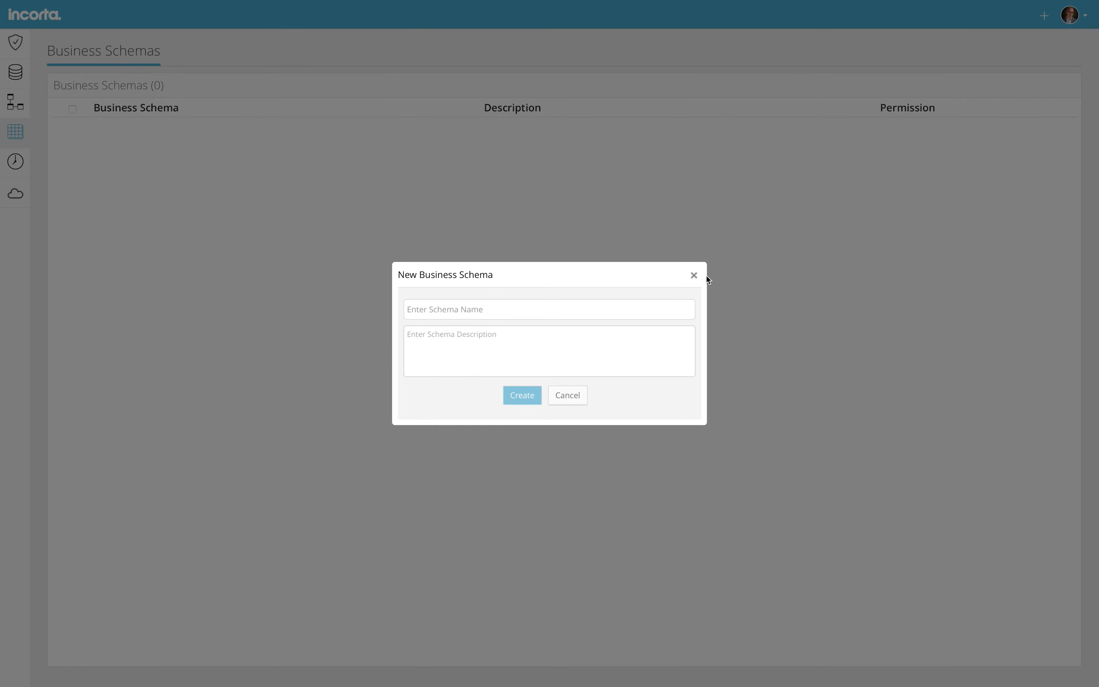
{"action": "type", "text": "WEBSTORE"}
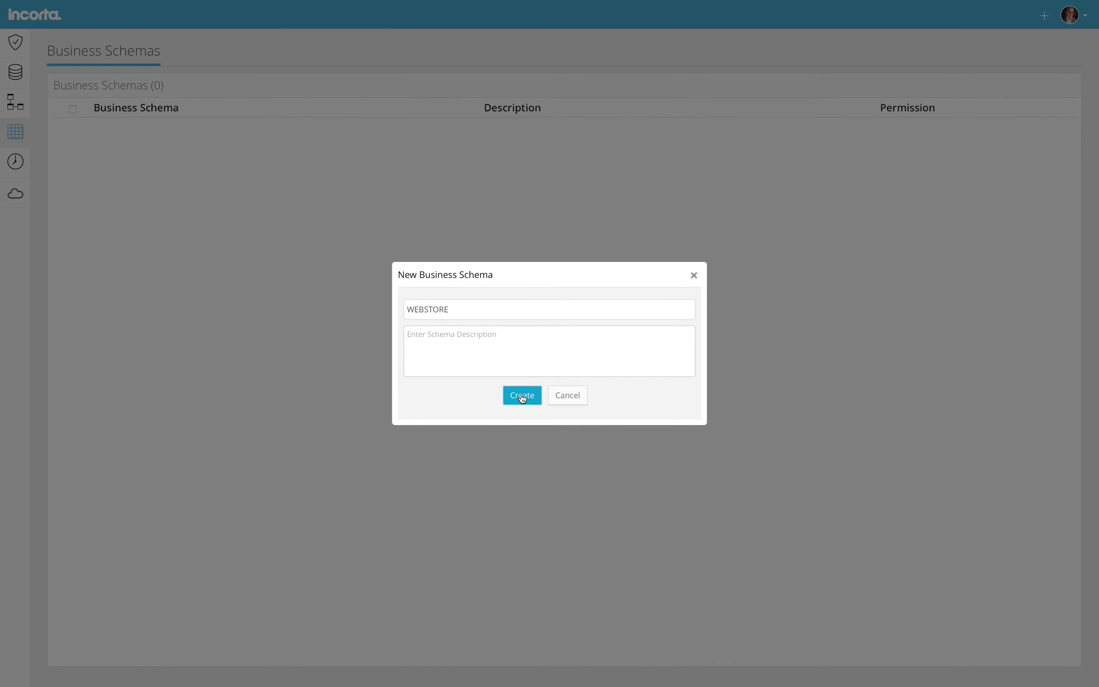
{"action": "left_click", "coordinate": [522, 397]}
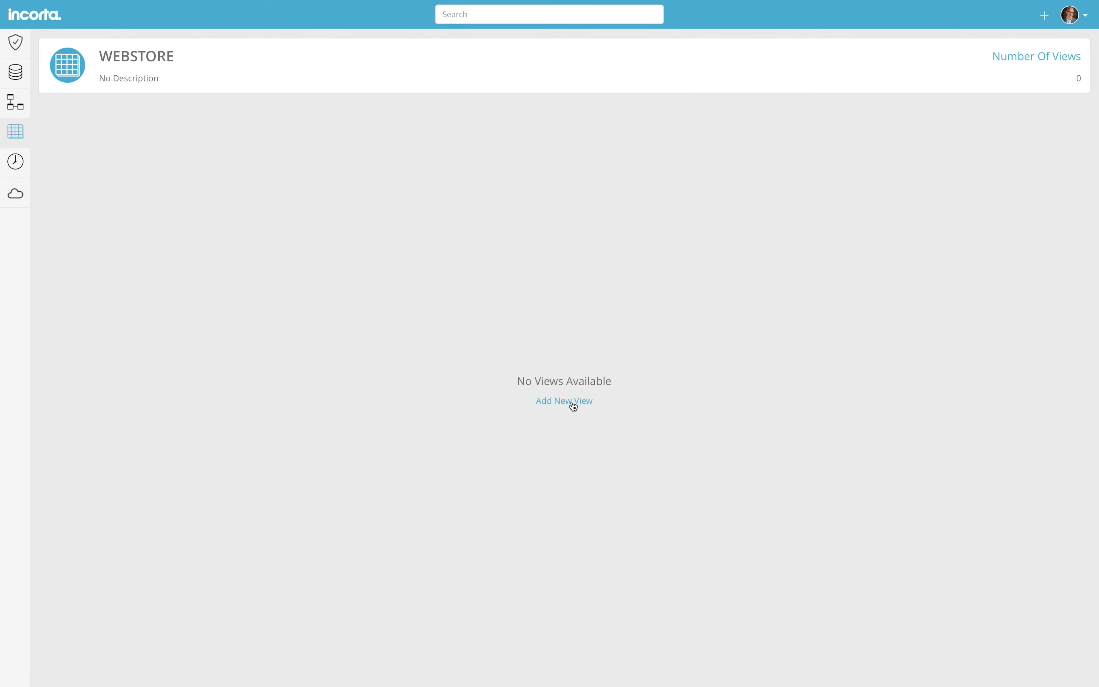
Add a view named Sales sourcing the Weather table and all five WEBSALES tables
{"action": "left_click", "coordinate": [573, 401]}
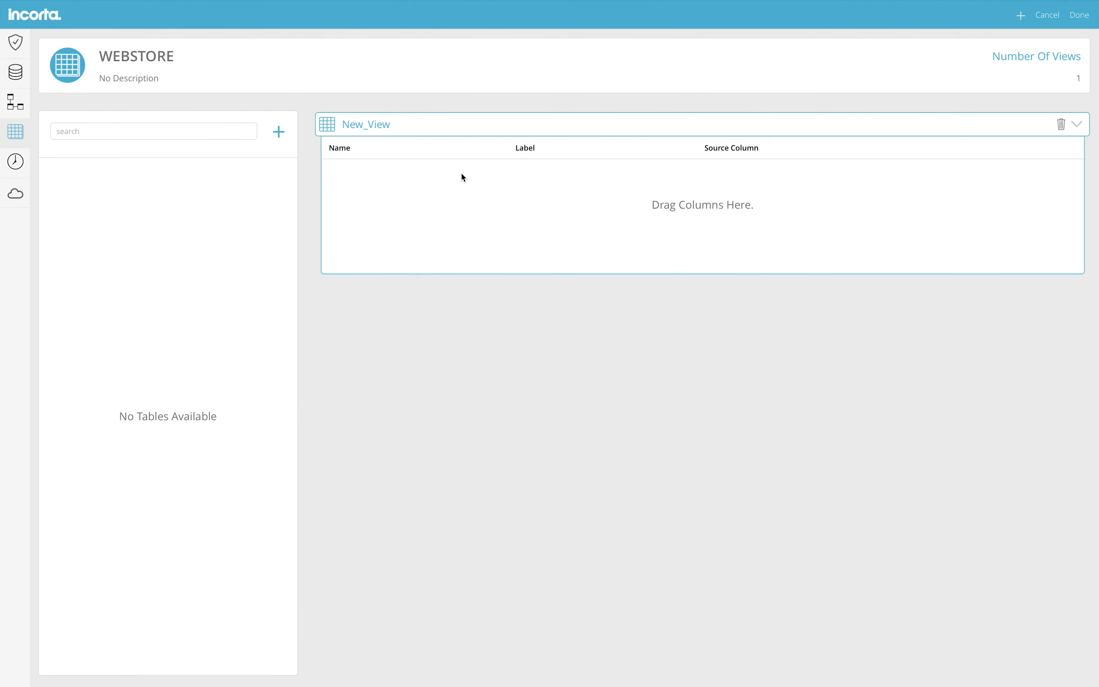
{"action": "key", "text": "super+a"}
{"action": "type", "text": "Sa"}
{"action": "left_click", "coordinate": [278, 131]}
{"action": "left_click", "coordinate": [307, 189]}
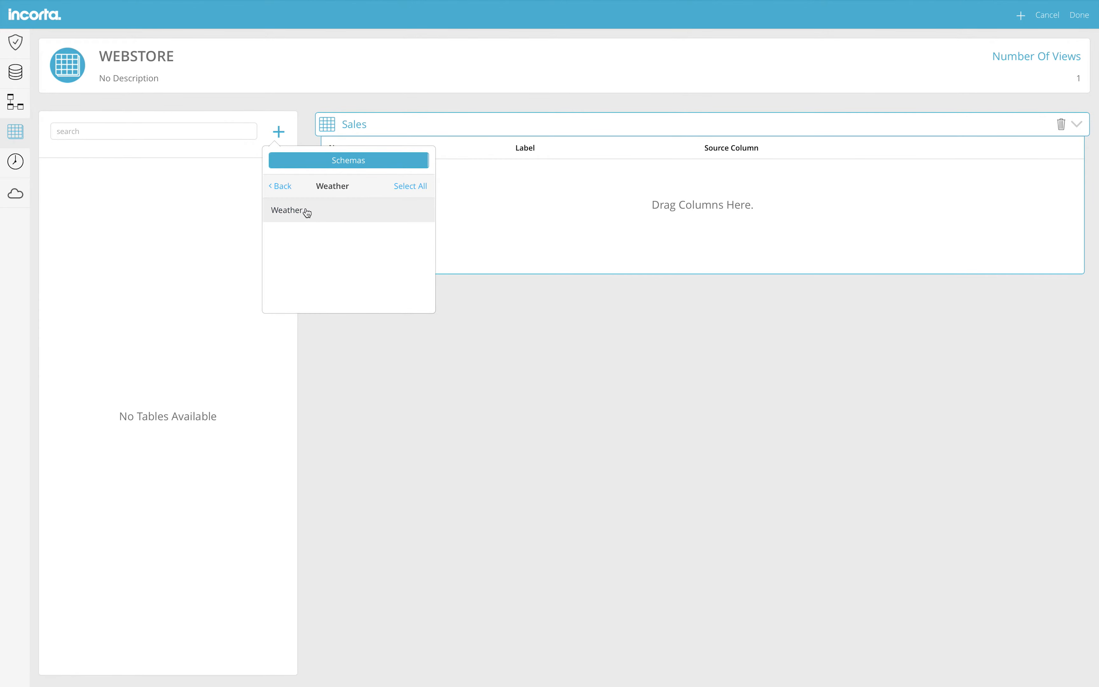
{"action": "left_click", "coordinate": [303, 210]}
{"action": "left_click", "coordinate": [284, 187]}
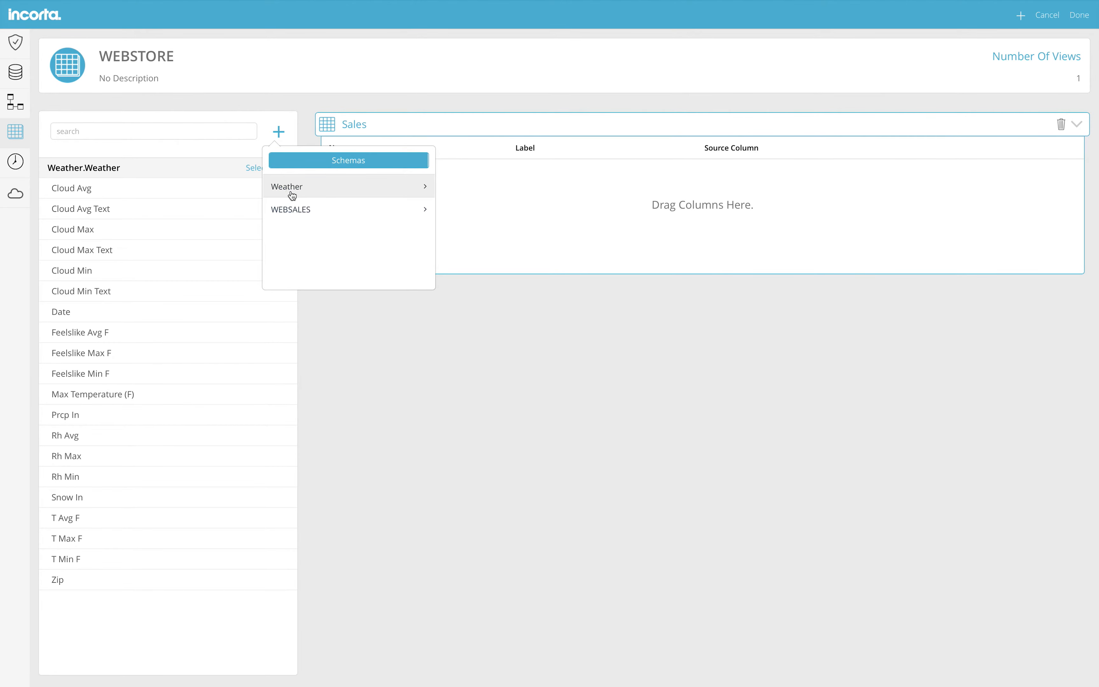
{"action": "left_click", "coordinate": [298, 210]}
{"action": "left_click", "coordinate": [406, 188]}
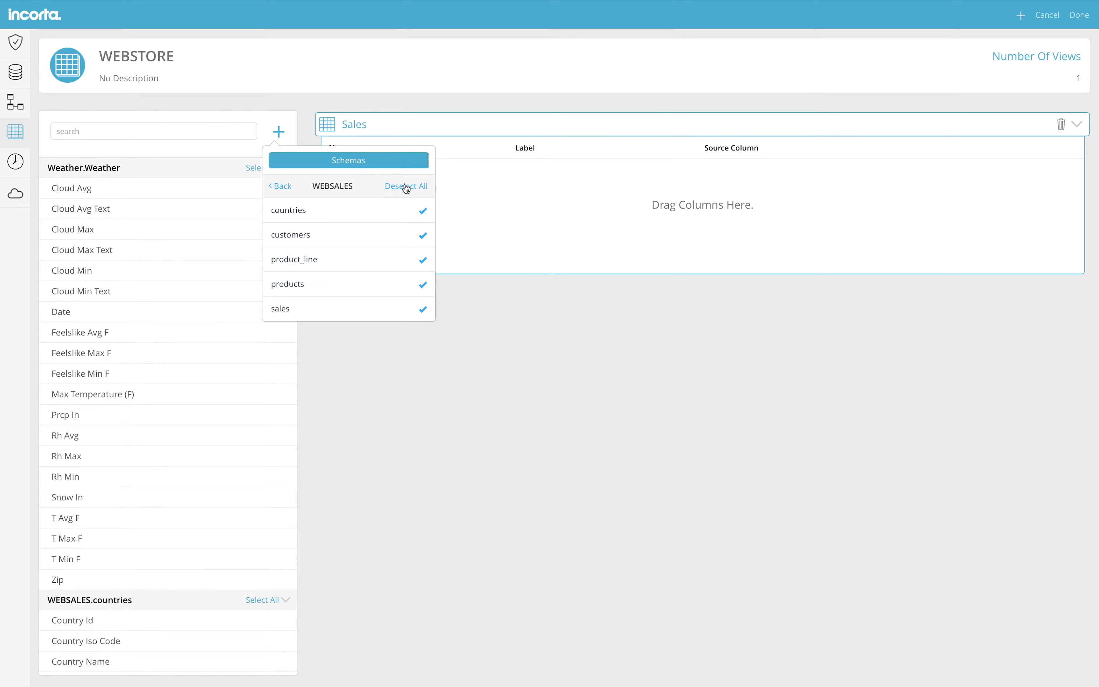
{"action": "left_click", "coordinate": [386, 423]}
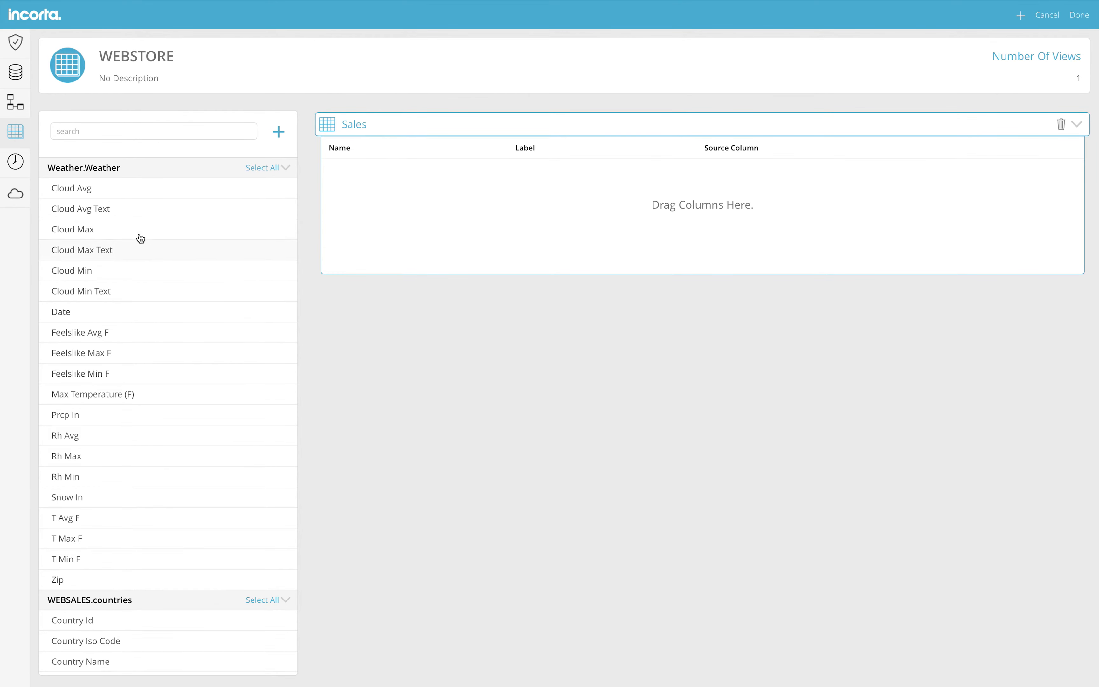
Add Cloud Avg Text, Max Temperature (F), Zip, Country Name and another column to the view
{"action": "left_click_drag", "start_coordinate": [136, 210], "coordinate": [410, 190]}
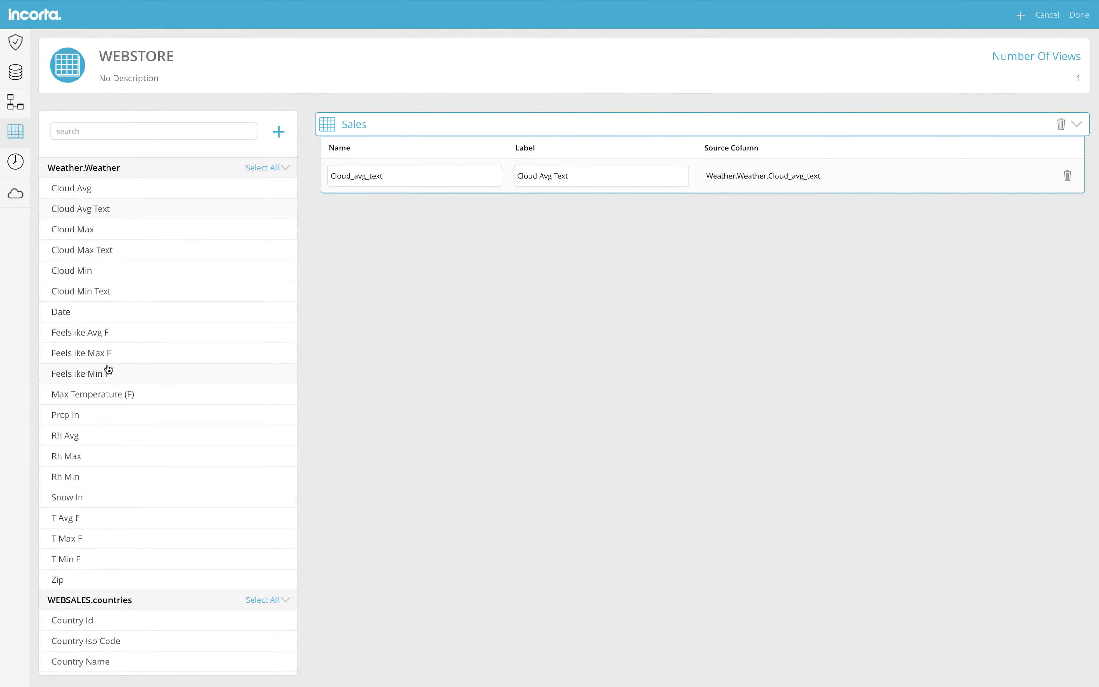
{"action": "left_click_drag", "start_coordinate": [115, 393], "coordinate": [420, 223]}
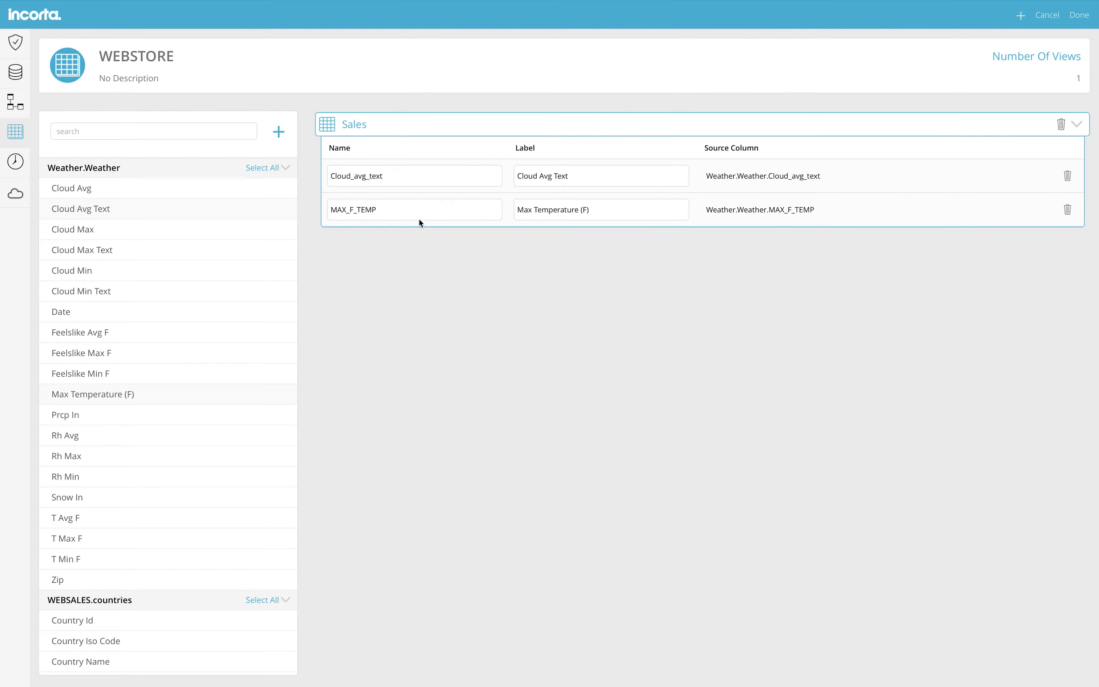
{"action": "left_click_drag", "start_coordinate": [111, 580], "coordinate": [414, 222]}
{"action": "scroll", "coordinate": [215, 435], "scroll_direction": "down", "scroll_amount": 7}
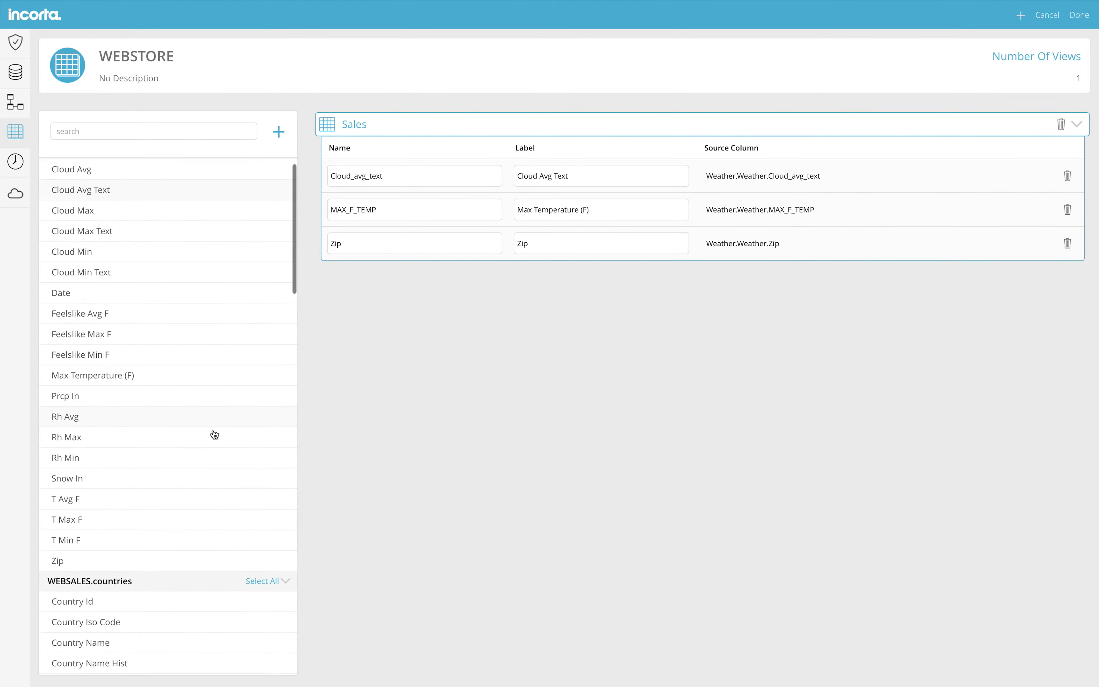
{"action": "left_click_drag", "start_coordinate": [136, 350], "coordinate": [414, 261]}
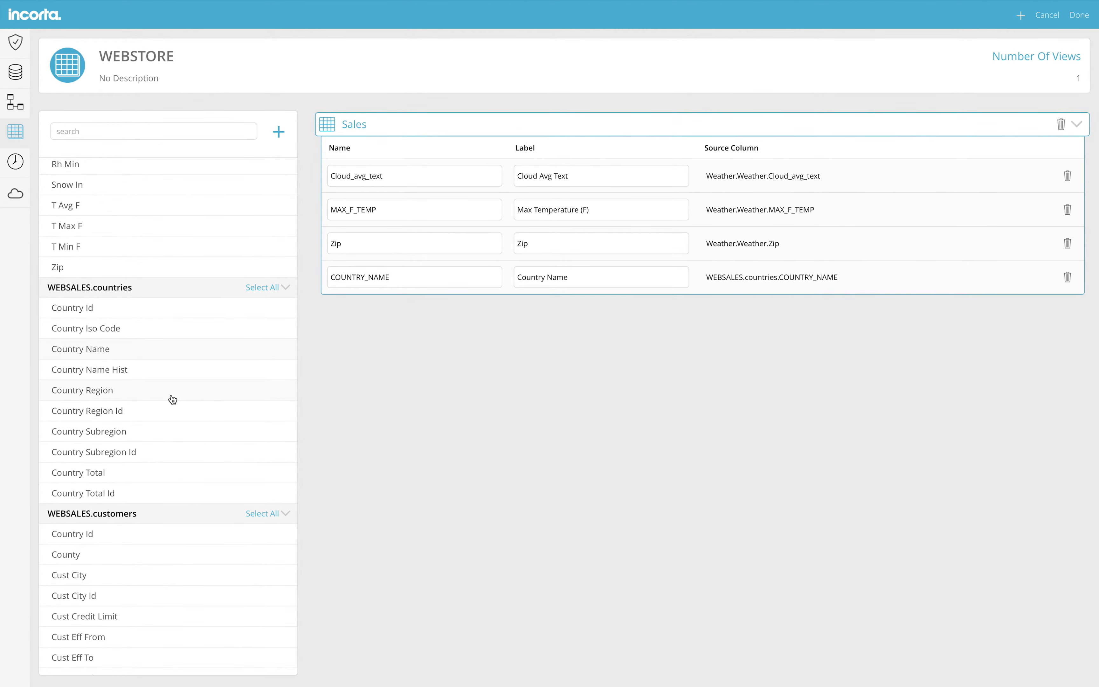
{"action": "scroll", "coordinate": [171, 397], "scroll_direction": "down", "scroll_amount": 4}
{"action": "scroll", "coordinate": [173, 399], "scroll_direction": "down", "scroll_amount": 2}
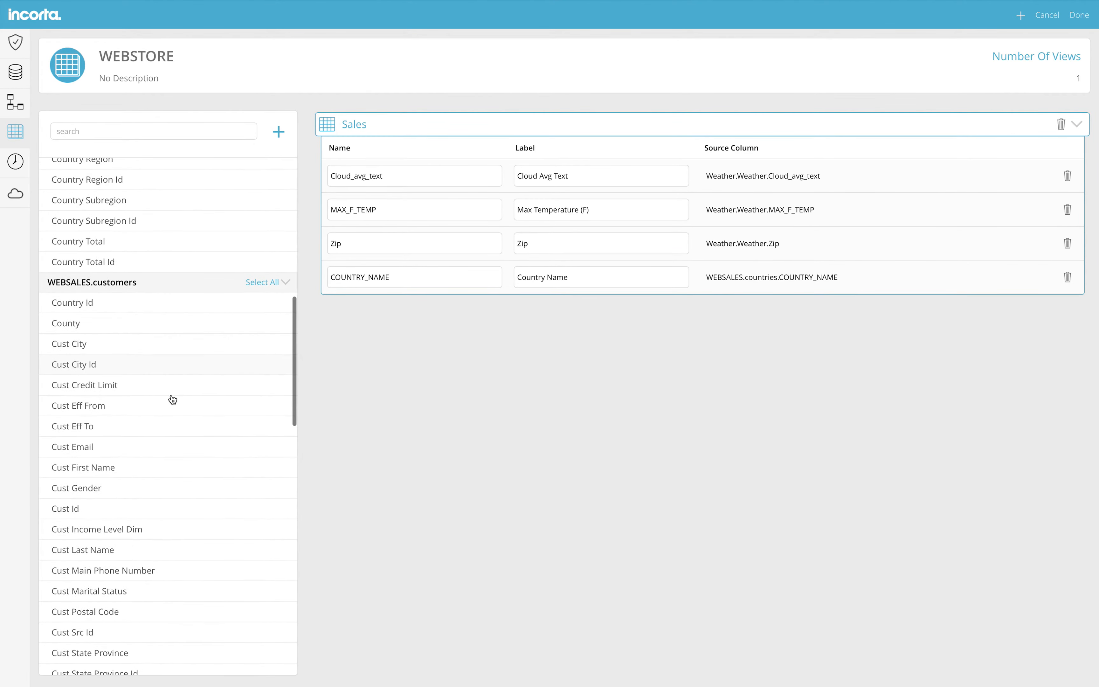
{"action": "left_click_drag", "start_coordinate": [148, 319], "coordinate": [404, 287]}
{"action": "scroll", "coordinate": [174, 422], "scroll_direction": "down", "scroll_amount": 2}
{"action": "scroll", "coordinate": [174, 422], "scroll_direction": "down", "scroll_amount": 1}
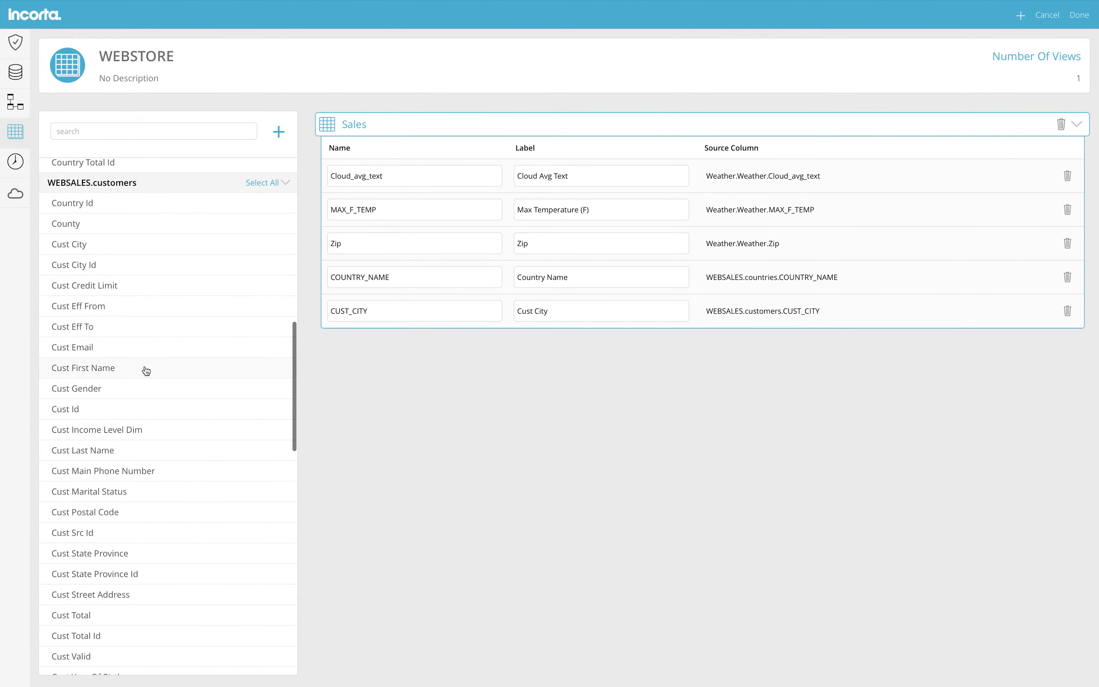
Add Cust Gender, Cust Last Name, Category, Subcategory and another product column to the view
{"action": "left_click_drag", "start_coordinate": [137, 388], "coordinate": [428, 328]}
{"action": "left_click_drag", "start_coordinate": [121, 452], "coordinate": [421, 350]}
{"action": "scroll", "coordinate": [136, 463], "scroll_direction": "down", "scroll_amount": 2}
{"action": "scroll", "coordinate": [132, 464], "scroll_direction": "down", "scroll_amount": 1}
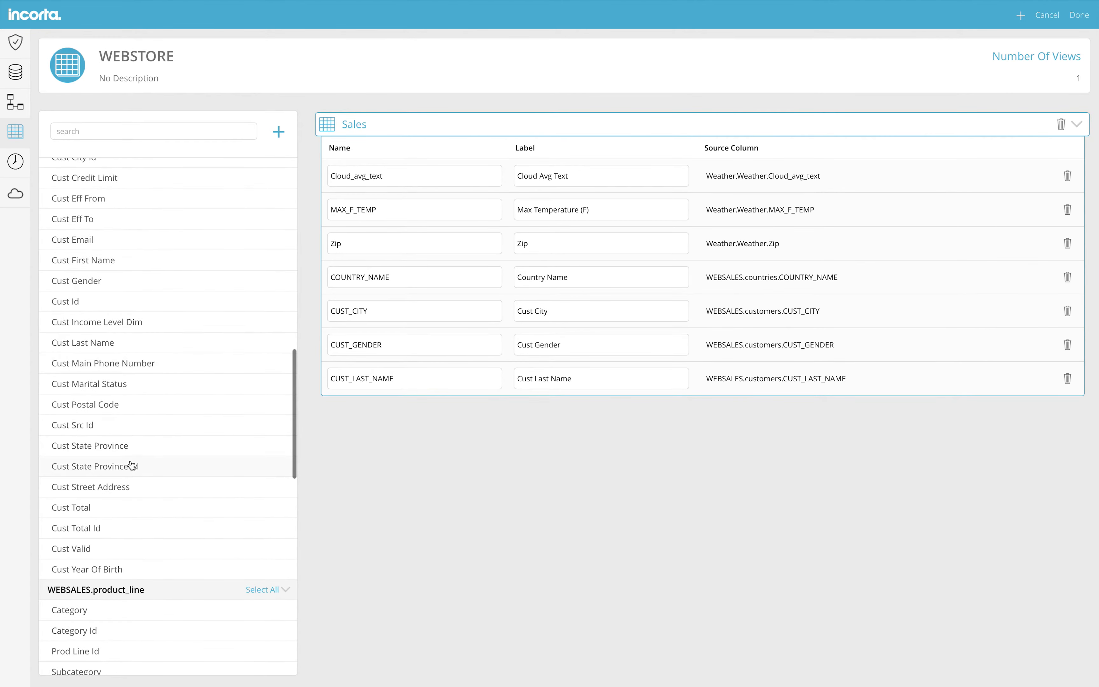
{"action": "scroll", "coordinate": [104, 548], "scroll_direction": "down", "scroll_amount": 3}
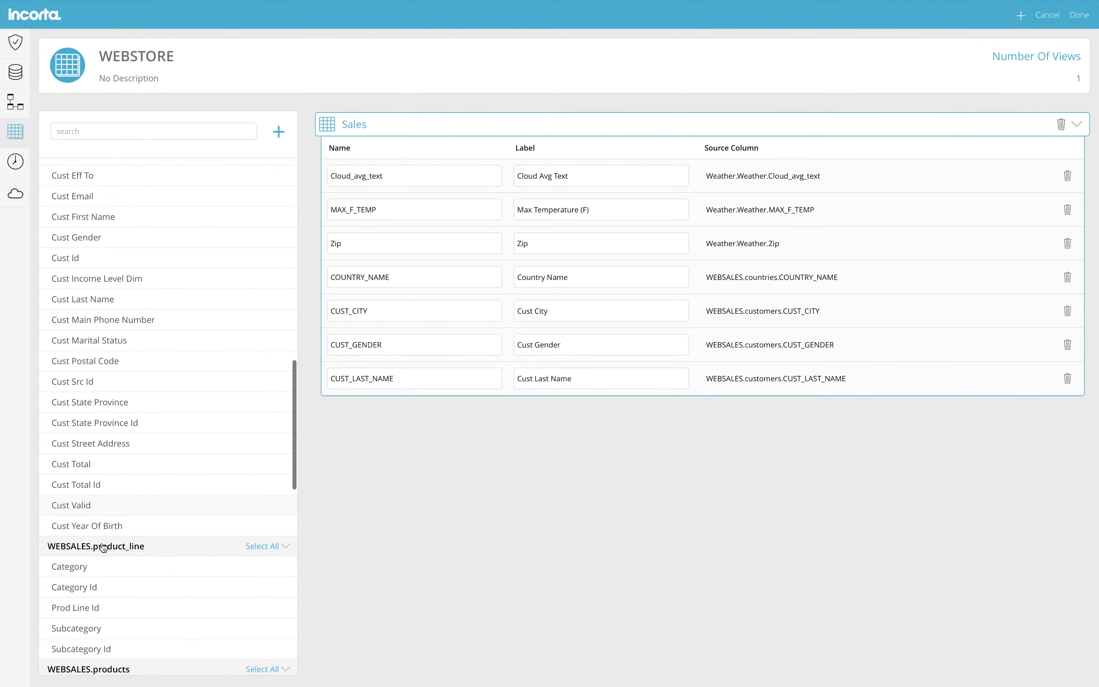
{"action": "left_click_drag", "start_coordinate": [103, 482], "coordinate": [363, 393]}
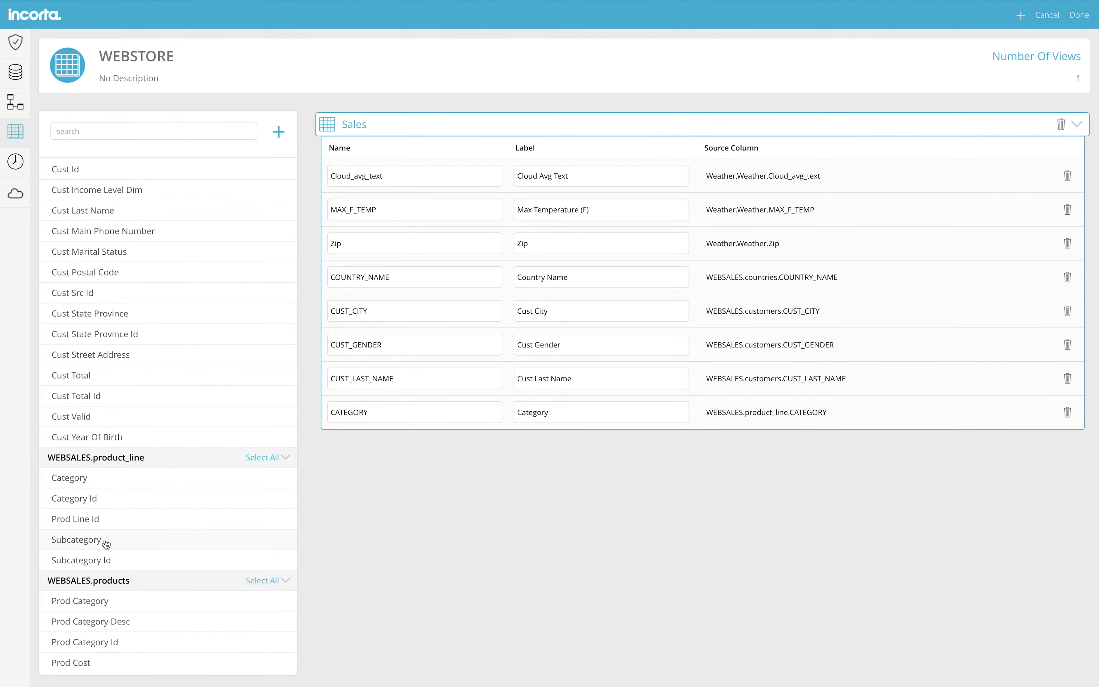
{"action": "left_click_drag", "start_coordinate": [104, 540], "coordinate": [382, 428]}
{"action": "scroll", "coordinate": [145, 562], "scroll_direction": "down", "scroll_amount": 4}
{"action": "scroll", "coordinate": [144, 562], "scroll_direction": "down", "scroll_amount": 2}
{"action": "left_click_drag", "start_coordinate": [134, 564], "coordinate": [402, 452]}
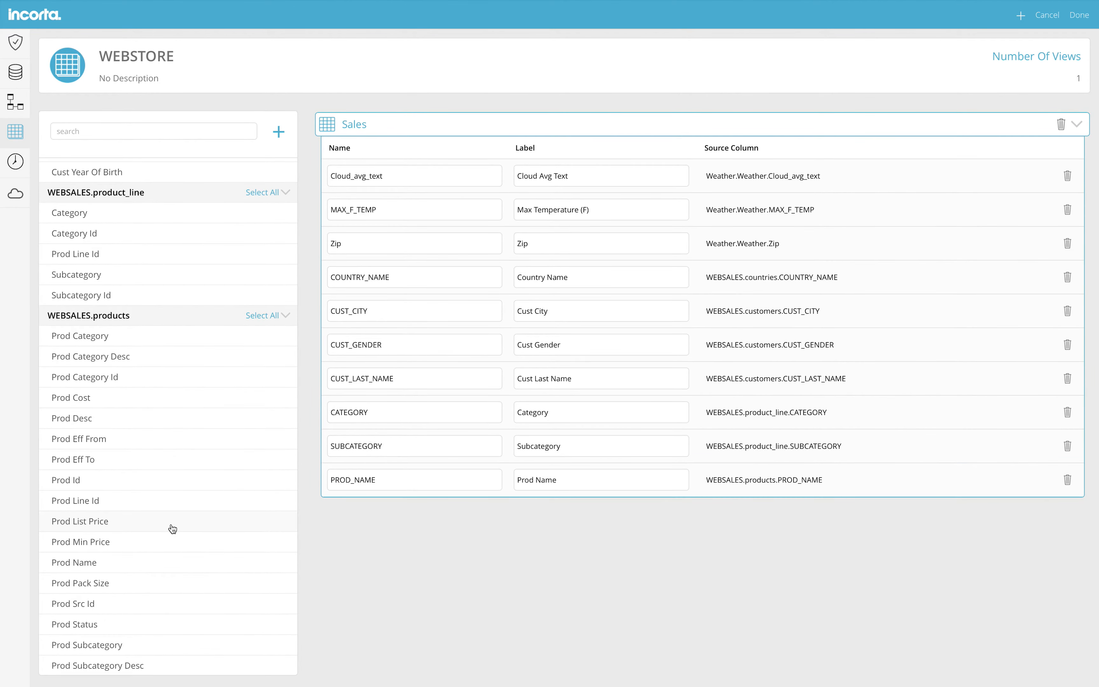
Add every column of the sales table to the view and save it
{"action": "scroll", "coordinate": [173, 528], "scroll_direction": "down", "scroll_amount": 4}
{"action": "scroll", "coordinate": [173, 528], "scroll_direction": "down", "scroll_amount": 6}
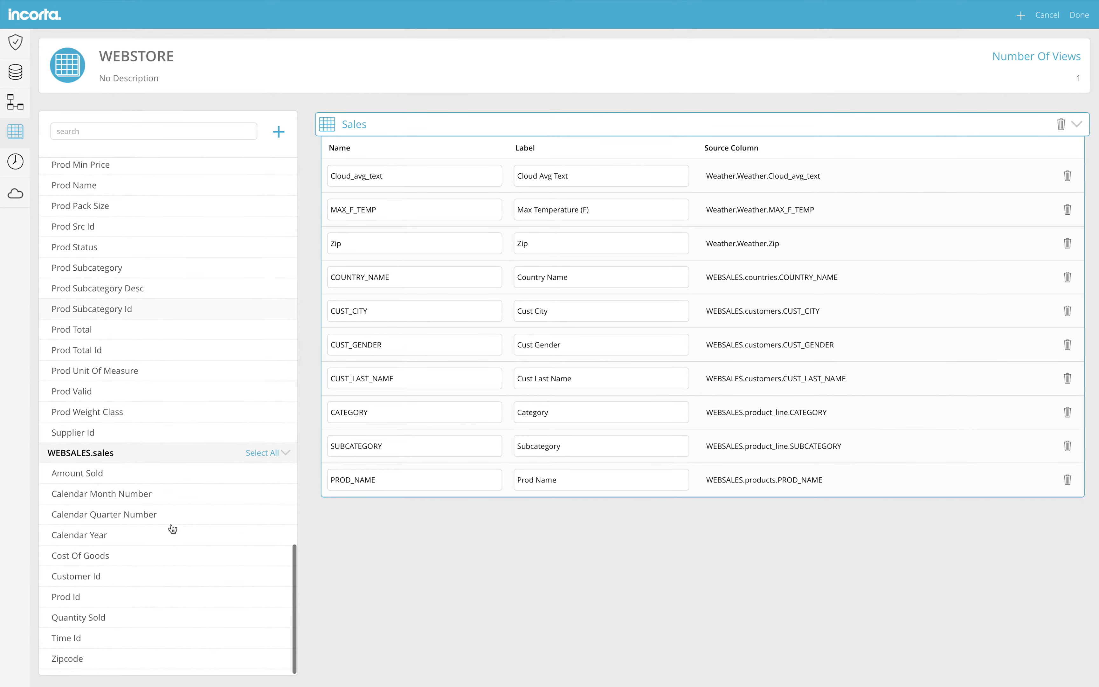
{"action": "left_click", "coordinate": [250, 454]}
{"action": "left_click_drag", "start_coordinate": [211, 473], "coordinate": [394, 518]}
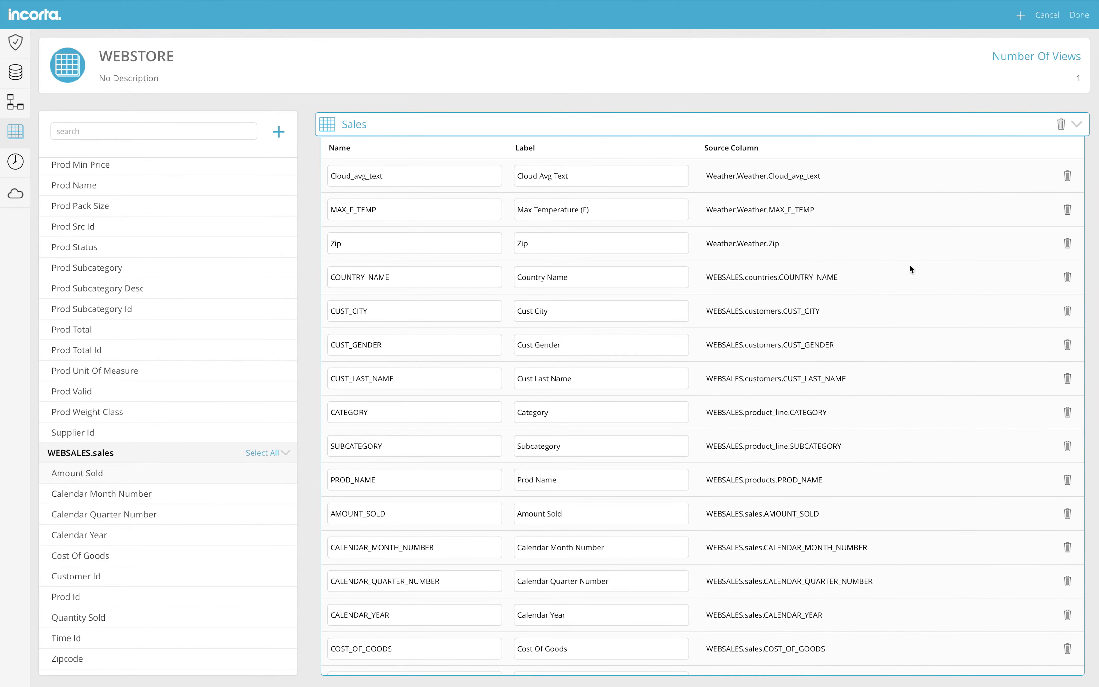
{"action": "left_click", "coordinate": [1080, 15]}
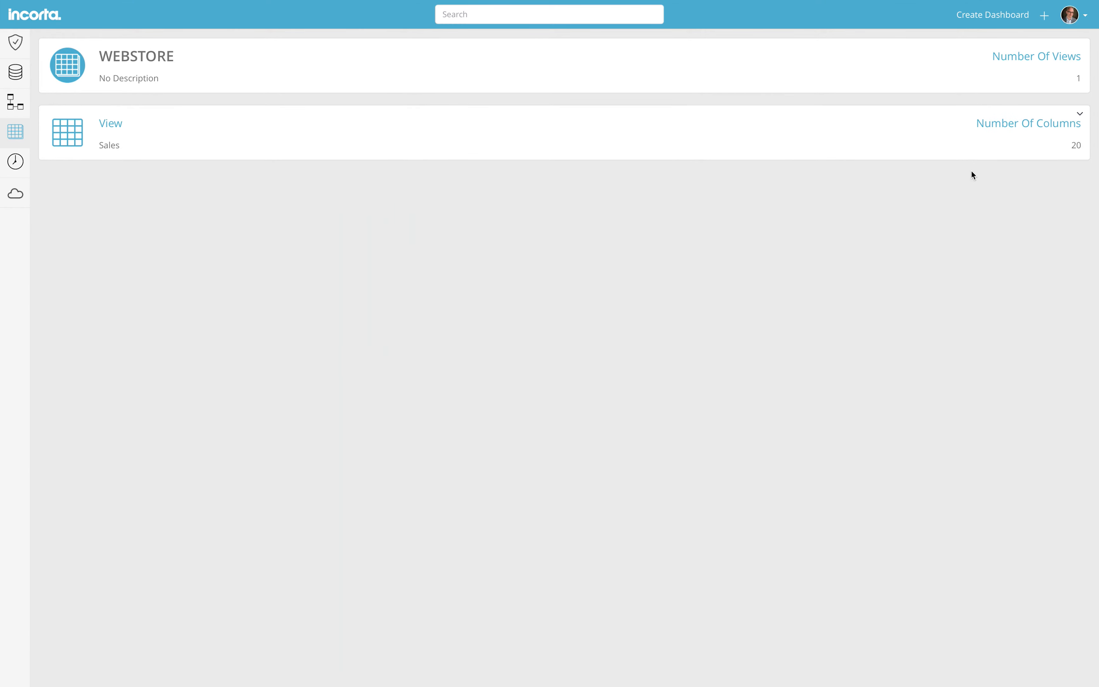
Build a new insight charting Amount Sold grouped by Calendar Year
{"action": "left_click", "coordinate": [982, 18]}
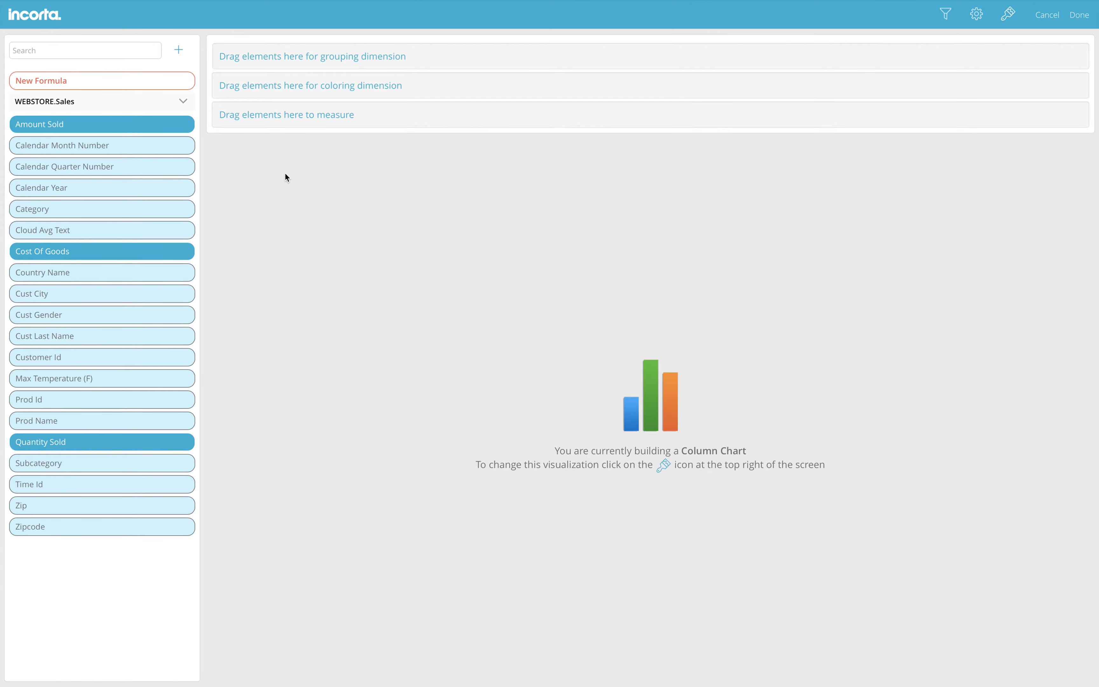
{"action": "left_click", "coordinate": [155, 126]}
{"action": "left_click_drag", "start_coordinate": [154, 125], "coordinate": [361, 115]}
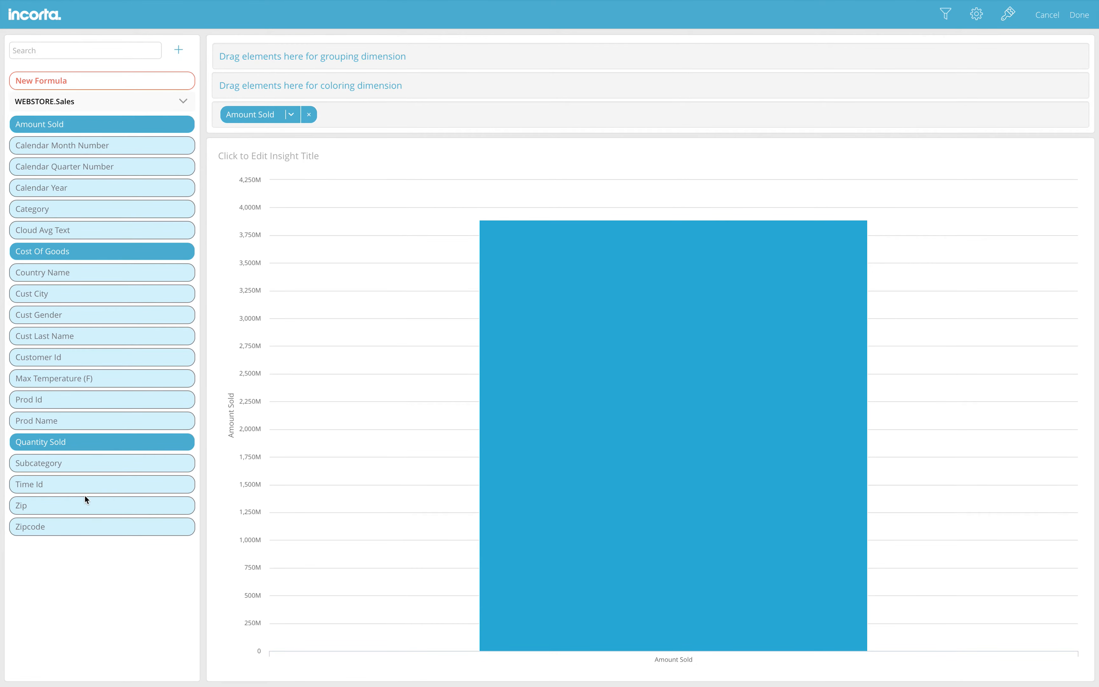
{"action": "left_click_drag", "start_coordinate": [92, 193], "coordinate": [313, 60]}
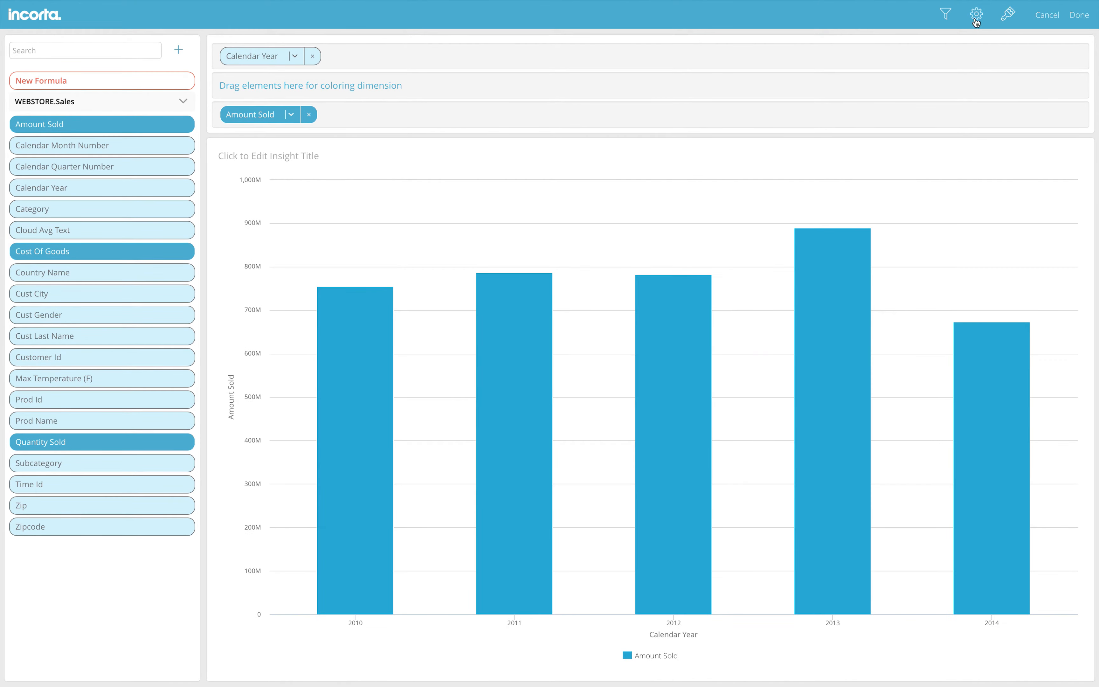
Switch the insight's visualization to a Line Chart
{"action": "left_click", "coordinate": [1008, 14]}
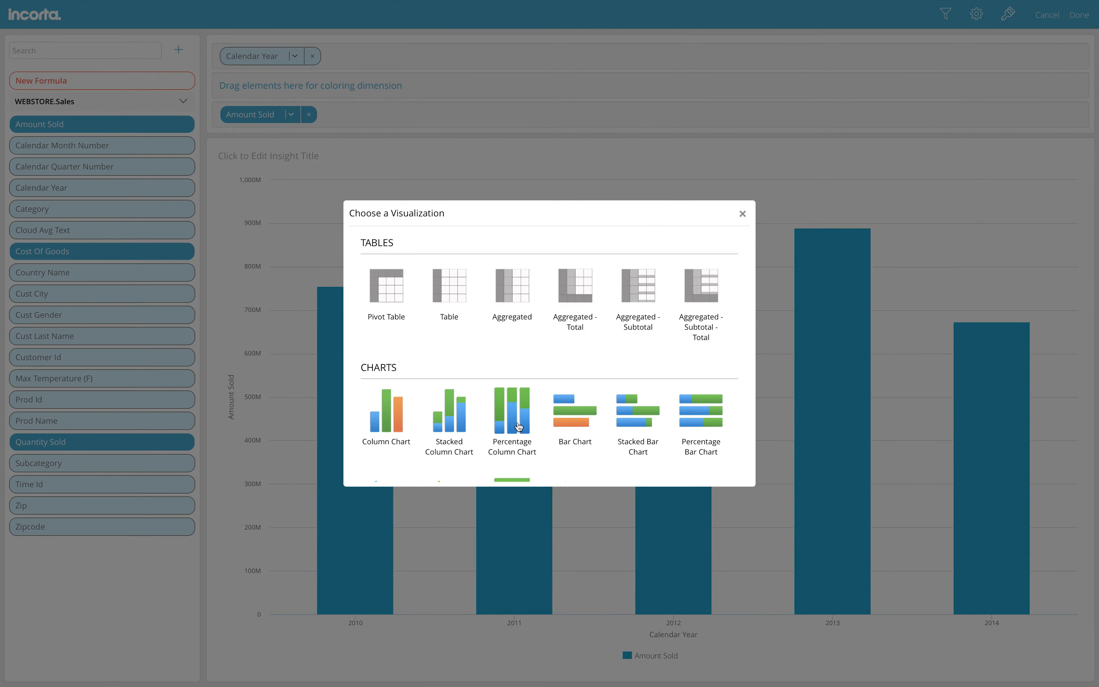
{"action": "scroll", "coordinate": [522, 363], "scroll_direction": "down", "scroll_amount": 3}
{"action": "left_click", "coordinate": [579, 383]}
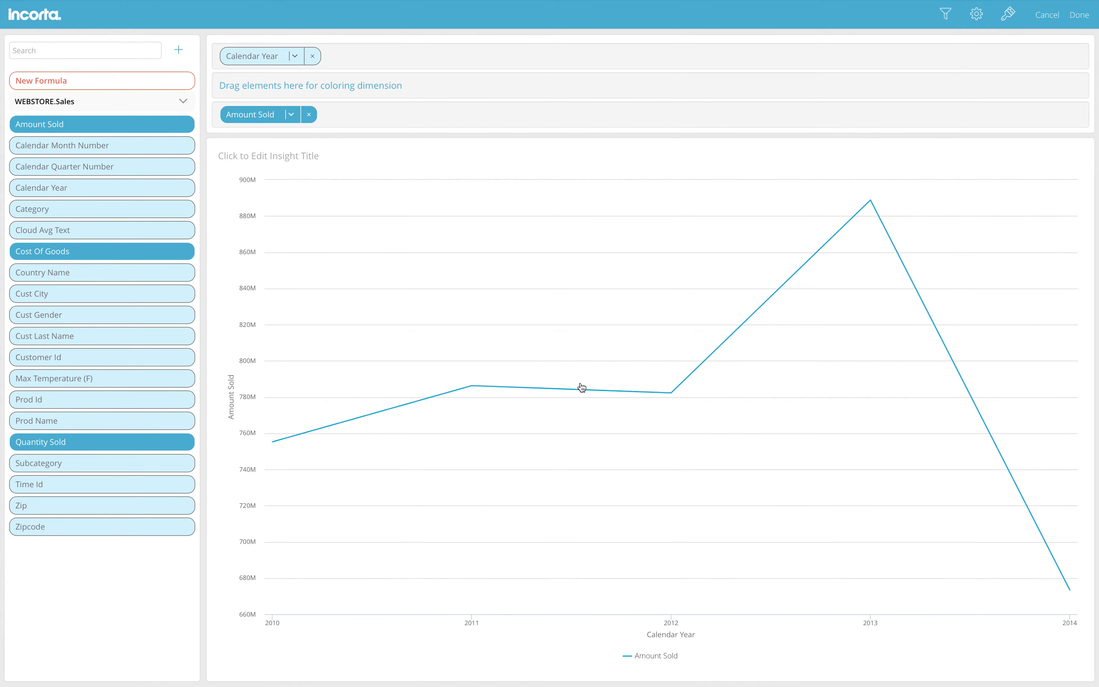
{"action": "left_click", "coordinate": [69, 52]}
Add Calendar Month Number as a grouping level beneath Calendar Year
{"action": "type", "text": "mon"}
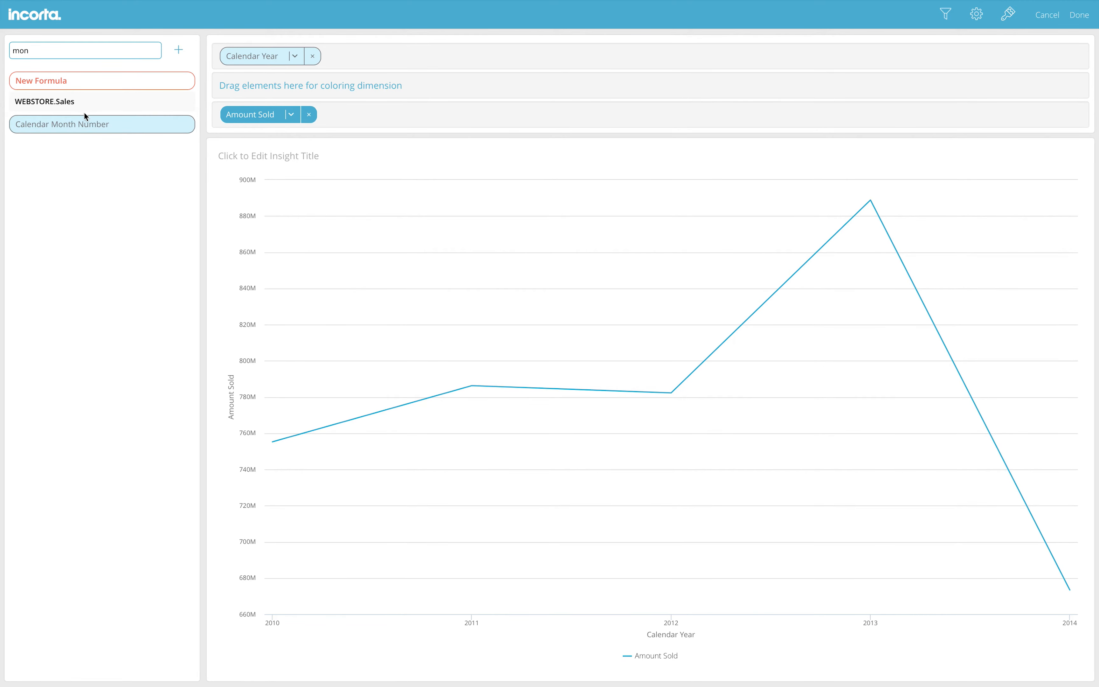
{"action": "left_click_drag", "start_coordinate": [162, 124], "coordinate": [411, 61]}
{"action": "left_click_drag", "start_coordinate": [252, 54], "coordinate": [260, 83]}
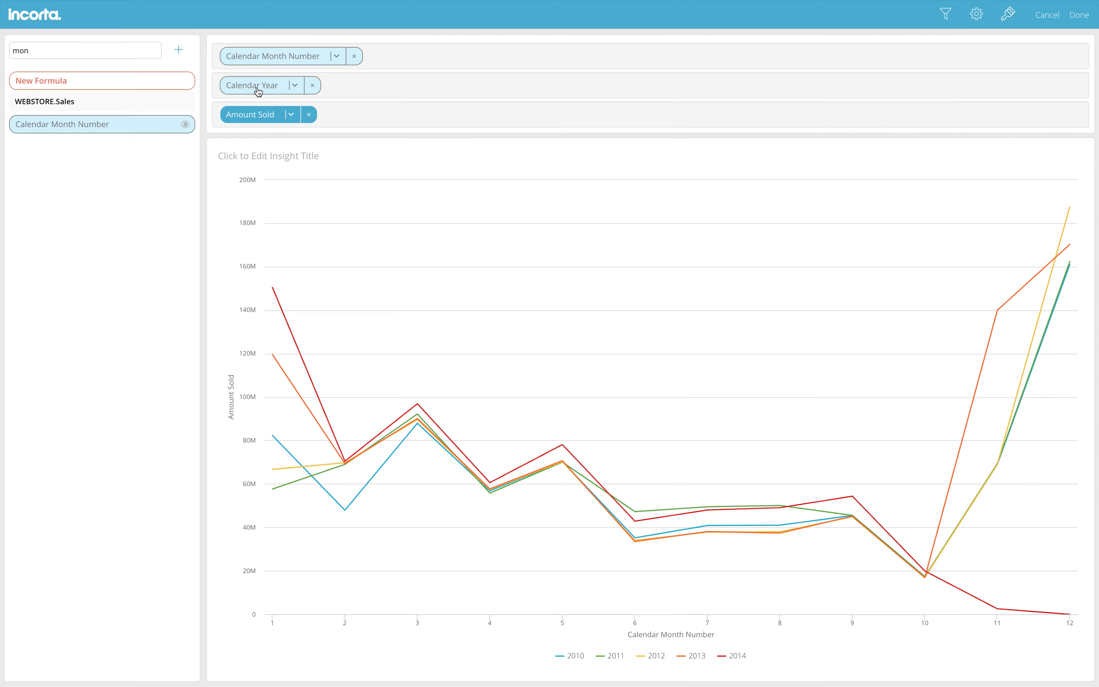
{"action": "left_click_drag", "start_coordinate": [258, 92], "coordinate": [250, 67]}
Title the insight Revenue and save it to the dashboard
{"action": "left_click", "coordinate": [260, 157]}
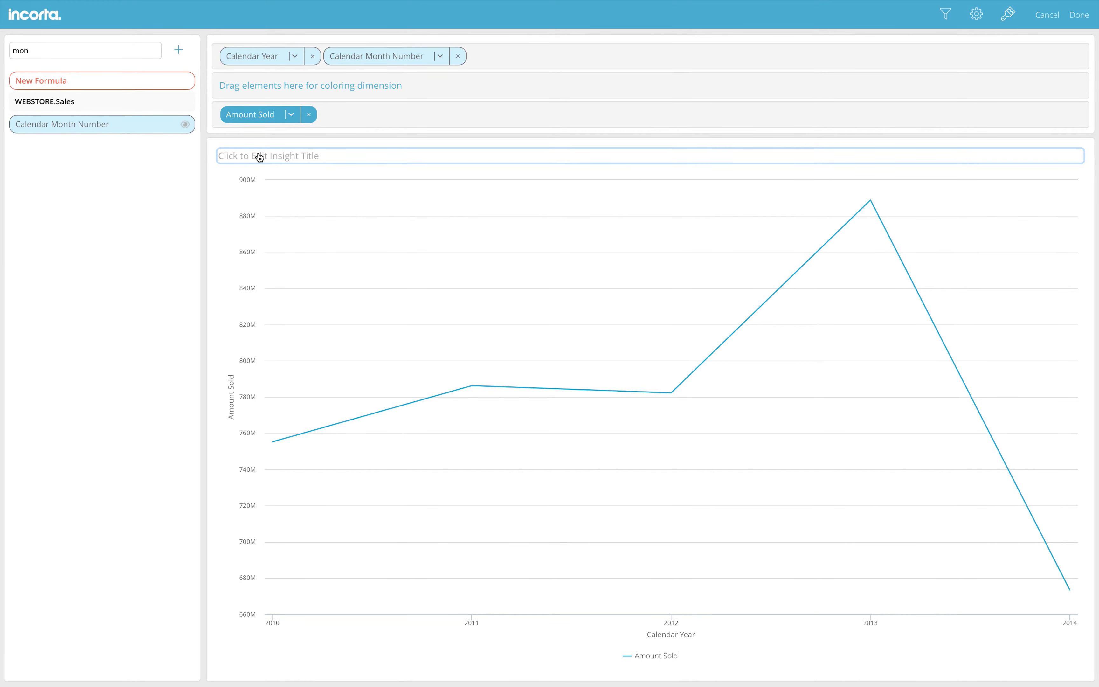
{"action": "type", "text": "Revenue"}
{"action": "left_click", "coordinate": [1082, 17]}
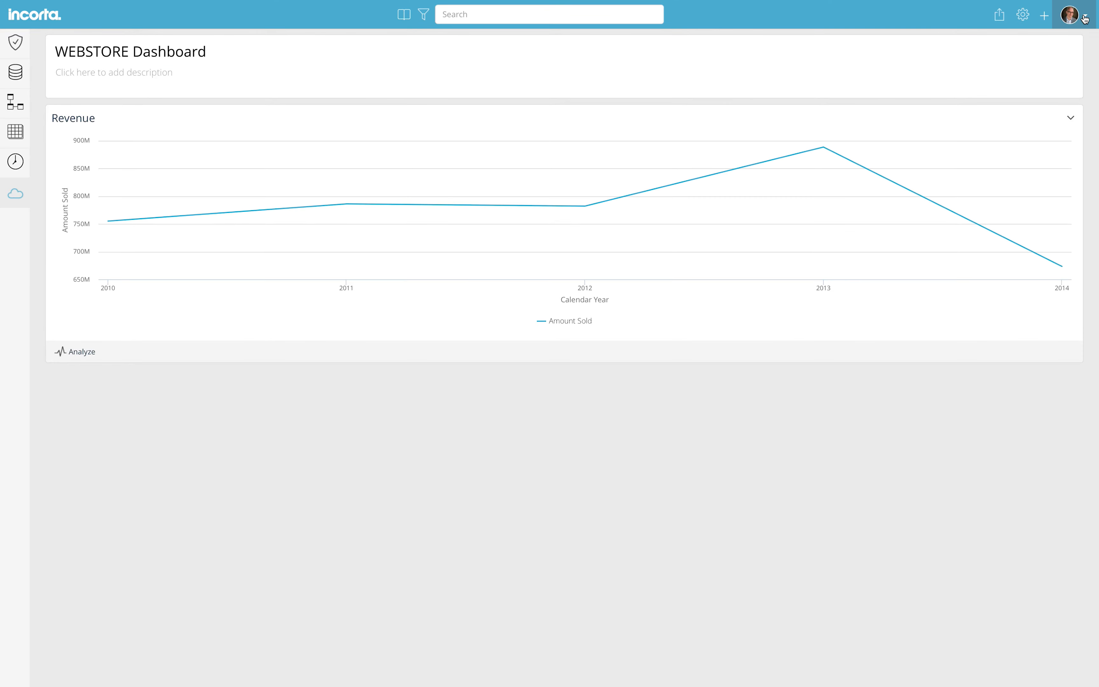
Drill into 2012 on Revenue, remove all filters, and start a Stacked Column Chart insight
{"action": "left_click", "coordinate": [586, 207]}
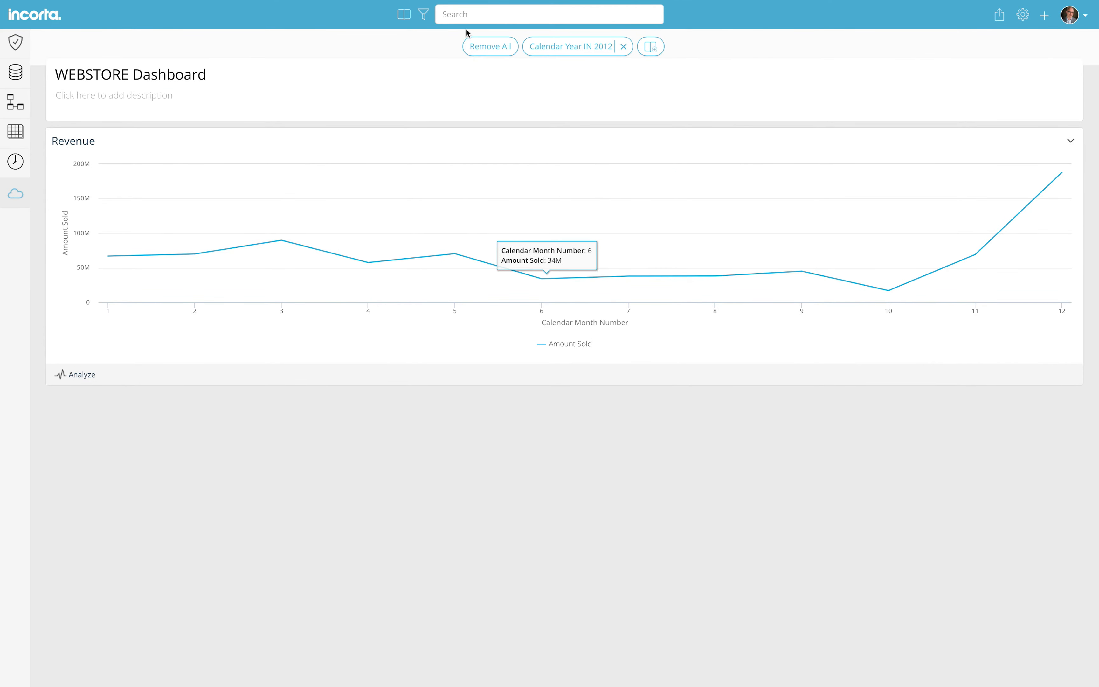
{"action": "left_click", "coordinate": [487, 46]}
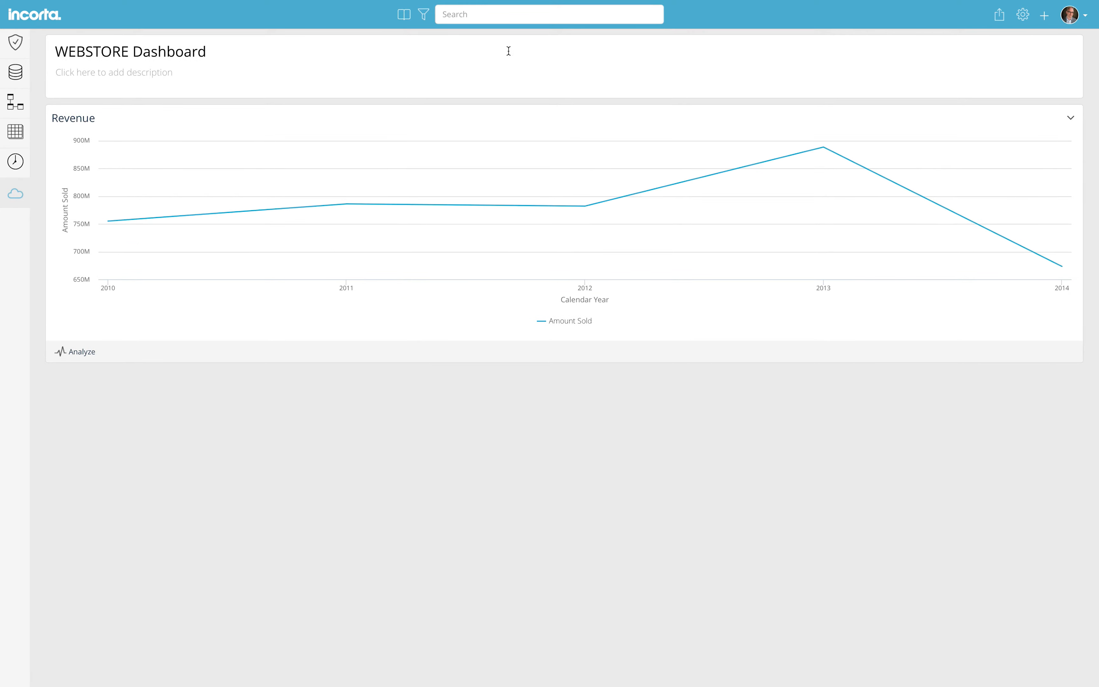
{"action": "left_click", "coordinate": [1044, 16]}
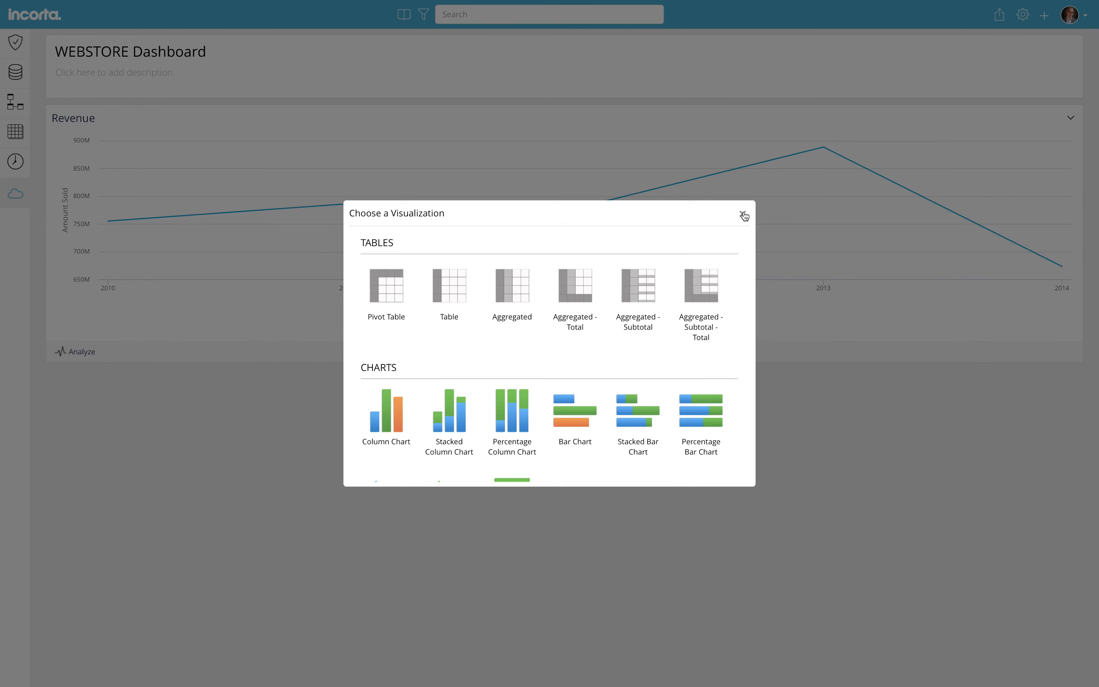
{"action": "scroll", "coordinate": [591, 319], "scroll_direction": "down", "scroll_amount": 3}
{"action": "scroll", "coordinate": [591, 320], "scroll_direction": "down", "scroll_amount": 2}
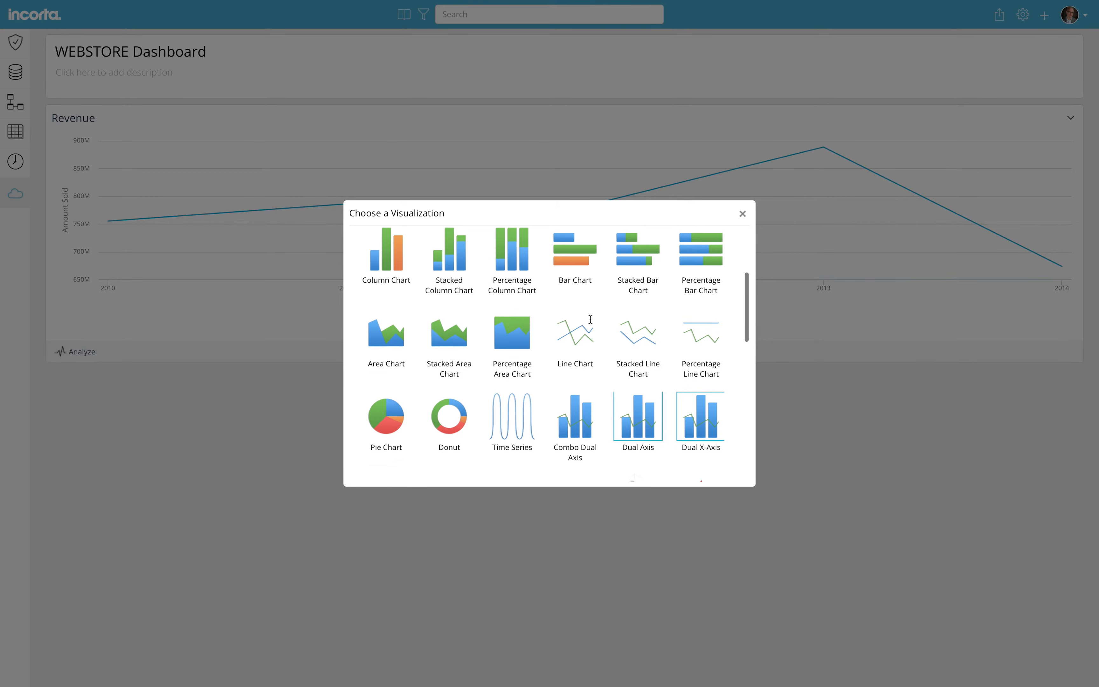
{"action": "scroll", "coordinate": [591, 320], "scroll_direction": "down", "scroll_amount": 3}
{"action": "scroll", "coordinate": [591, 324], "scroll_direction": "down", "scroll_amount": 1}
{"action": "scroll", "coordinate": [591, 323], "scroll_direction": "up", "scroll_amount": 3}
{"action": "scroll", "coordinate": [591, 324], "scroll_direction": "up", "scroll_amount": 1}
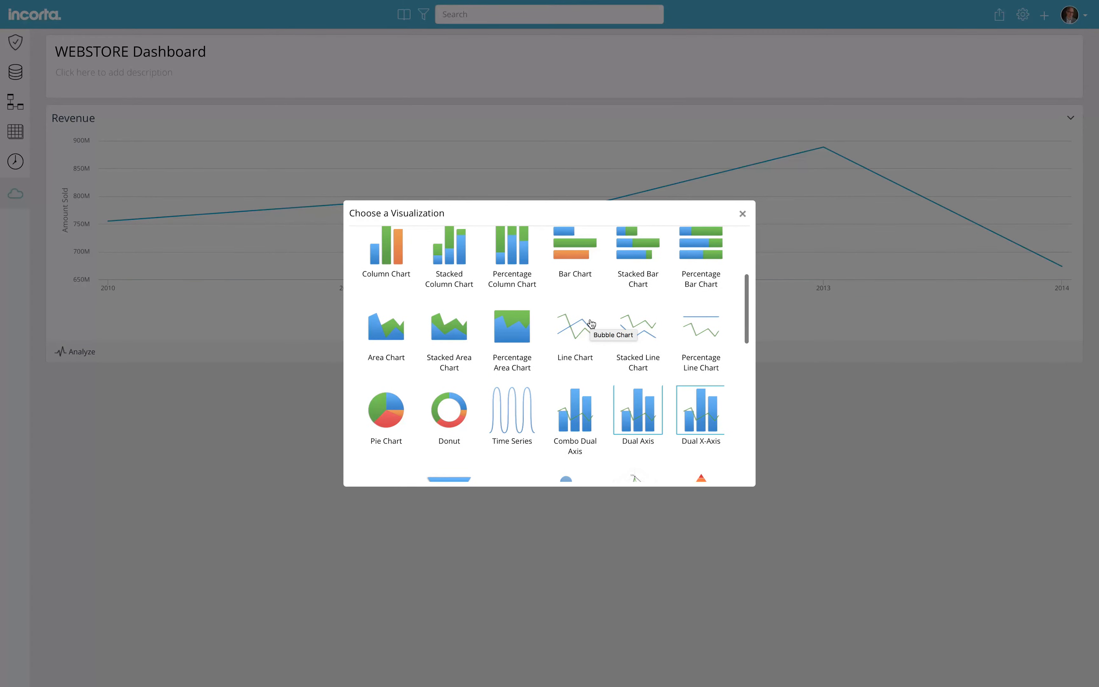
{"action": "left_click", "coordinate": [455, 276]}
Chart Amount Sold by Calendar Year, stacked by Category, then Subcategory, then Prod Name
{"action": "left_click_drag", "start_coordinate": [134, 121], "coordinate": [280, 117]}
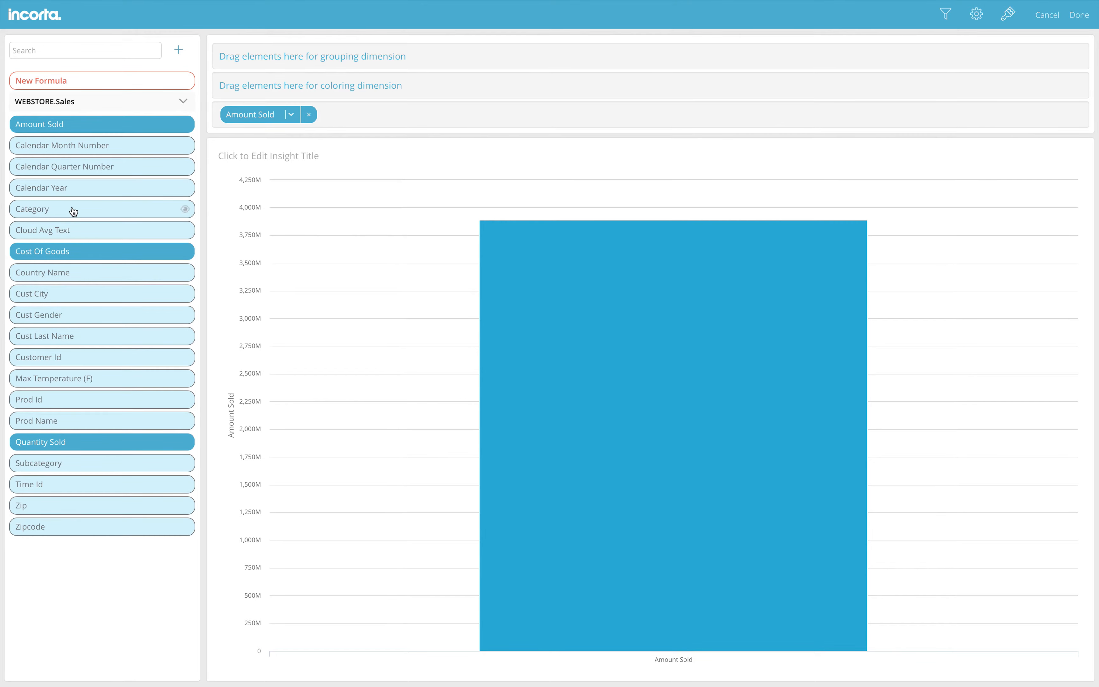
{"action": "left_click_drag", "start_coordinate": [73, 186], "coordinate": [273, 57]}
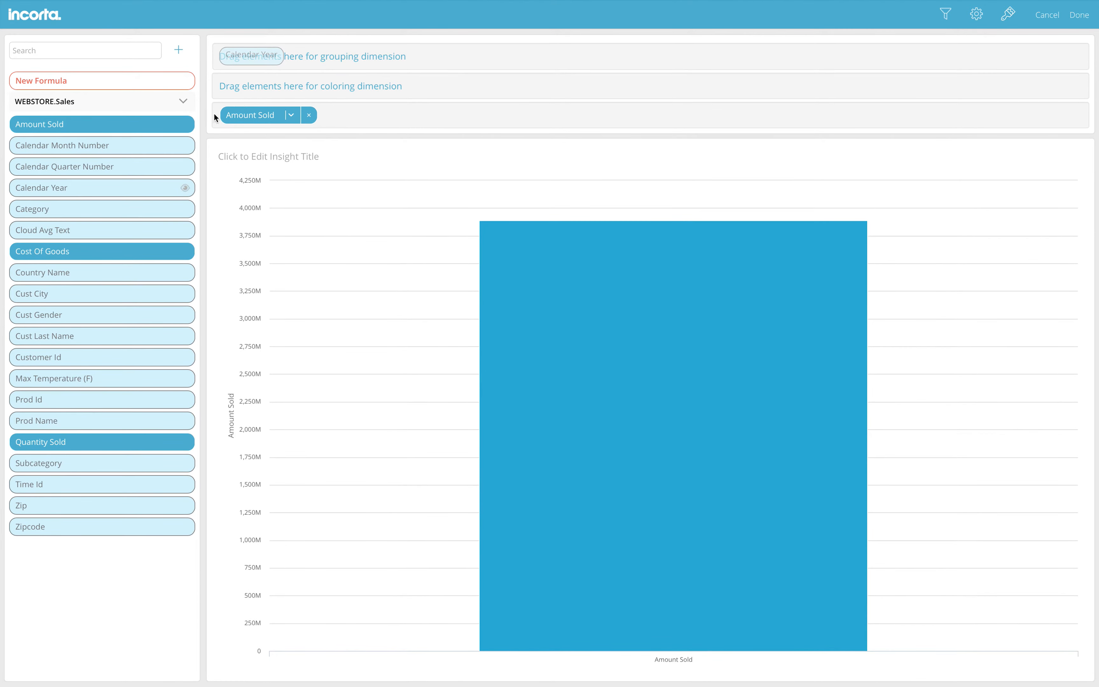
{"action": "left_click_drag", "start_coordinate": [66, 210], "coordinate": [277, 82]}
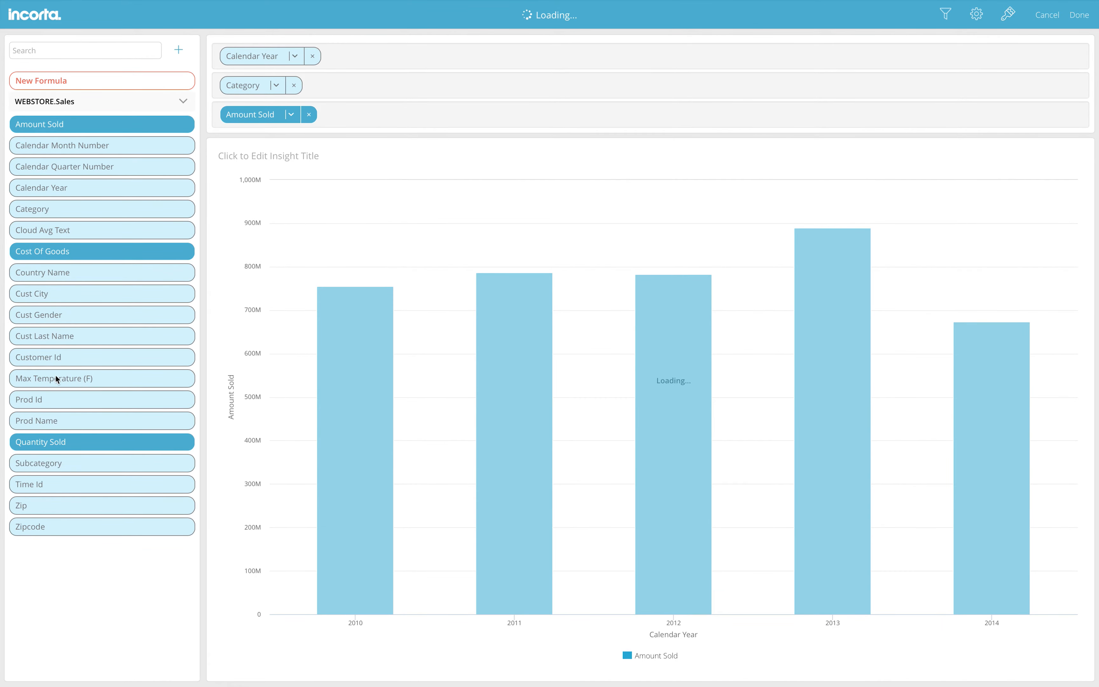
{"action": "left_click_drag", "start_coordinate": [54, 463], "coordinate": [373, 91]}
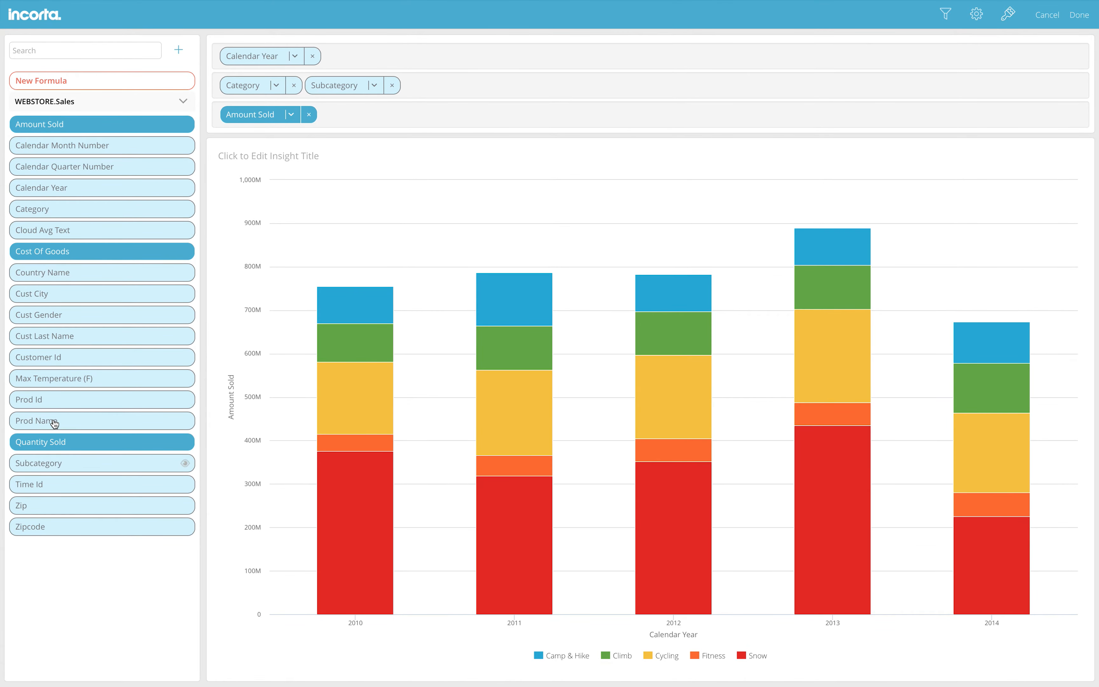
{"action": "left_click_drag", "start_coordinate": [140, 423], "coordinate": [528, 90]}
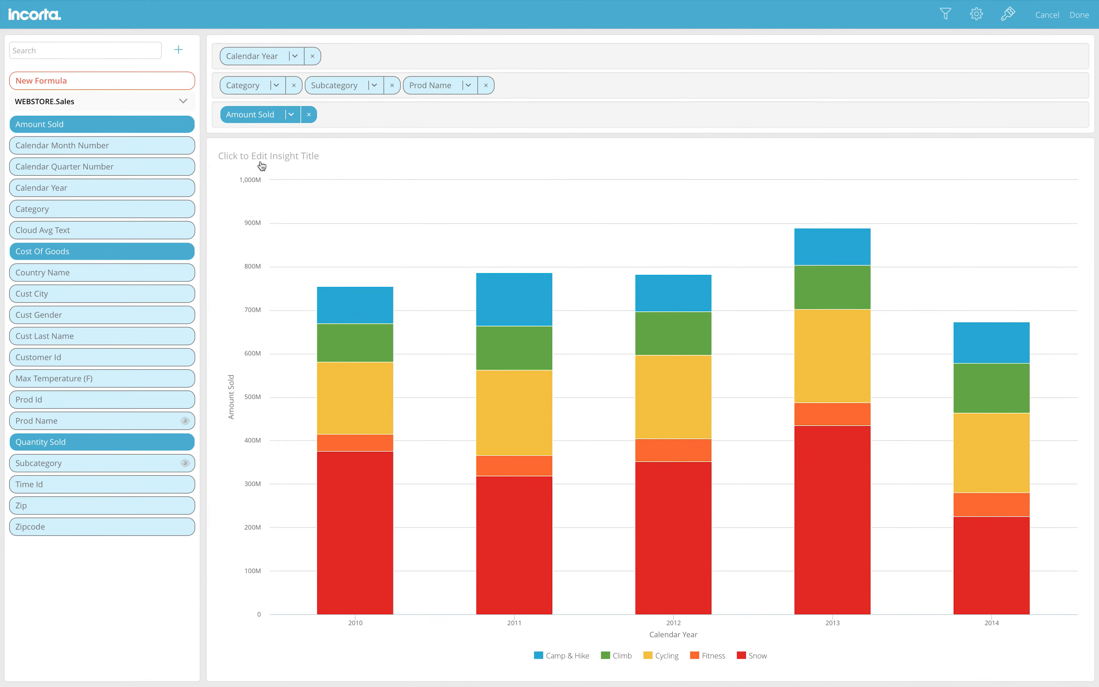
Title the chart Categories and add Cust Gender and Cloud Avg Text as drill levels
{"action": "left_click", "coordinate": [260, 161]}
{"action": "type", "text": "Categories"}
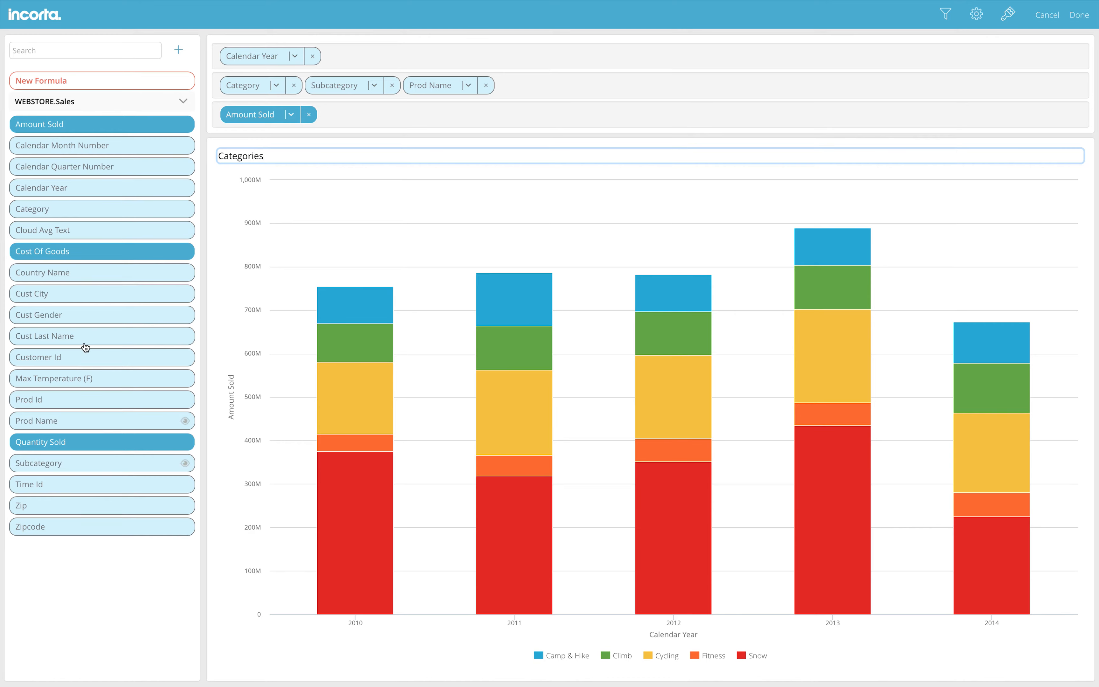
{"action": "left_click", "coordinate": [67, 56]}
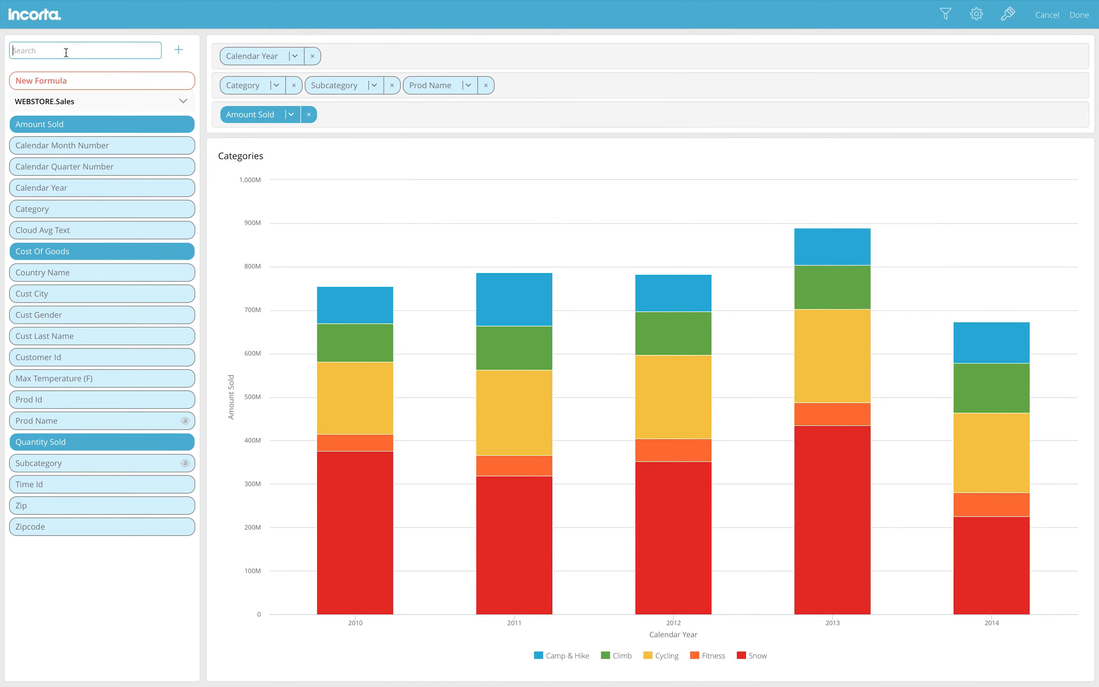
{"action": "type", "text": "gen"}
{"action": "left_click_drag", "start_coordinate": [69, 119], "coordinate": [545, 91]}
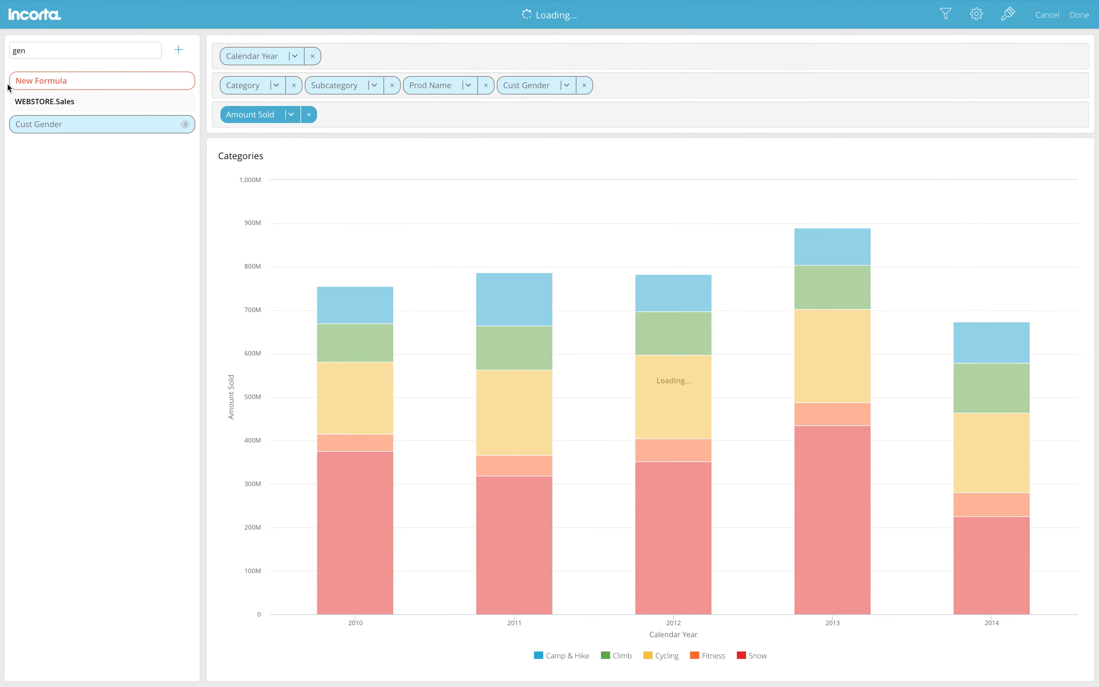
{"action": "double_click", "coordinate": [36, 54]}
{"action": "type", "text": "clou"}
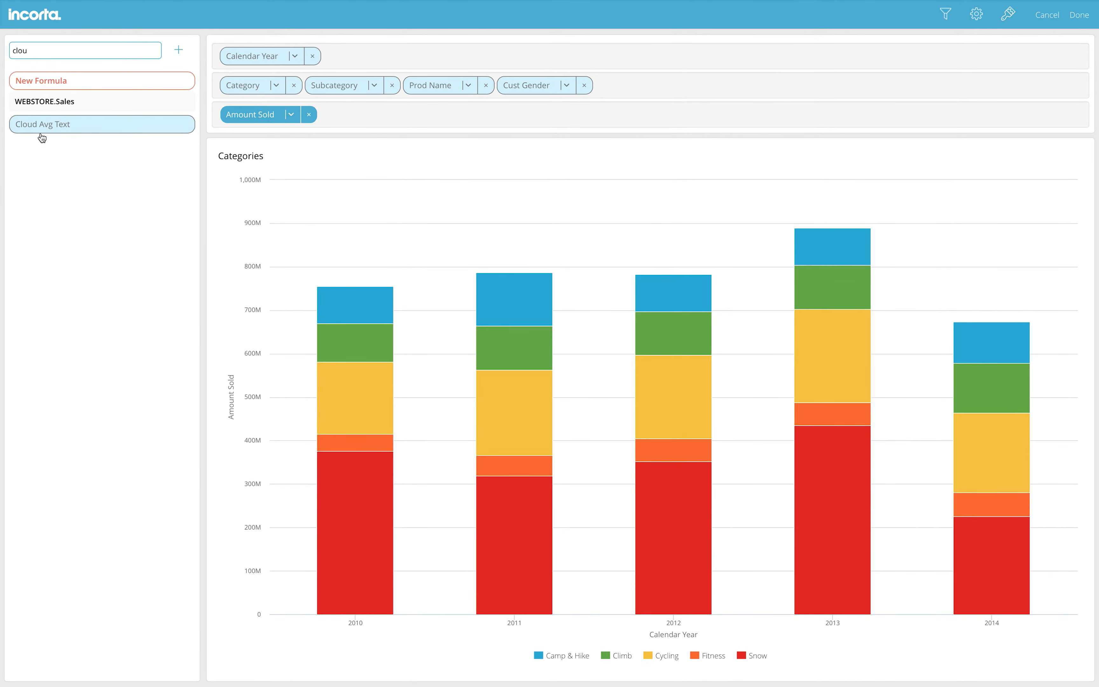
{"action": "left_click_drag", "start_coordinate": [54, 129], "coordinate": [629, 92]}
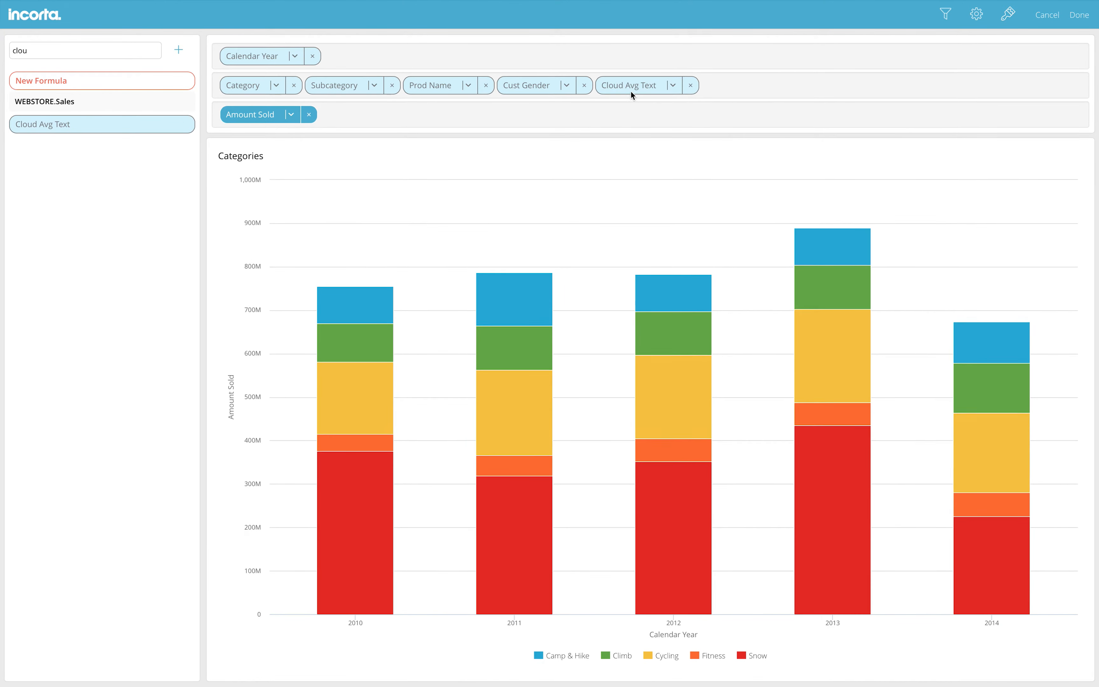
Save Categories and drill into Snow, Ski Clothing, then the Arc'teryx Macai Insulated Jacket
{"action": "left_click", "coordinate": [1084, 17]}
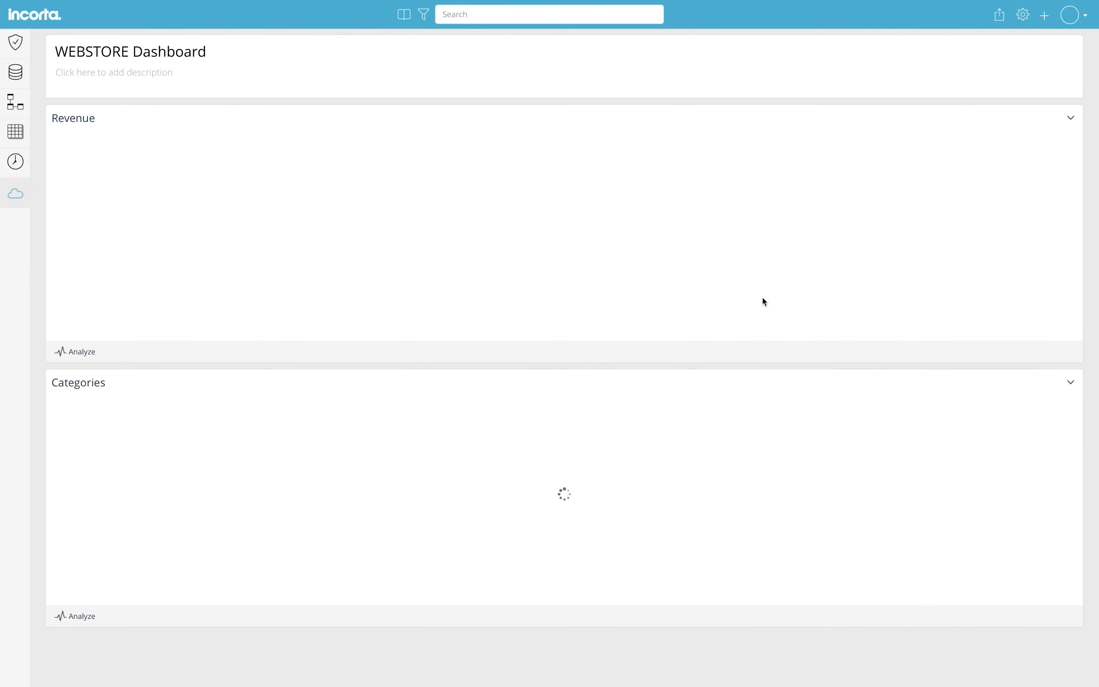
{"action": "left_click", "coordinate": [605, 521]}
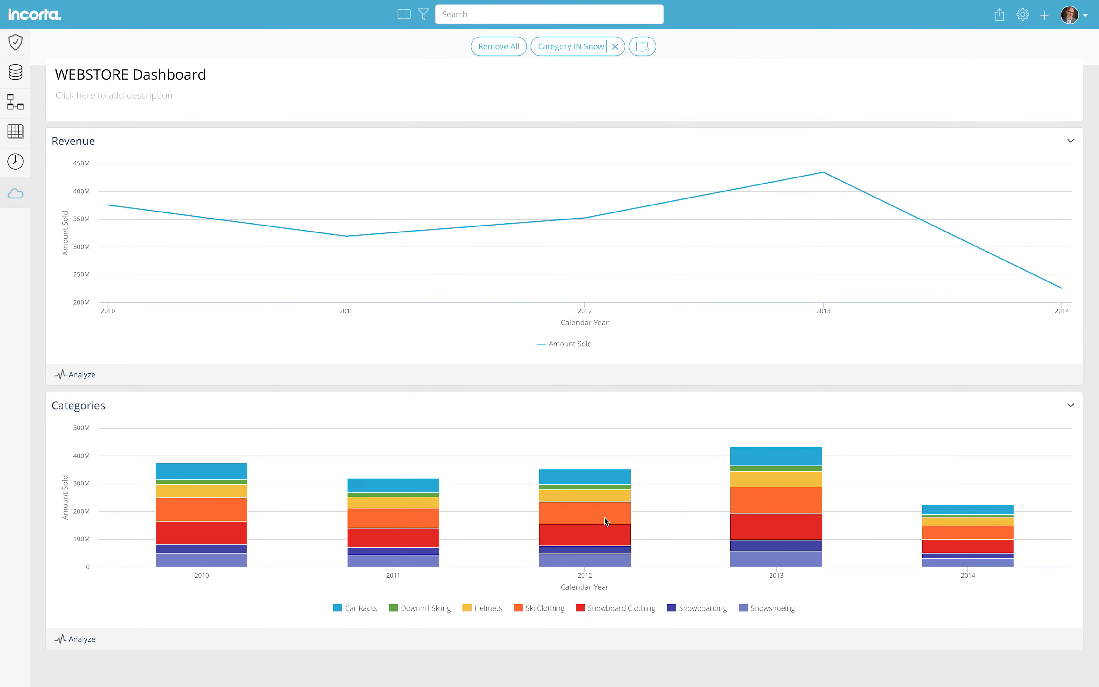
{"action": "left_click", "coordinate": [604, 519]}
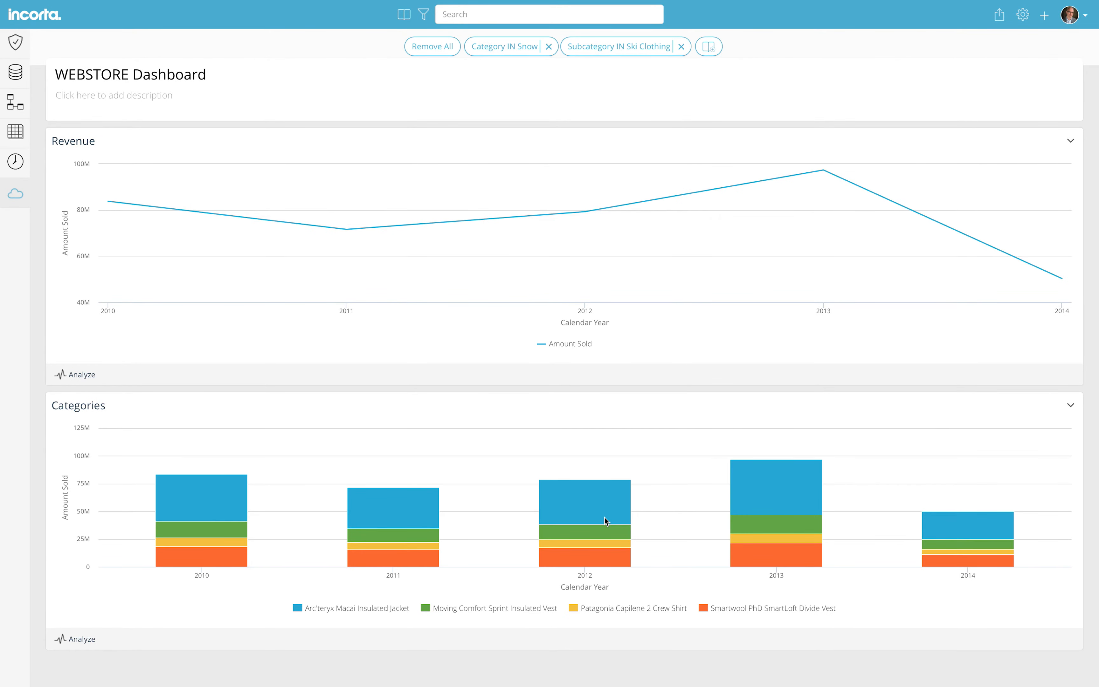
{"action": "left_click", "coordinate": [605, 518]}
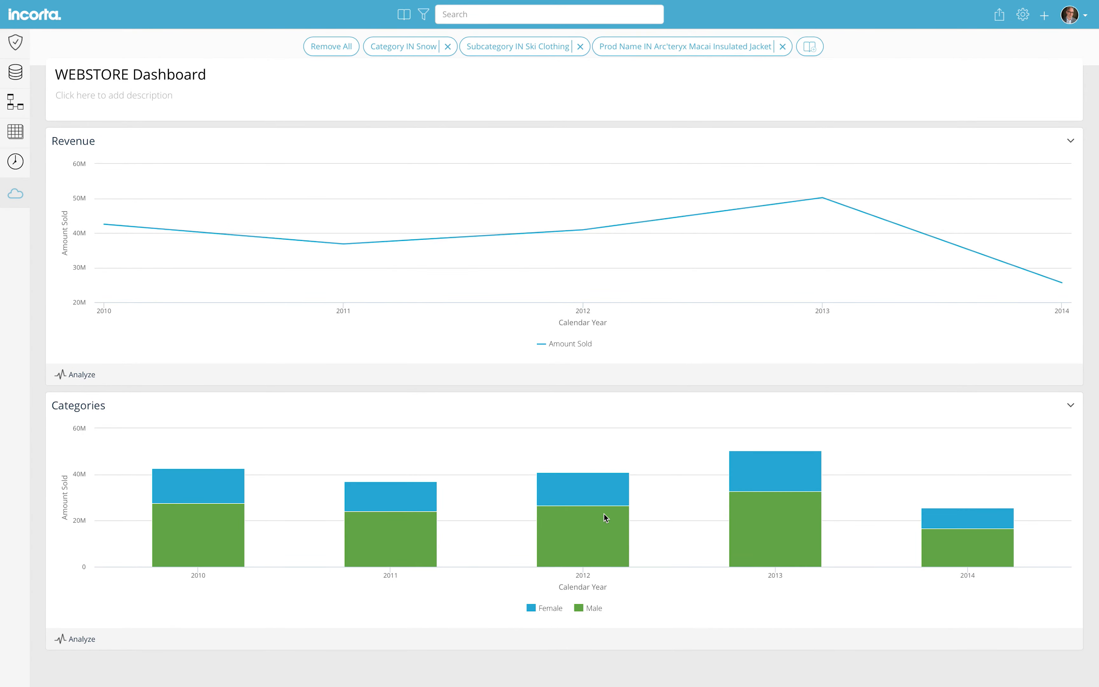
Narrow to male buyers in mostly cloudy weather, then choose Move/Arrange Insights
{"action": "left_click", "coordinate": [604, 514]}
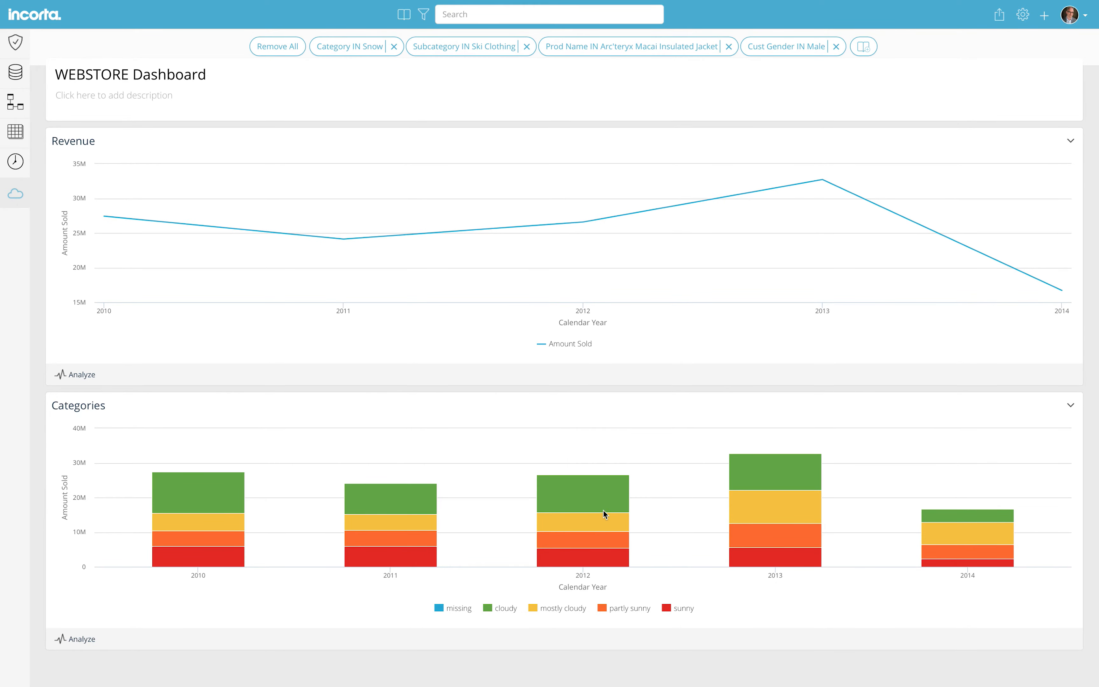
{"action": "left_click", "coordinate": [602, 525]}
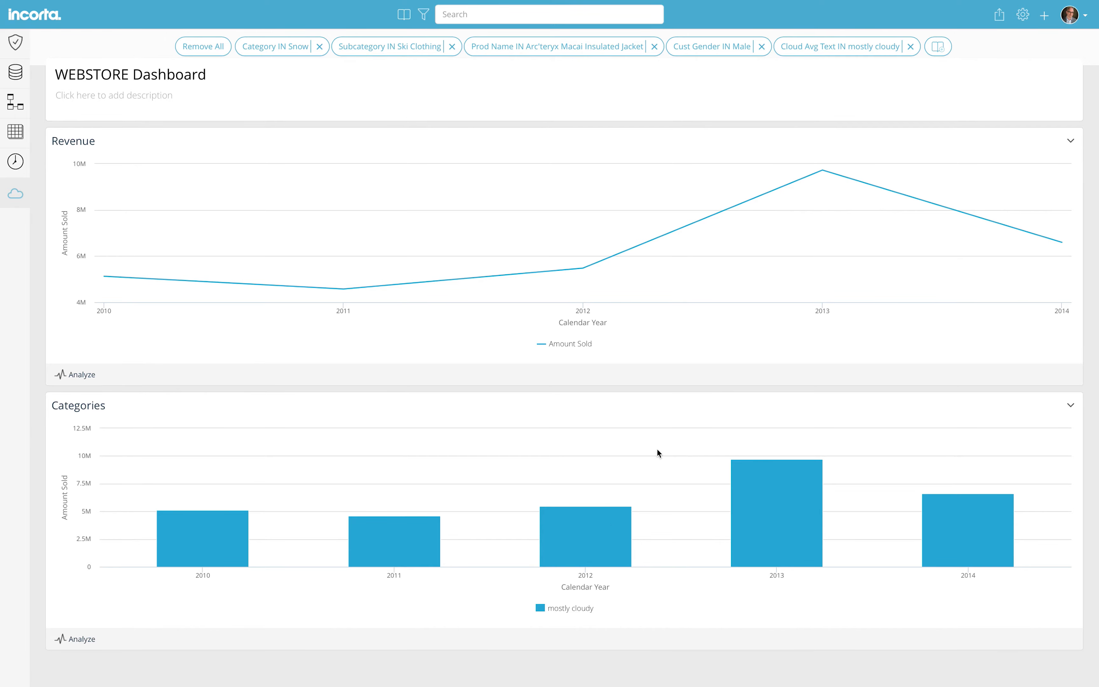
{"action": "left_click", "coordinate": [1024, 17]}
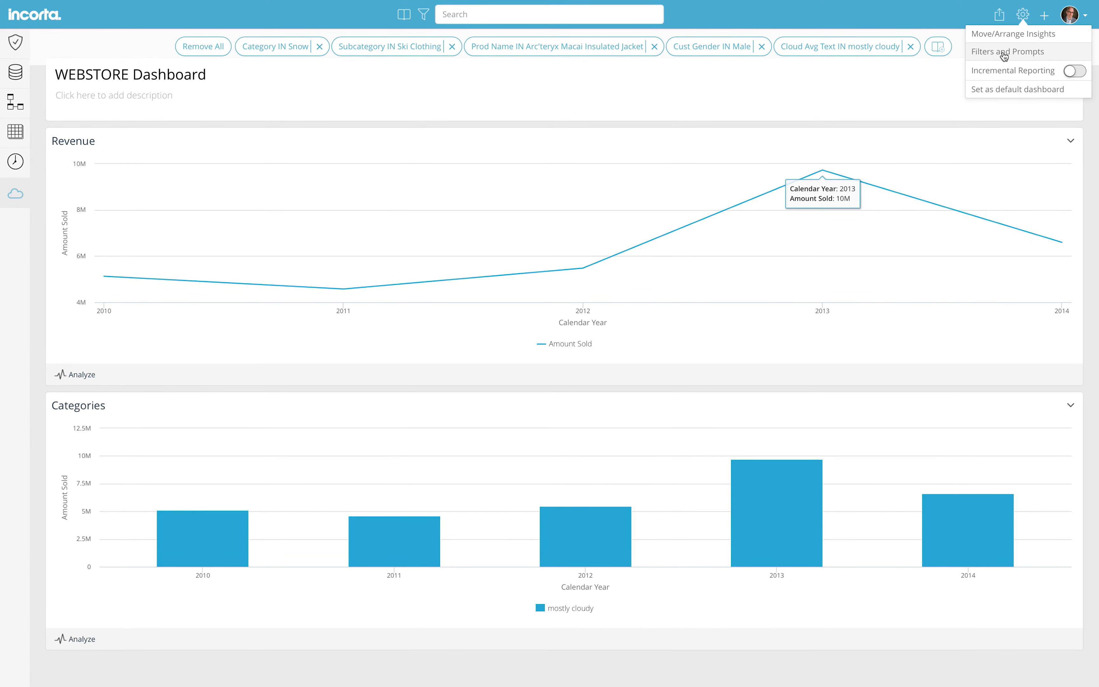
{"action": "left_click", "coordinate": [940, 35]}
Move the Categories chart beside Revenue and remove all dashboard filters
{"action": "left_click_drag", "start_coordinate": [569, 445], "coordinate": [664, 363]}
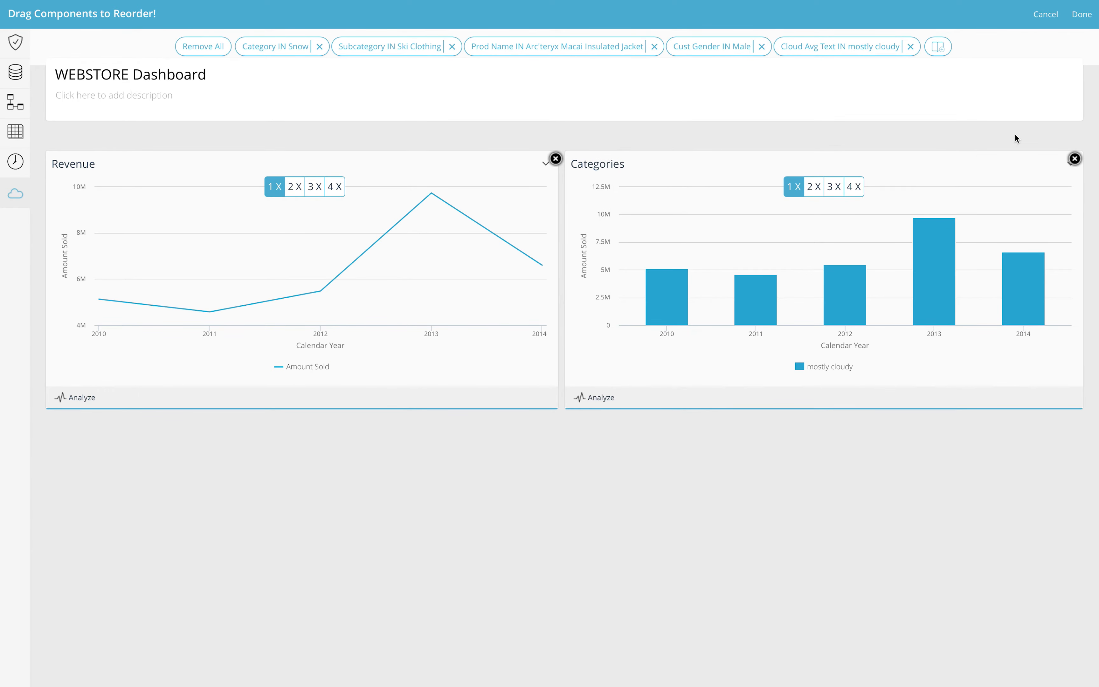
{"action": "left_click", "coordinate": [1082, 14]}
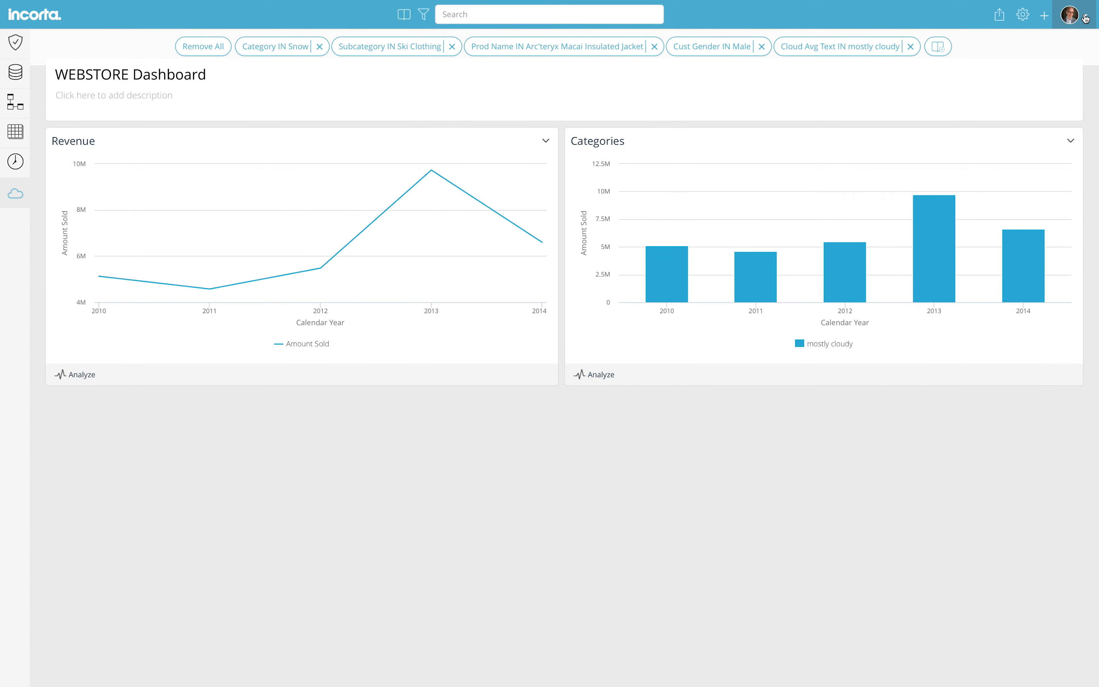
{"action": "left_click", "coordinate": [226, 49]}
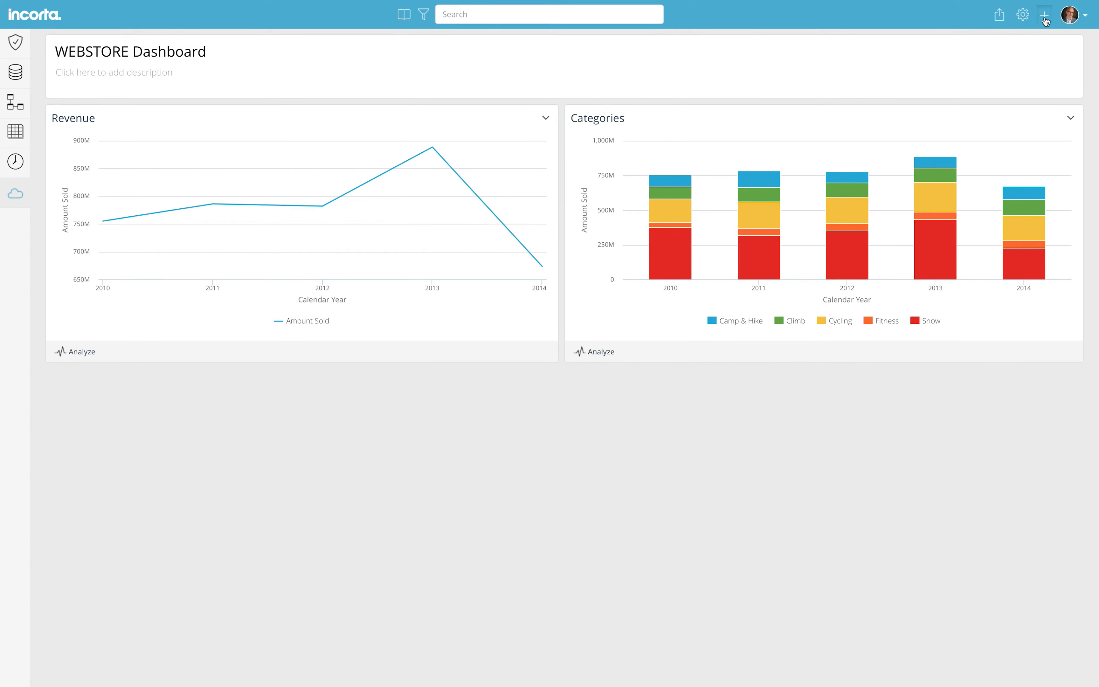
Start a new Line Chart insight grouped by Max Temperature (F)
{"action": "left_click", "coordinate": [1044, 15]}
{"action": "scroll", "coordinate": [579, 368], "scroll_direction": "down", "scroll_amount": 3}
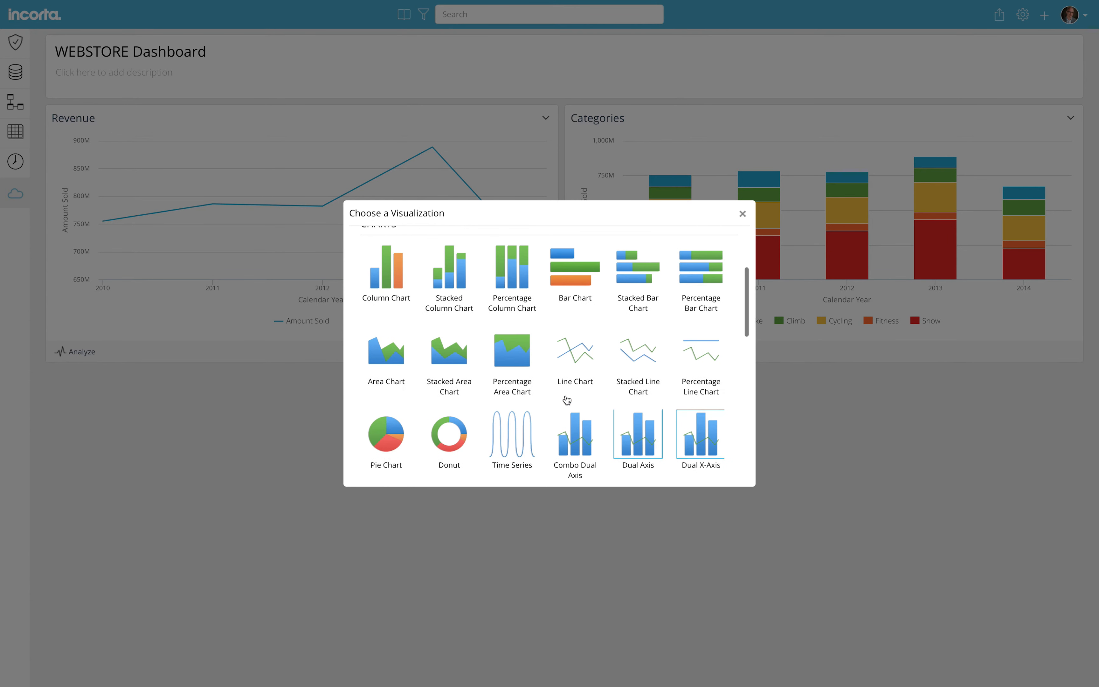
{"action": "left_click", "coordinate": [580, 368]}
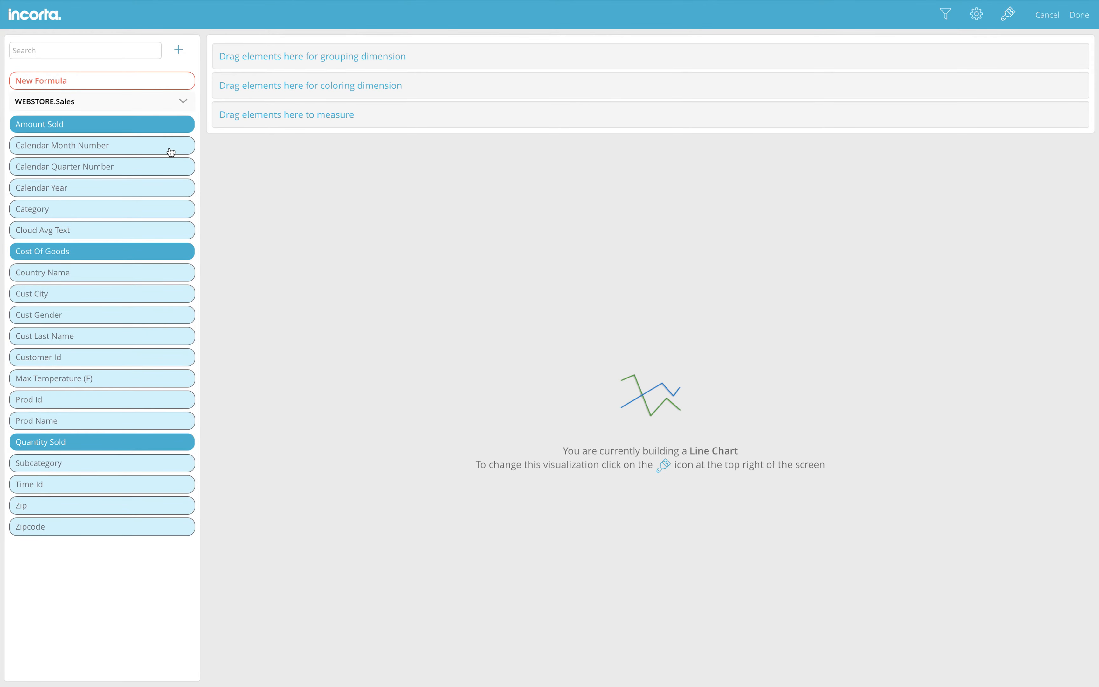
{"action": "left_click", "coordinate": [105, 52]}
{"action": "type", "text": "temp"}
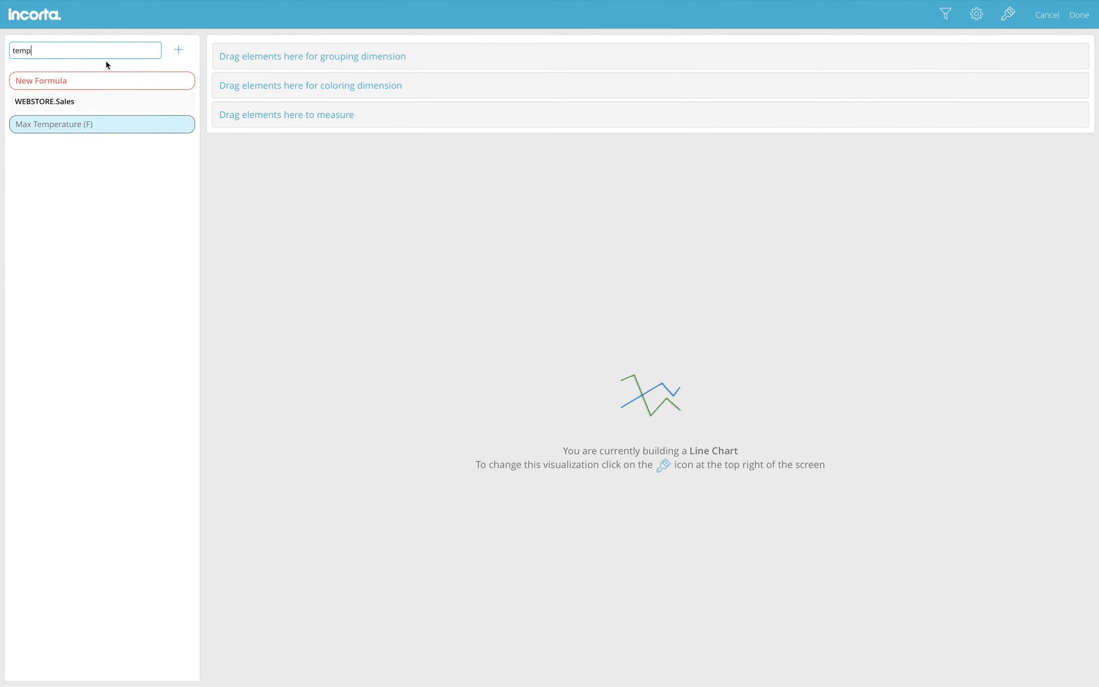
{"action": "left_click_drag", "start_coordinate": [114, 124], "coordinate": [300, 55]}
Measure the line chart by Amount Sold, with lines by Category and Subcategory
{"action": "double_click", "coordinate": [66, 51]}
{"action": "type", "text": "a"}
{"action": "left_click_drag", "start_coordinate": [116, 122], "coordinate": [364, 126]}
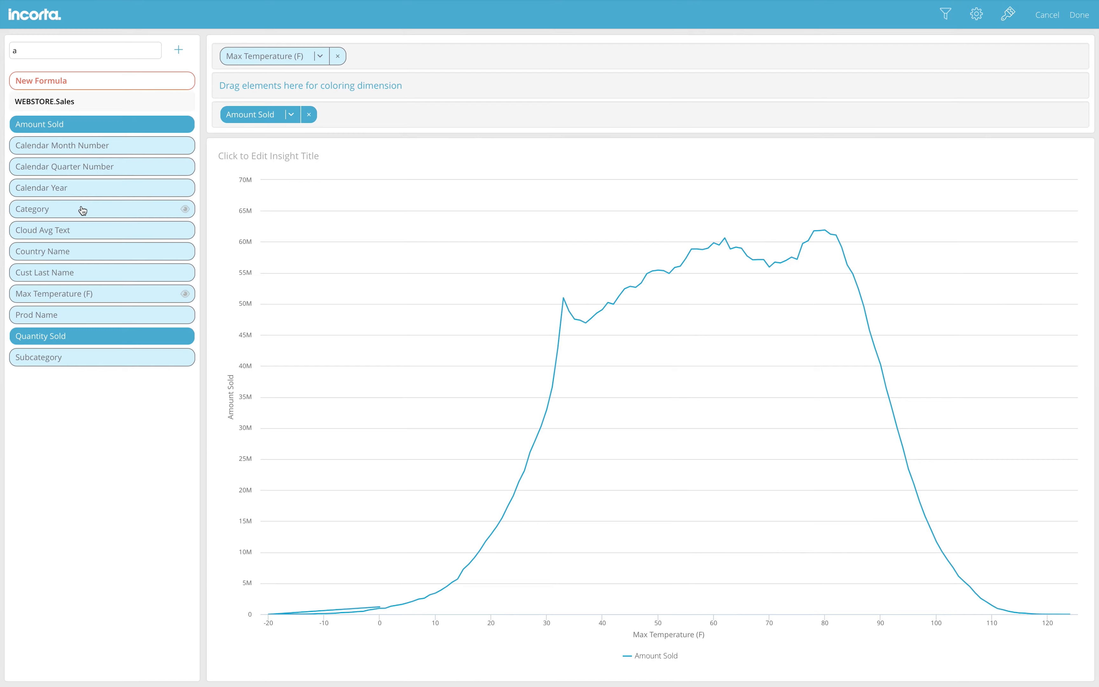
{"action": "left_click_drag", "start_coordinate": [83, 210], "coordinate": [299, 79]}
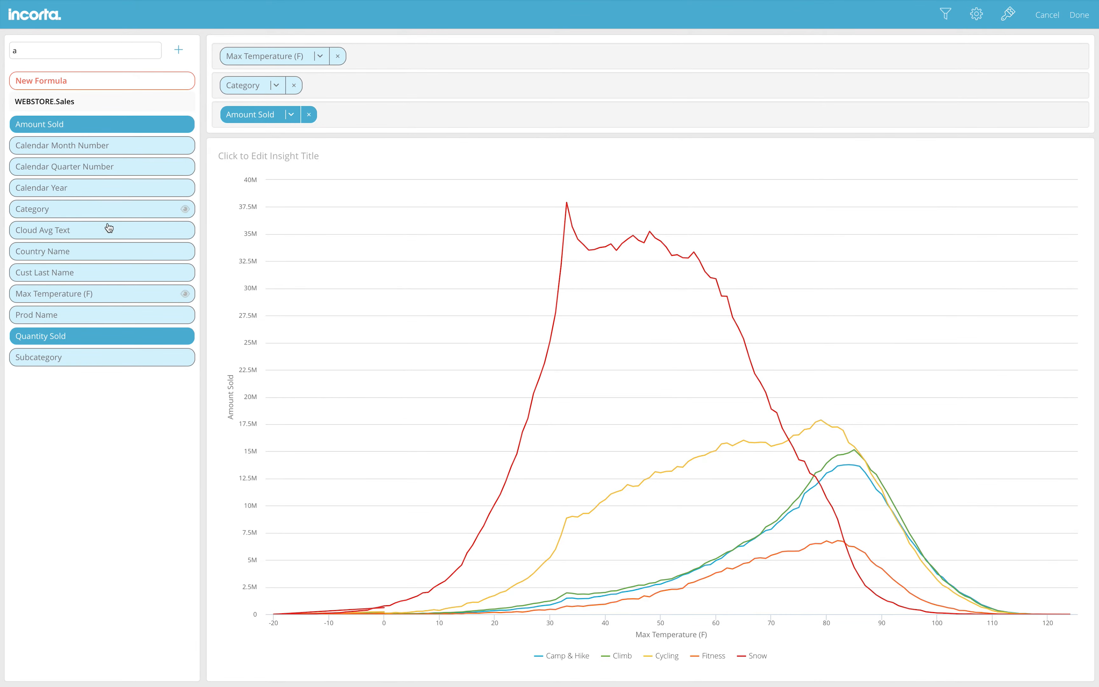
{"action": "left_click_drag", "start_coordinate": [90, 357], "coordinate": [354, 89]}
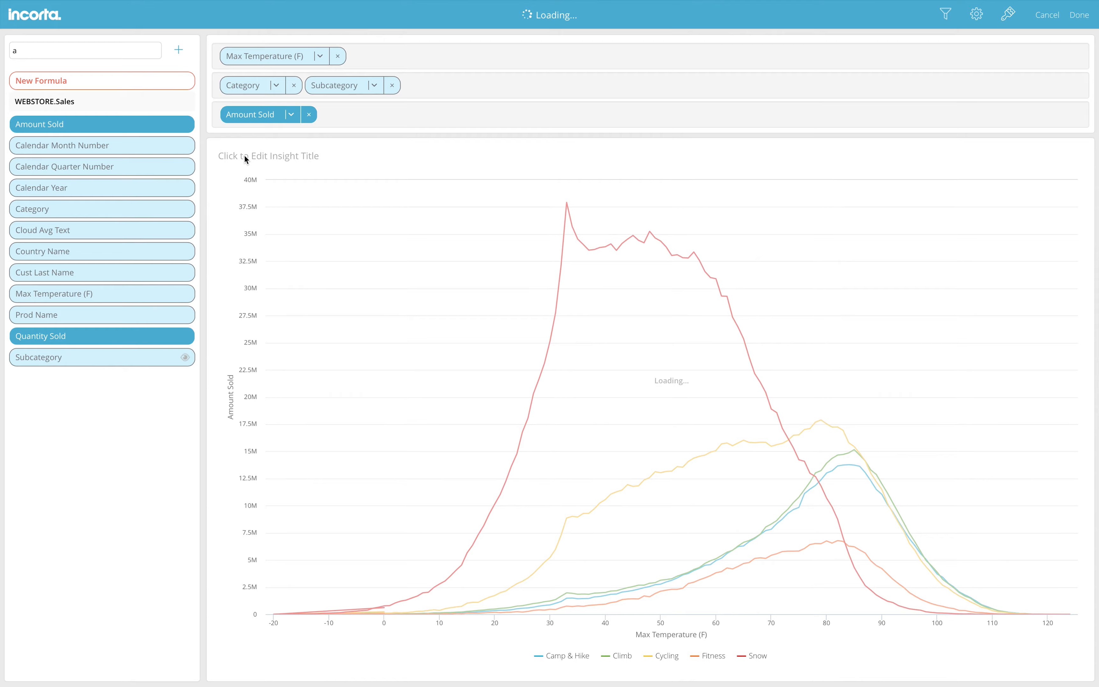
Title the chart 'Temperatire' and save it to the dashboard
{"action": "left_click", "coordinate": [245, 157]}
{"action": "type", "text": "Tem"}
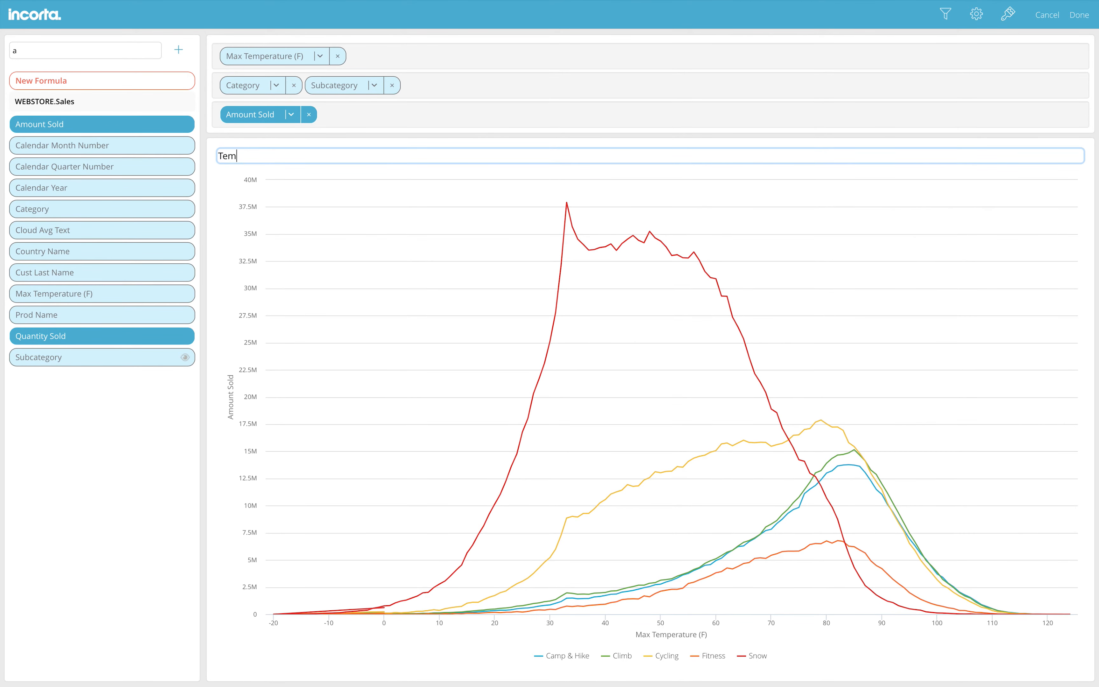
{"action": "type", "text": "peratire"}
{"action": "left_click", "coordinate": [1090, 22]}
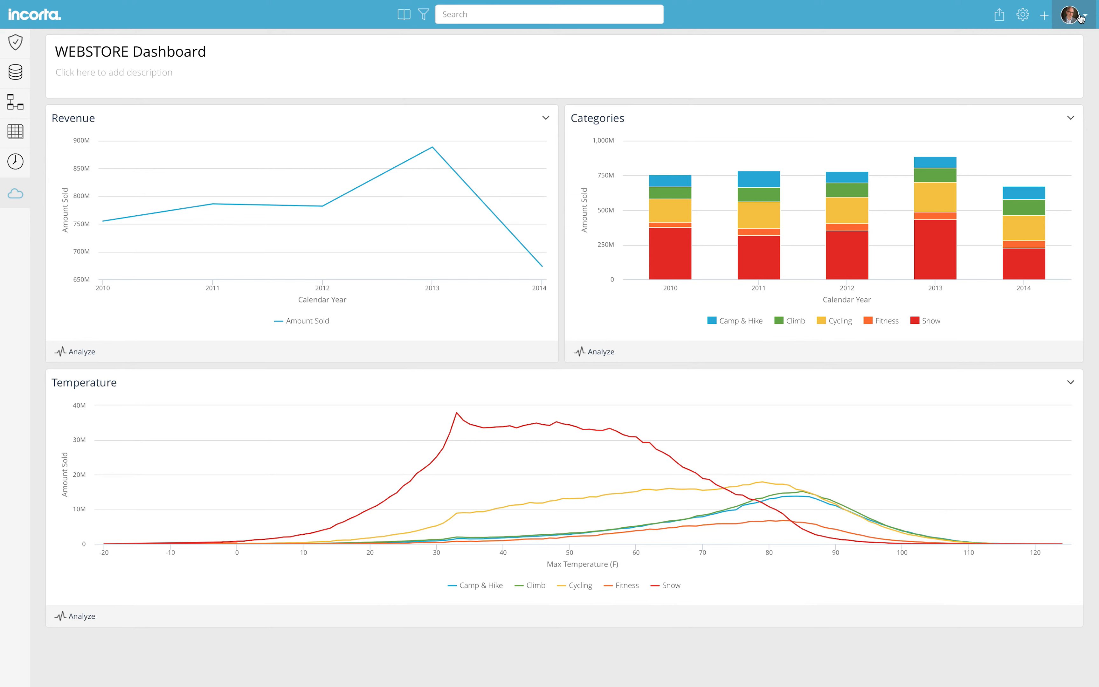
{"action": "left_click", "coordinate": [1044, 16]}
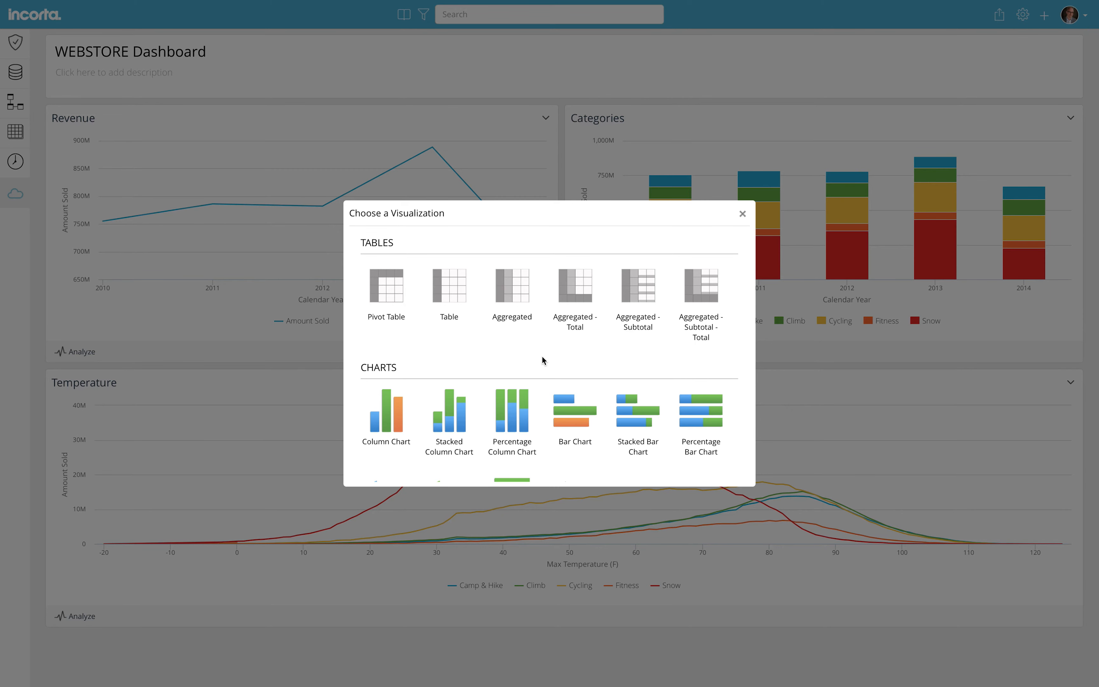
Create a Pivot Table measuring Amount Sold and Quantity Sold
{"action": "left_click", "coordinate": [393, 300]}
{"action": "left_click", "coordinate": [41, 48]}
{"action": "type", "text": "am"}
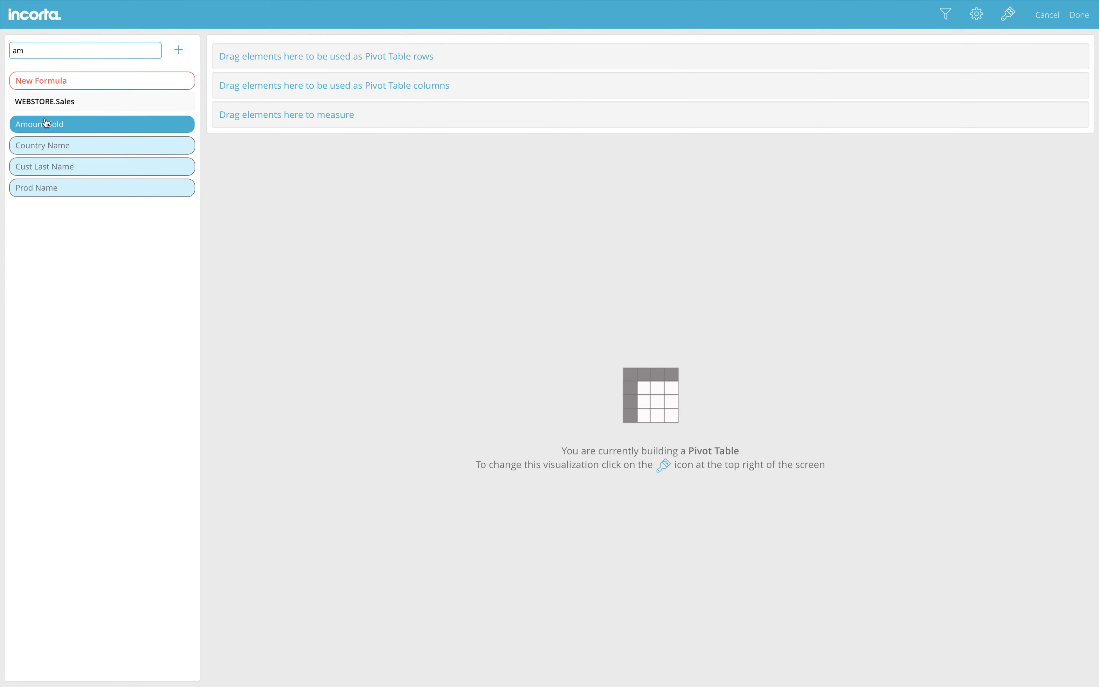
{"action": "left_click", "coordinate": [84, 121]}
{"action": "left_click_drag", "start_coordinate": [84, 121], "coordinate": [234, 113]}
{"action": "double_click", "coordinate": [102, 53]}
{"action": "type", "text": "quan"}
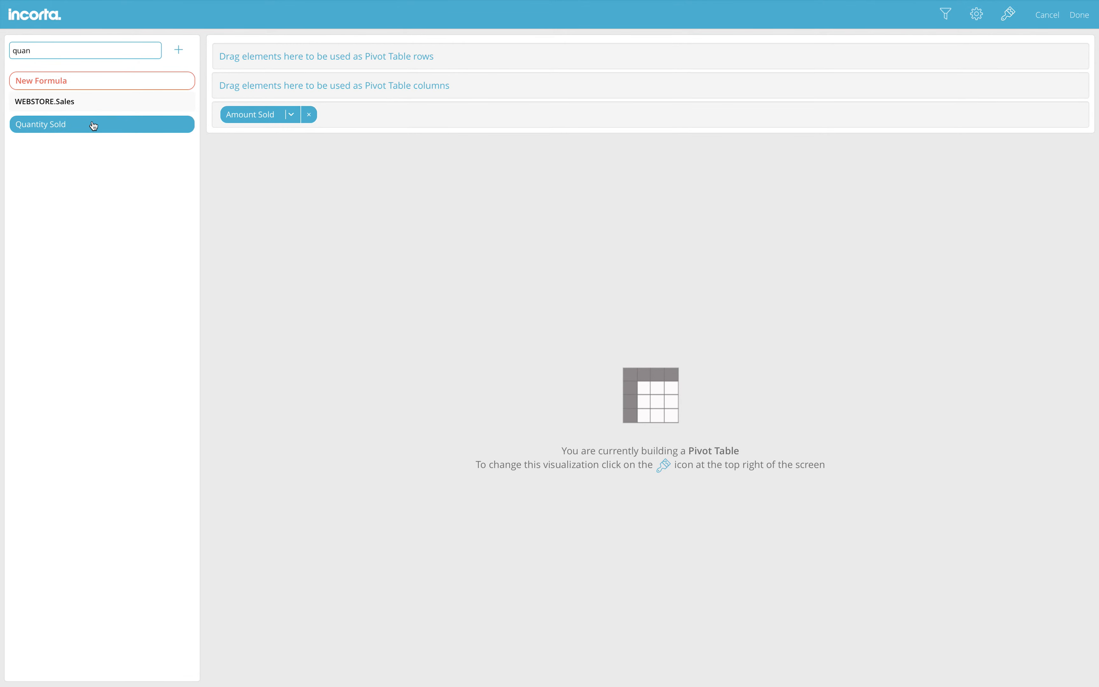
{"action": "left_click_drag", "start_coordinate": [93, 126], "coordinate": [227, 111]}
Add Category and Subcategory as the pivot's row levels
{"action": "double_click", "coordinate": [54, 49]}
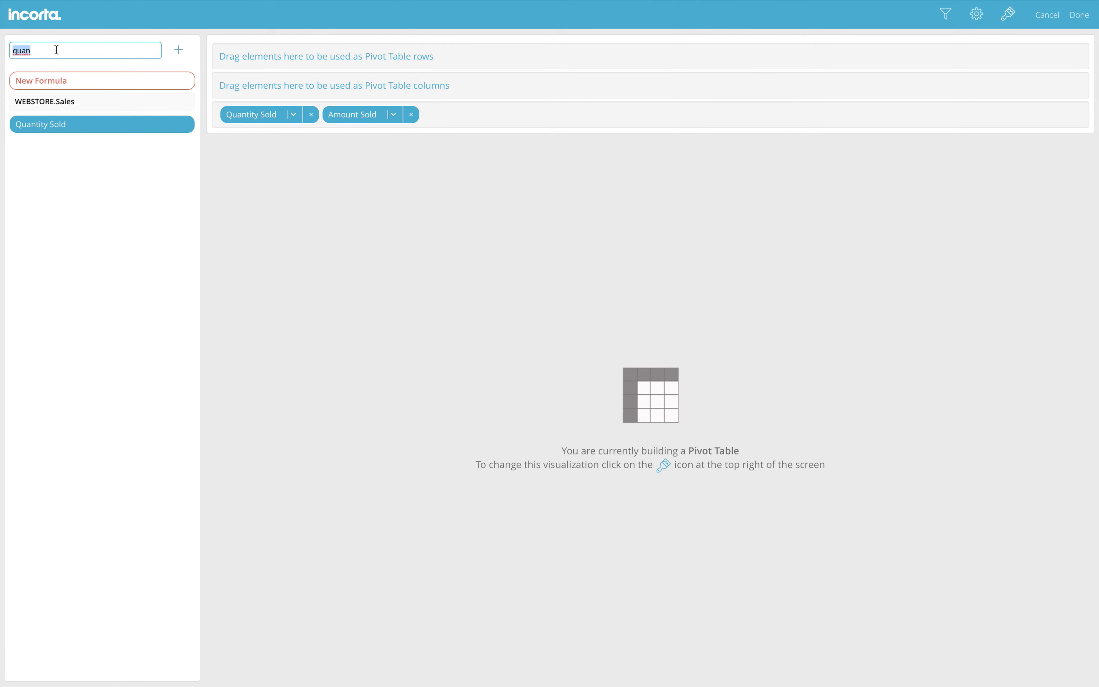
{"action": "type", "text": "ca"}
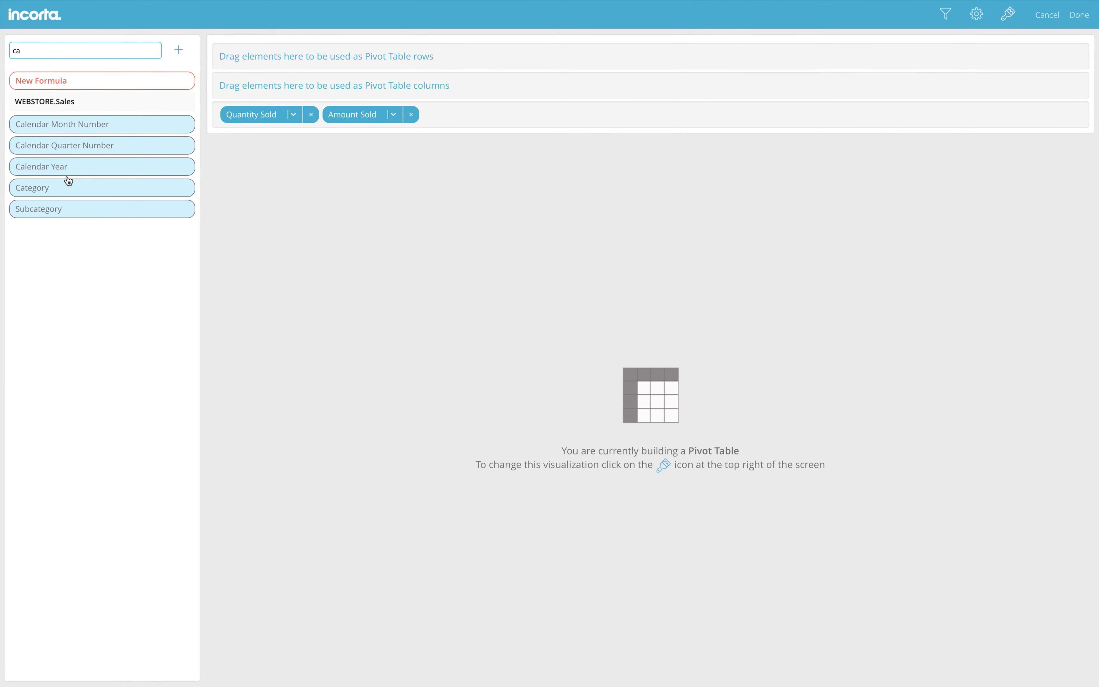
{"action": "left_click_drag", "start_coordinate": [69, 187], "coordinate": [264, 63]}
{"action": "left_click_drag", "start_coordinate": [136, 210], "coordinate": [321, 55]}
Set the pivot columns to Calendar Year and Calendar Month Number
{"action": "double_click", "coordinate": [54, 50]}
{"action": "type", "text": "year"}
{"action": "left_click_drag", "start_coordinate": [54, 124], "coordinate": [259, 95]}
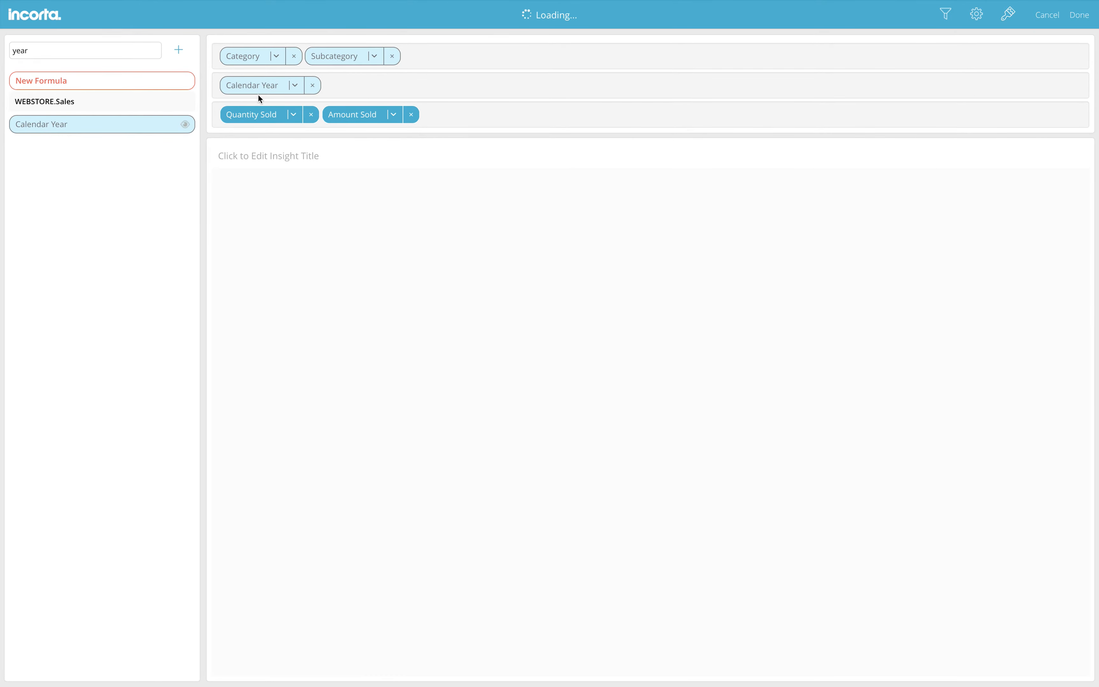
{"action": "left_click", "coordinate": [394, 115]}
{"action": "double_click", "coordinate": [32, 44]}
{"action": "left_click", "coordinate": [32, 49]}
{"action": "key", "text": "BackSpace"}
{"action": "key", "text": "BackSpace"}
{"action": "type", "text": "month"}
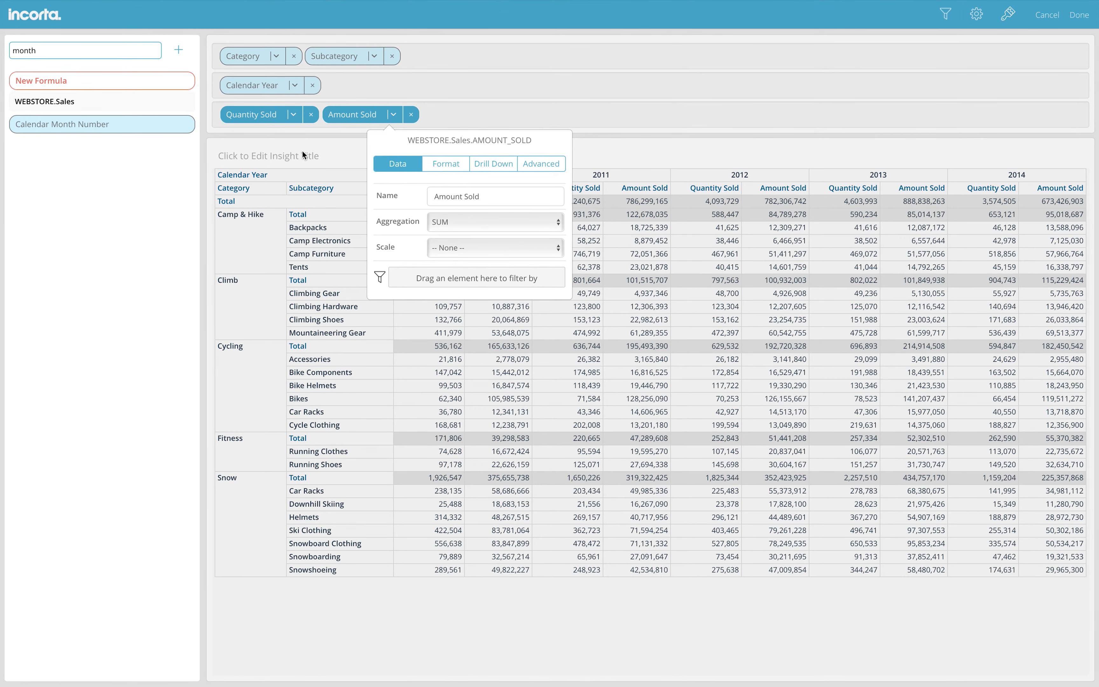
{"action": "left_click", "coordinate": [259, 134]}
{"action": "left_click_drag", "start_coordinate": [50, 124], "coordinate": [332, 91]}
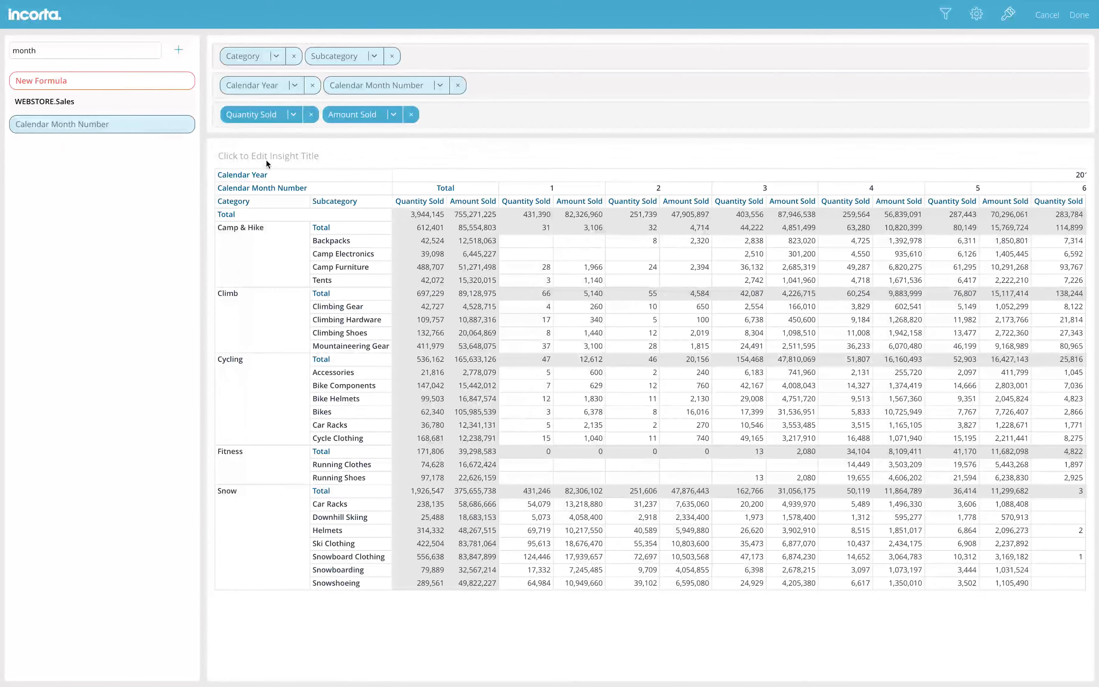
Title the pivot 'Pivot' and save it to the dashboard
{"action": "left_click", "coordinate": [309, 157]}
{"action": "type", "text": "Pi"}
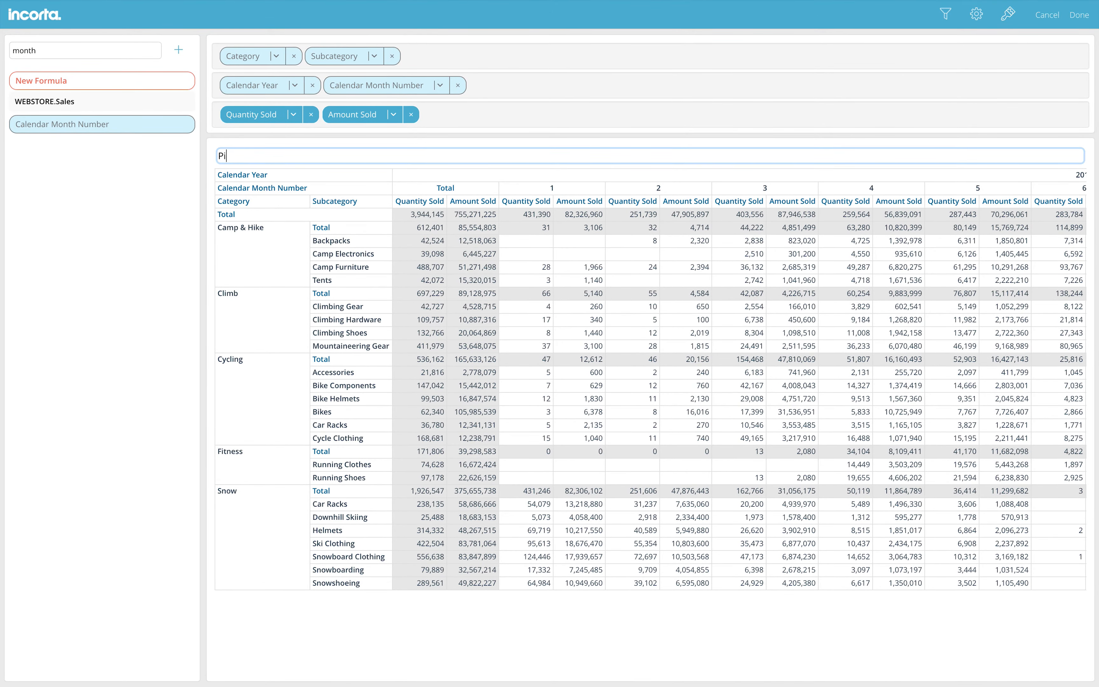
{"action": "type", "text": "vot"}
{"action": "left_click", "coordinate": [1077, 15]}
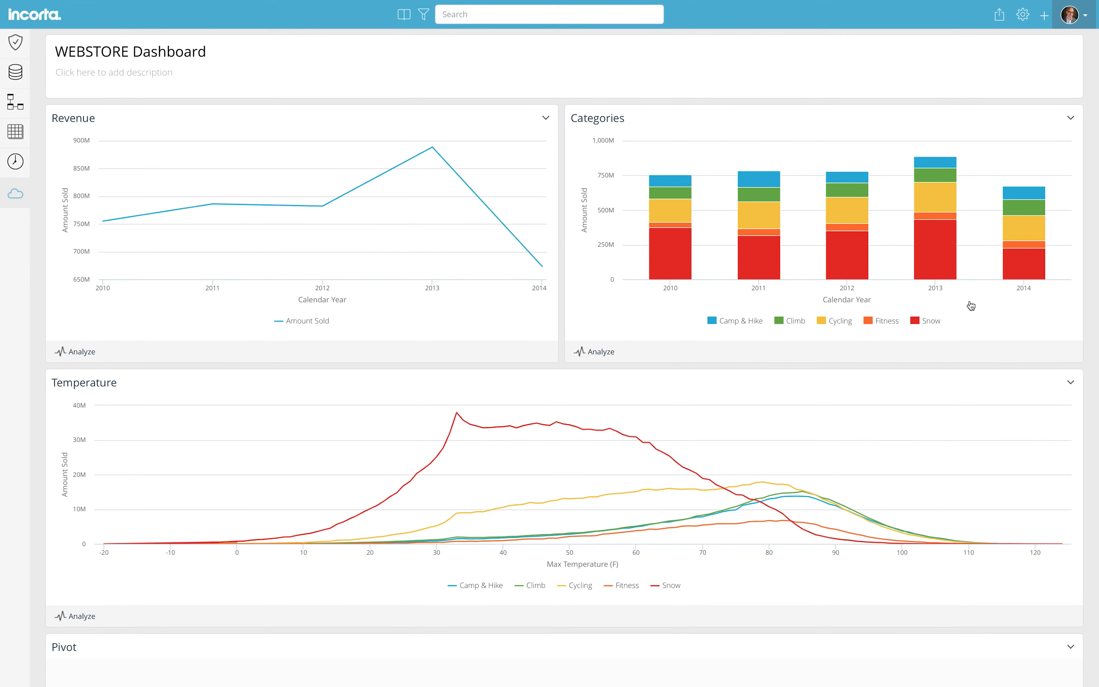
{"action": "scroll", "coordinate": [971, 305], "scroll_direction": "down", "scroll_amount": 5}
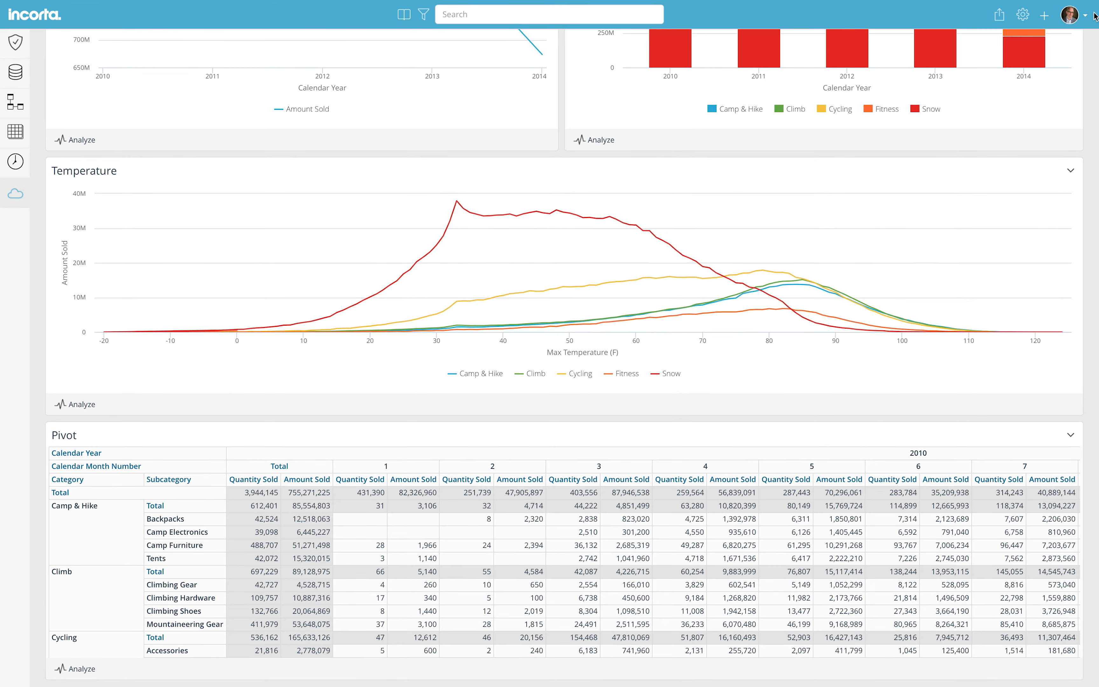
Start a new Table insight with Time Id and Cust City columns
{"action": "left_click", "coordinate": [1045, 17]}
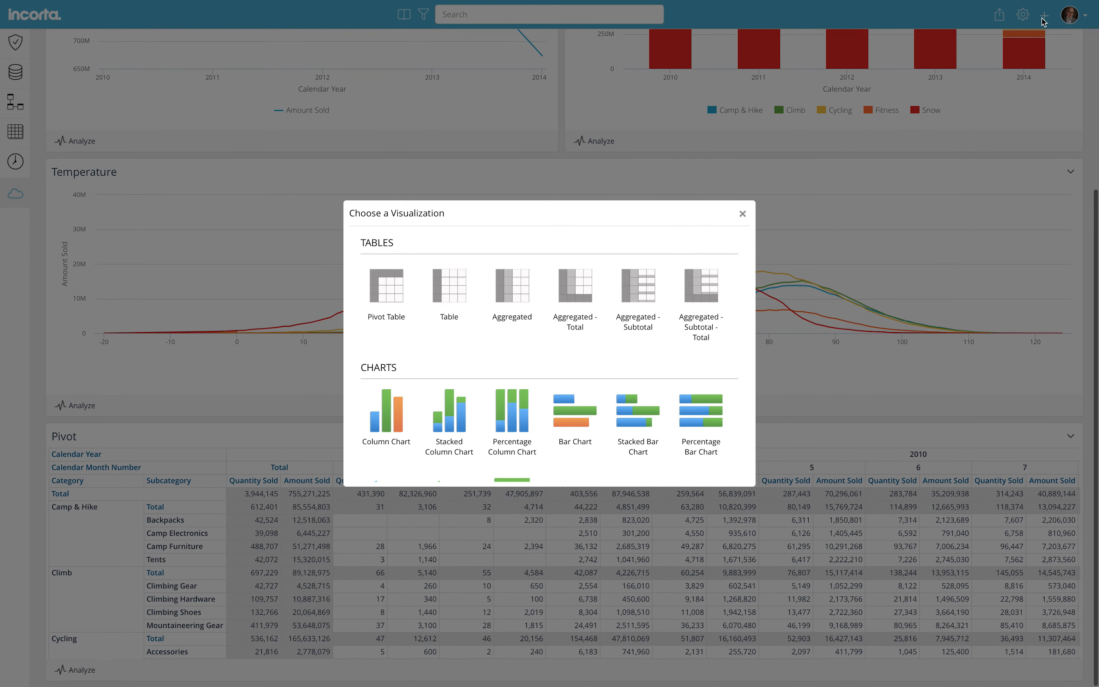
{"action": "left_click", "coordinate": [459, 291]}
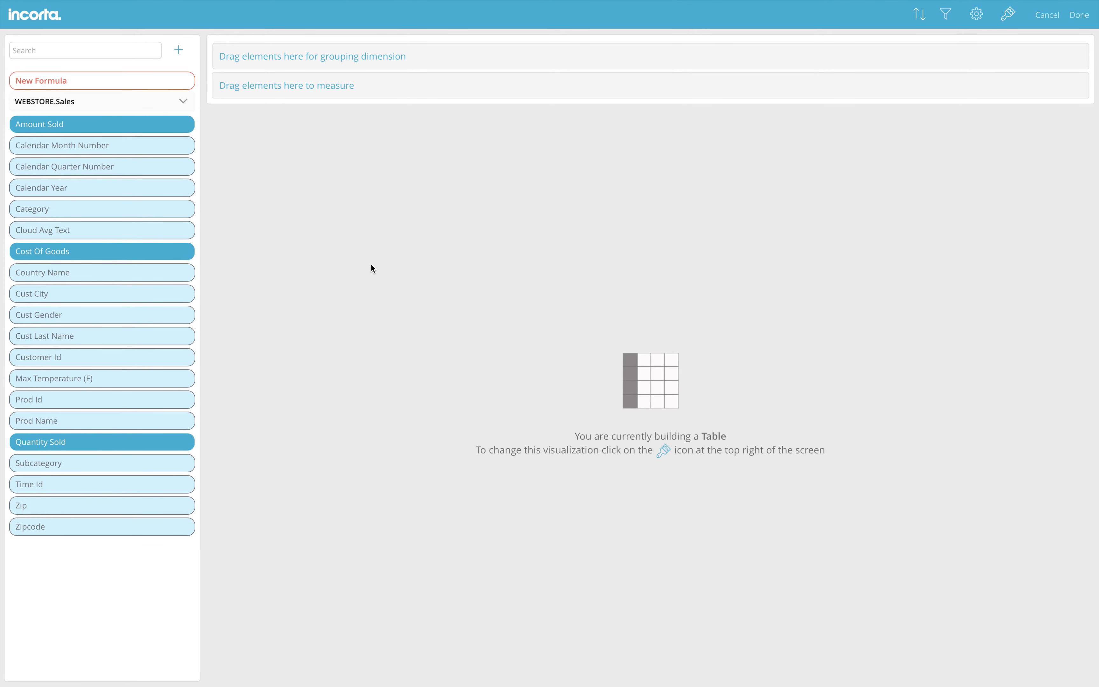
{"action": "left_click", "coordinate": [64, 50]}
{"action": "type", "text": "time"}
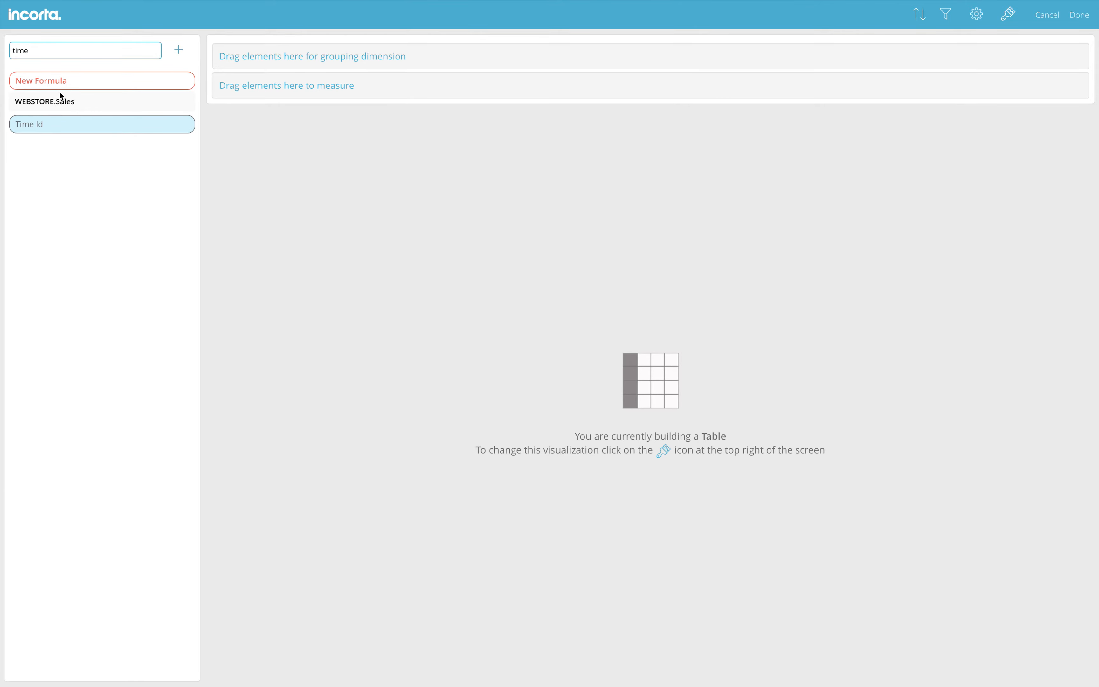
{"action": "left_click_drag", "start_coordinate": [60, 123], "coordinate": [278, 85]}
{"action": "double_click", "coordinate": [73, 46]}
{"action": "type", "text": "city"}
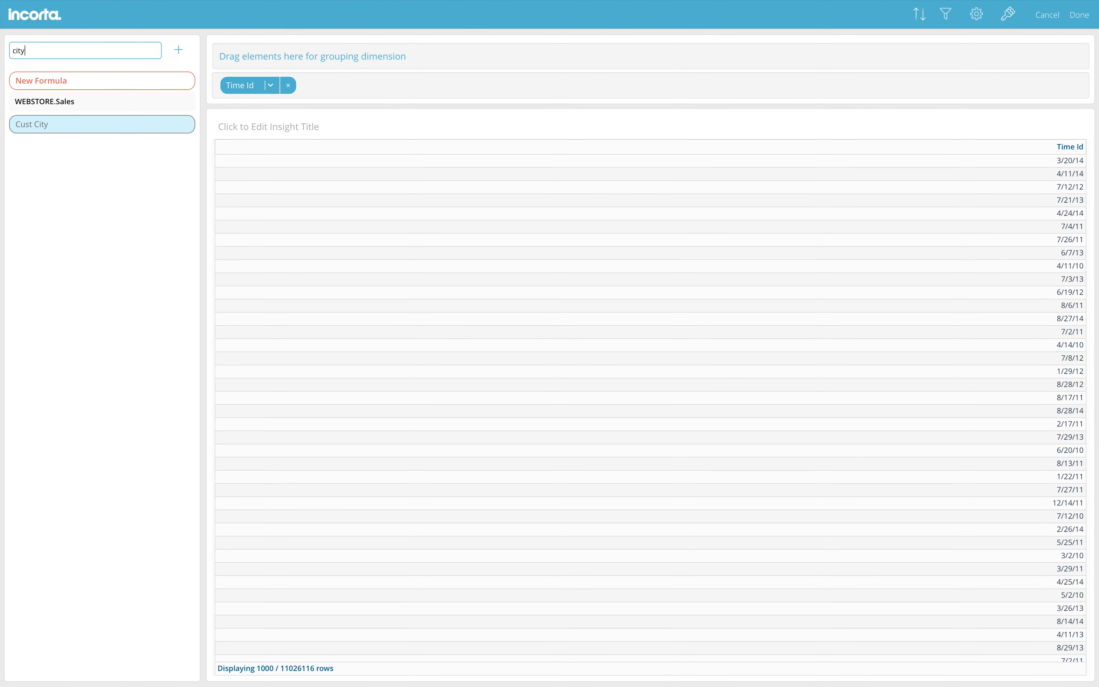
{"action": "left_click_drag", "start_coordinate": [75, 129], "coordinate": [336, 91]}
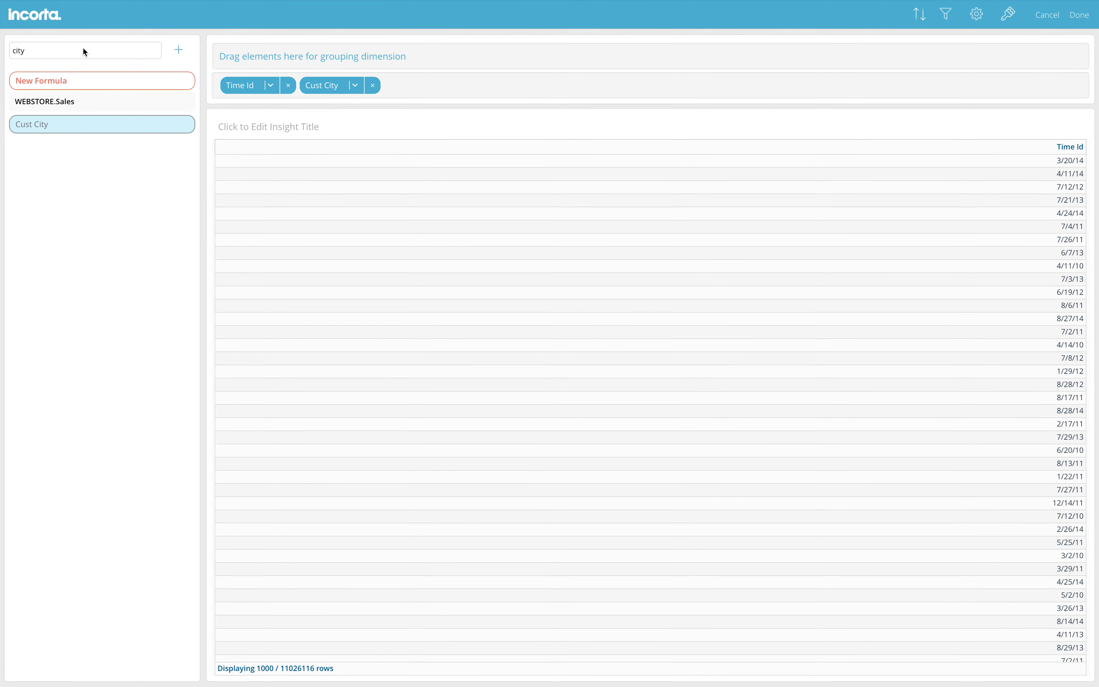
Add Cust Last Name, Category and Prod Name as table columns
{"action": "double_click", "coordinate": [64, 47]}
{"action": "type", "text": "last"}
{"action": "left_click_drag", "start_coordinate": [59, 123], "coordinate": [429, 84]}
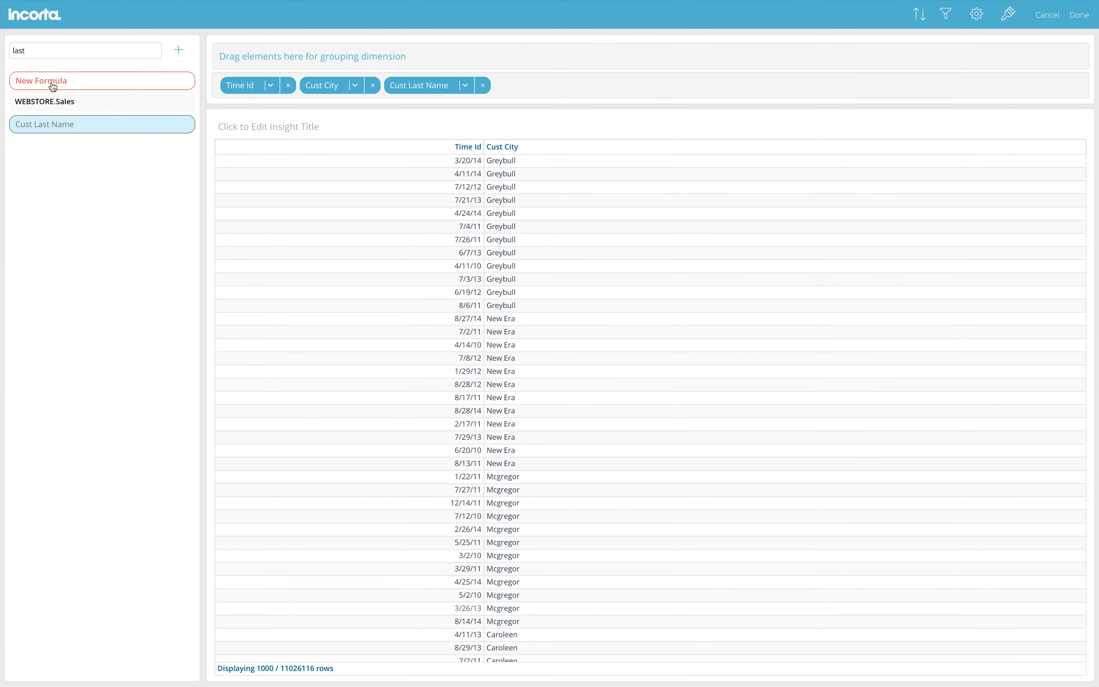
{"action": "double_click", "coordinate": [41, 49]}
{"action": "type", "text": "cate"}
{"action": "left_click_drag", "start_coordinate": [58, 123], "coordinate": [512, 85]}
{"action": "left_click", "coordinate": [84, 50]}
{"action": "type", "text": "e"}
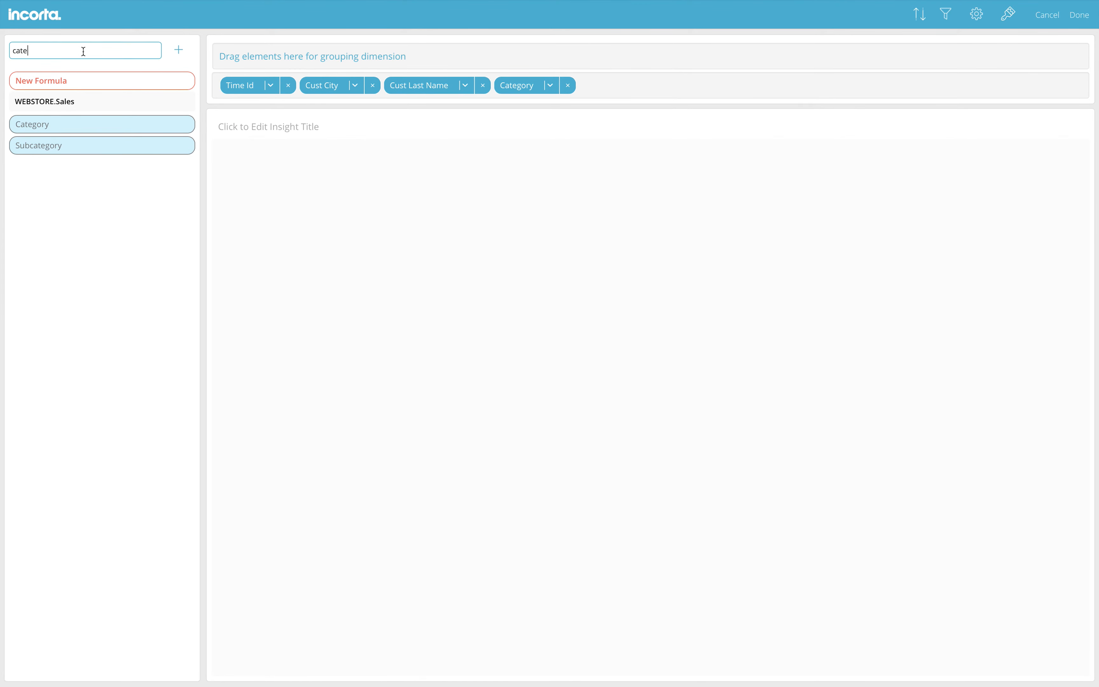
{"action": "key", "text": "BackSpace"}
{"action": "key", "text": "BackSpace"}
{"action": "key", "text": "BackSpace"}
{"action": "key", "text": "BackSpace"}
{"action": "type", "text": "name"}
{"action": "left_click_drag", "start_coordinate": [87, 169], "coordinate": [574, 84]}
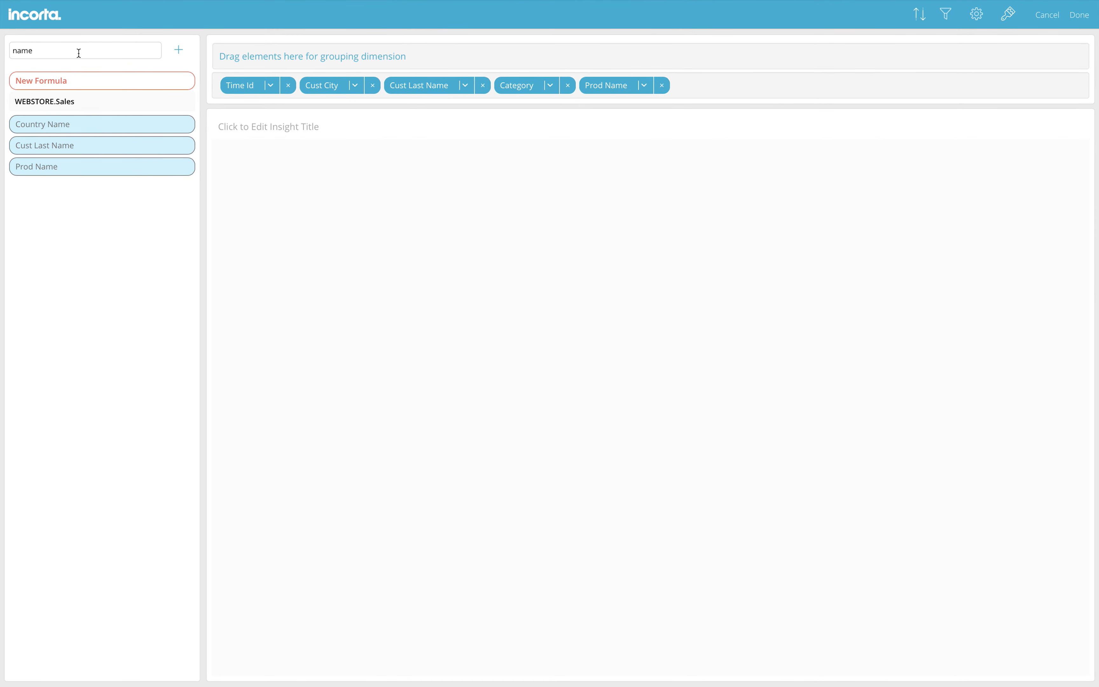
Add Quantity Sold and Amount Sold as the final table columns
{"action": "double_click", "coordinate": [66, 51]}
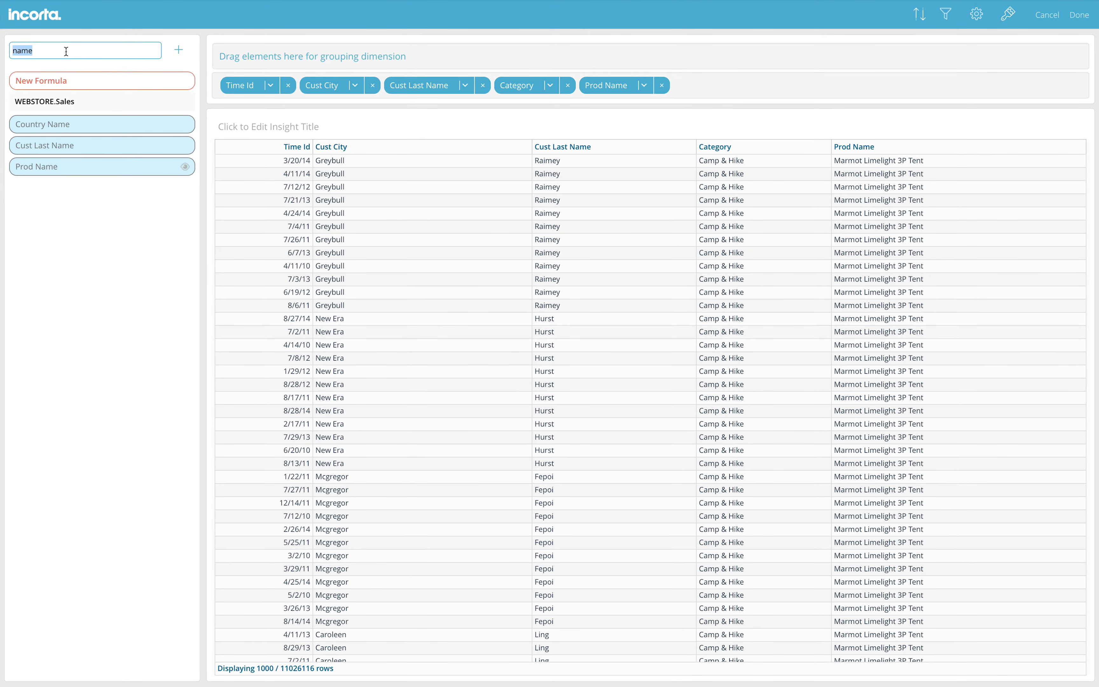
{"action": "type", "text": "quani"}
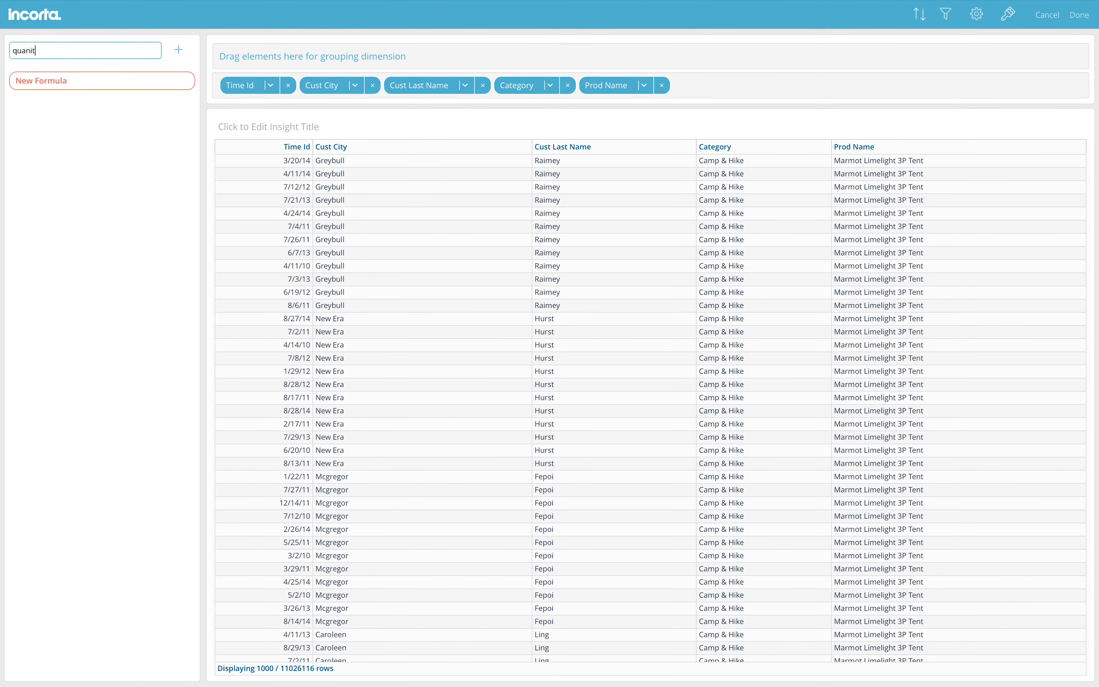
{"action": "key", "text": "BackSpace"}
{"action": "type", "text": "t"}
{"action": "left_click_drag", "start_coordinate": [75, 123], "coordinate": [779, 89]}
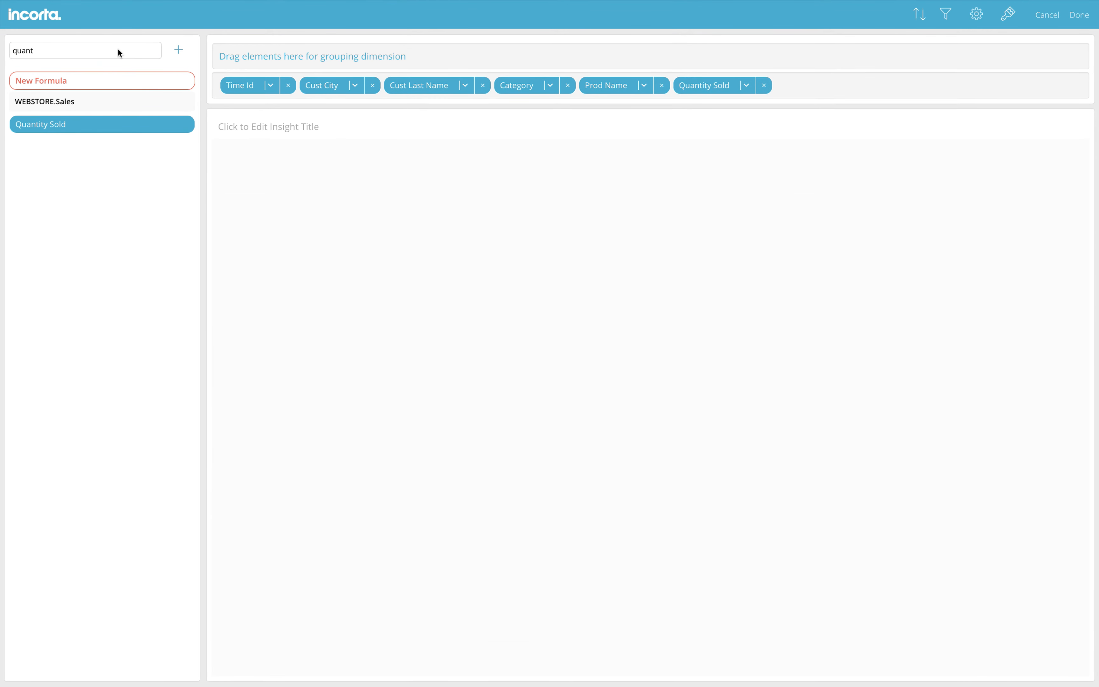
{"action": "double_click", "coordinate": [62, 51]}
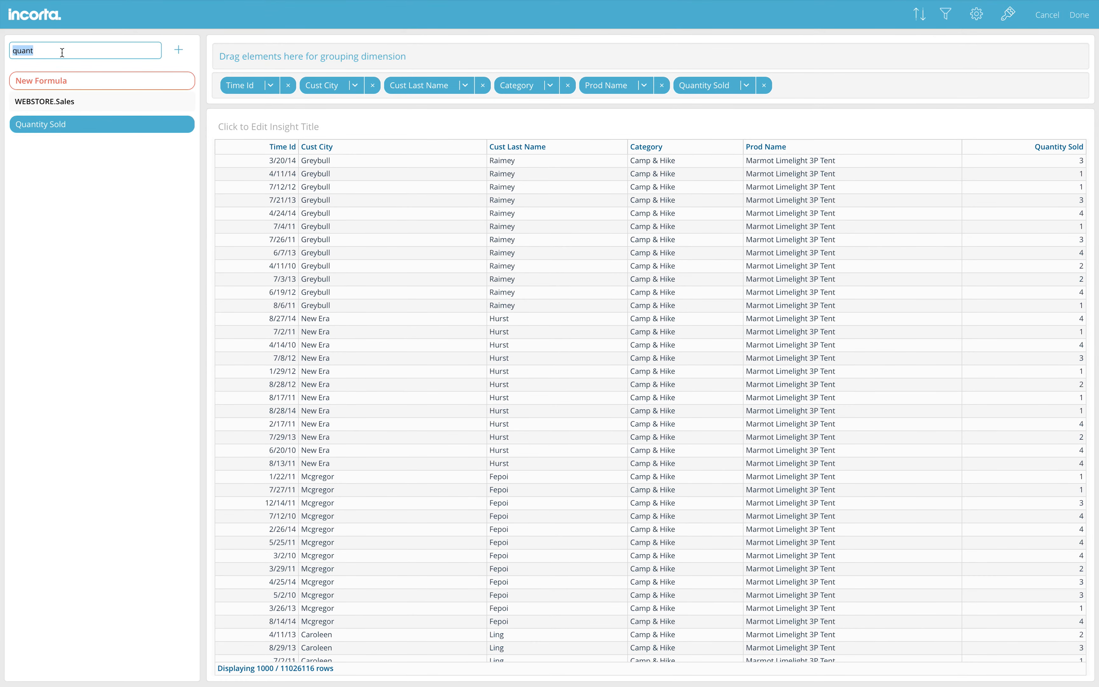
{"action": "key", "text": "BackSpace"}
{"action": "type", "text": "amoun"}
{"action": "left_click_drag", "start_coordinate": [61, 121], "coordinate": [849, 90]}
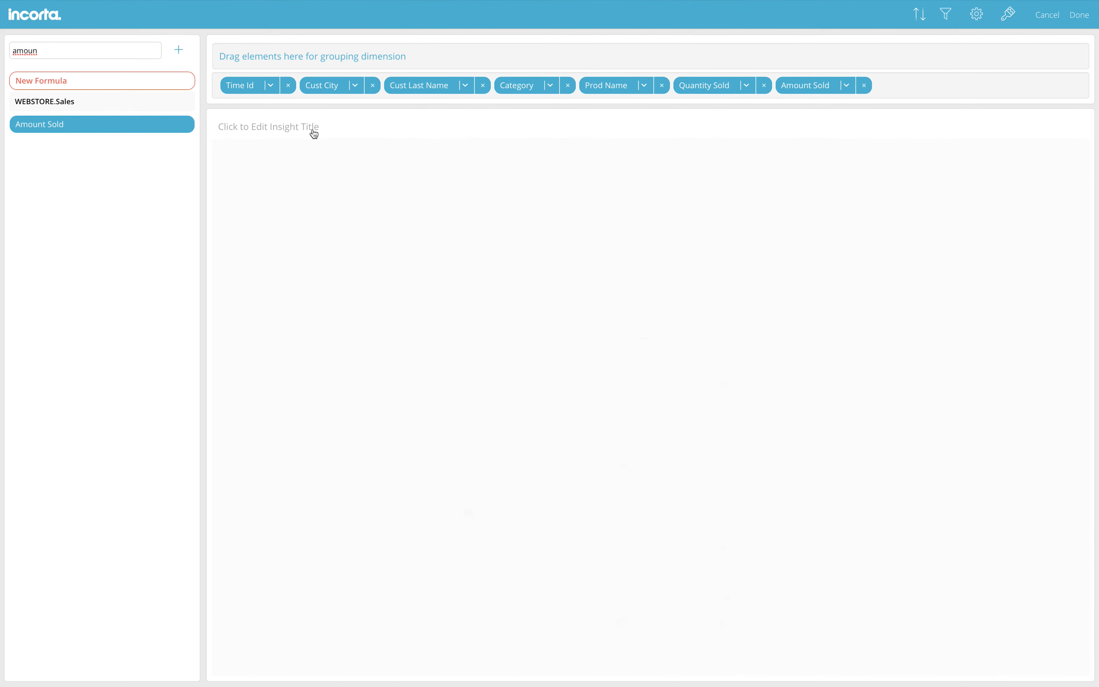
Title the table 'Deta' and save it to the dashboard
{"action": "left_click", "coordinate": [276, 130]}
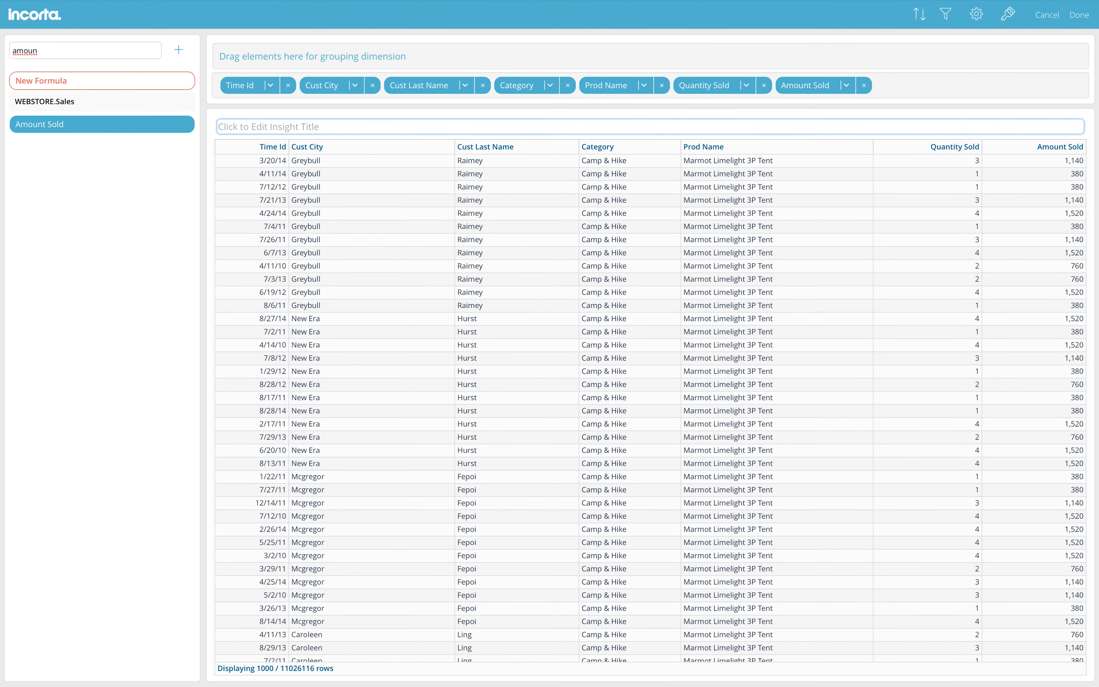
{"action": "type", "text": "Det"}
{"action": "key", "text": "Return"}
{"action": "left_click", "coordinate": [1079, 15]}
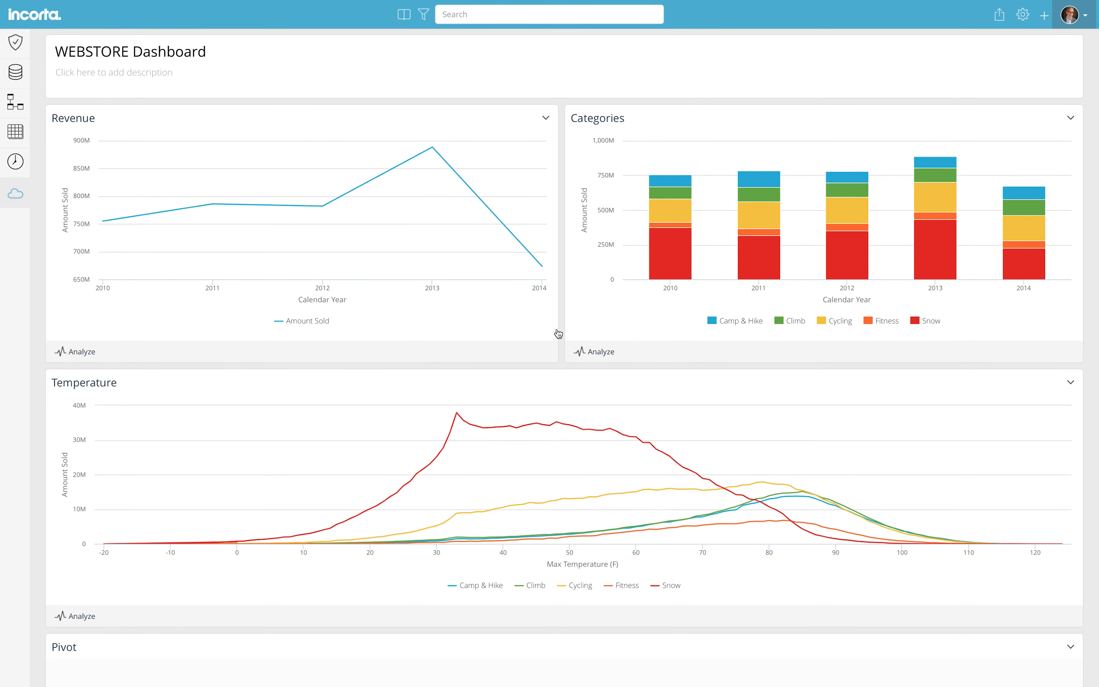
{"action": "left_click", "coordinate": [480, 11]}
{"action": "type", "text": "San Fr"}
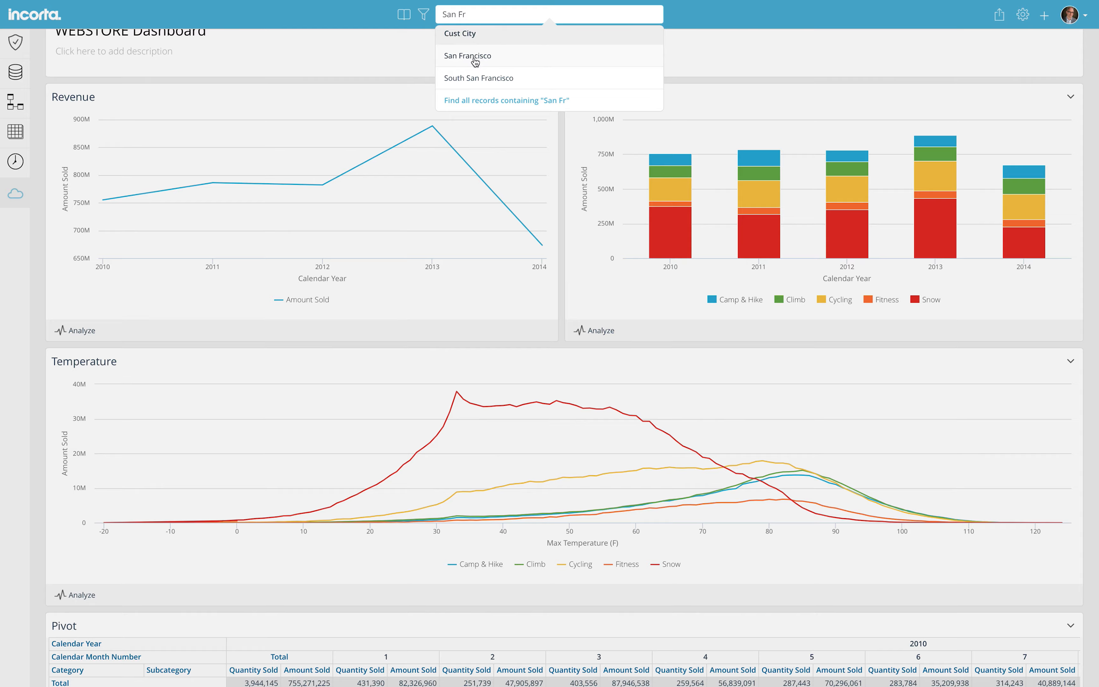
{"action": "left_click", "coordinate": [477, 55]}
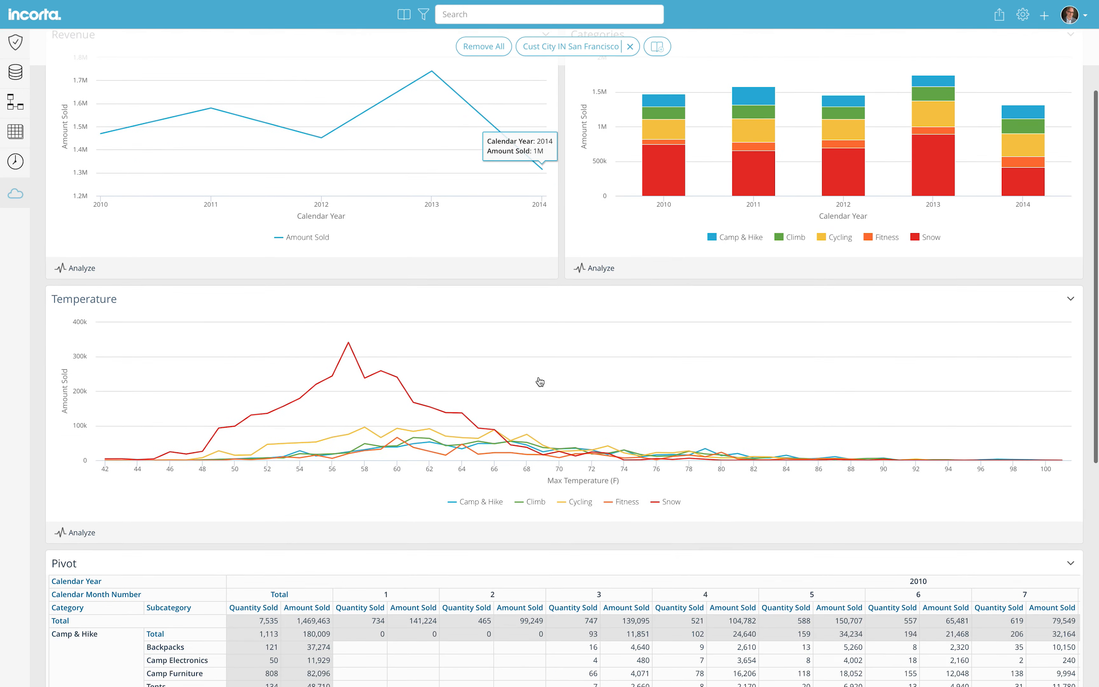
{"action": "scroll", "coordinate": [539, 382], "scroll_direction": "down", "scroll_amount": 5}
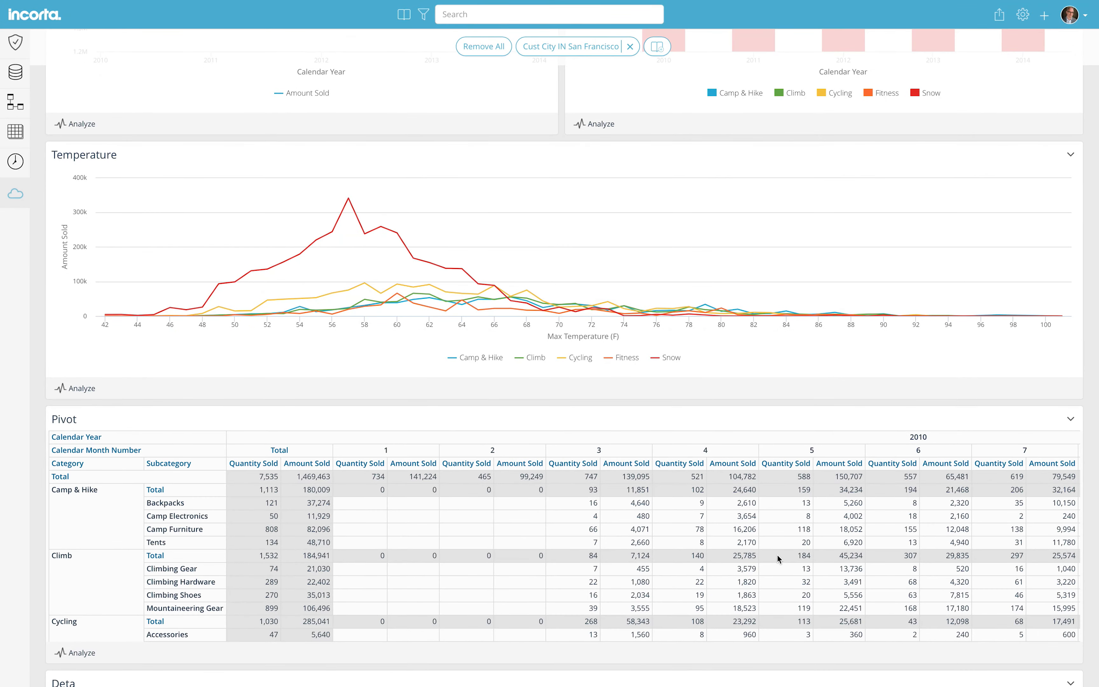
{"action": "scroll", "coordinate": [777, 559], "scroll_direction": "right", "scroll_amount": 2}
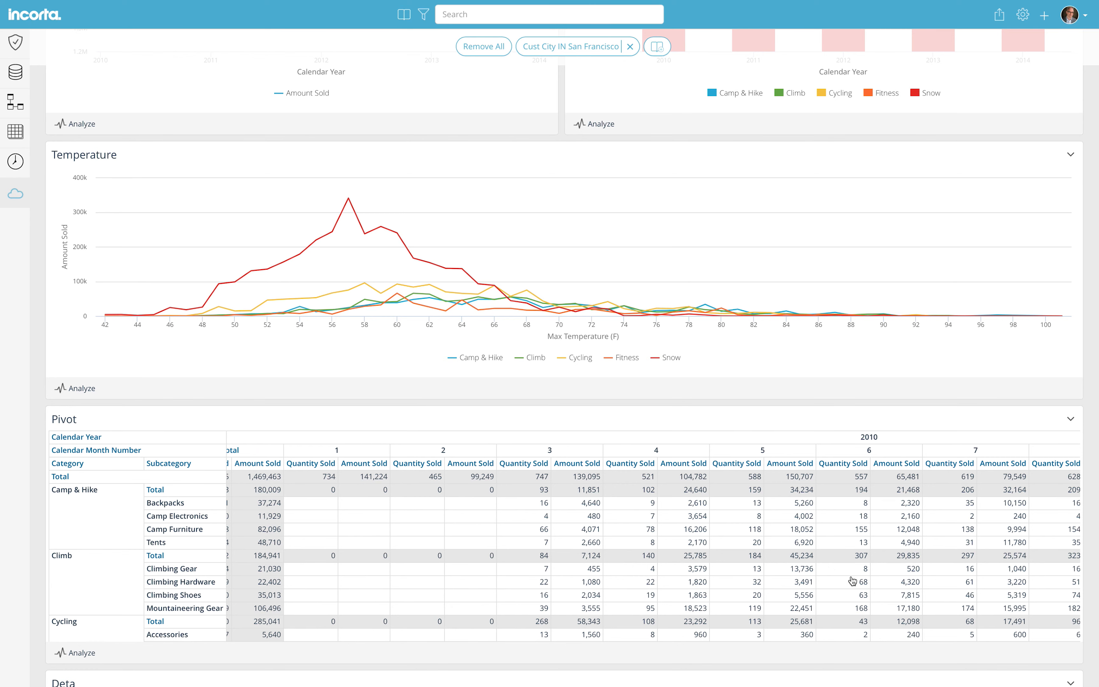
{"action": "left_click", "coordinate": [862, 543]}
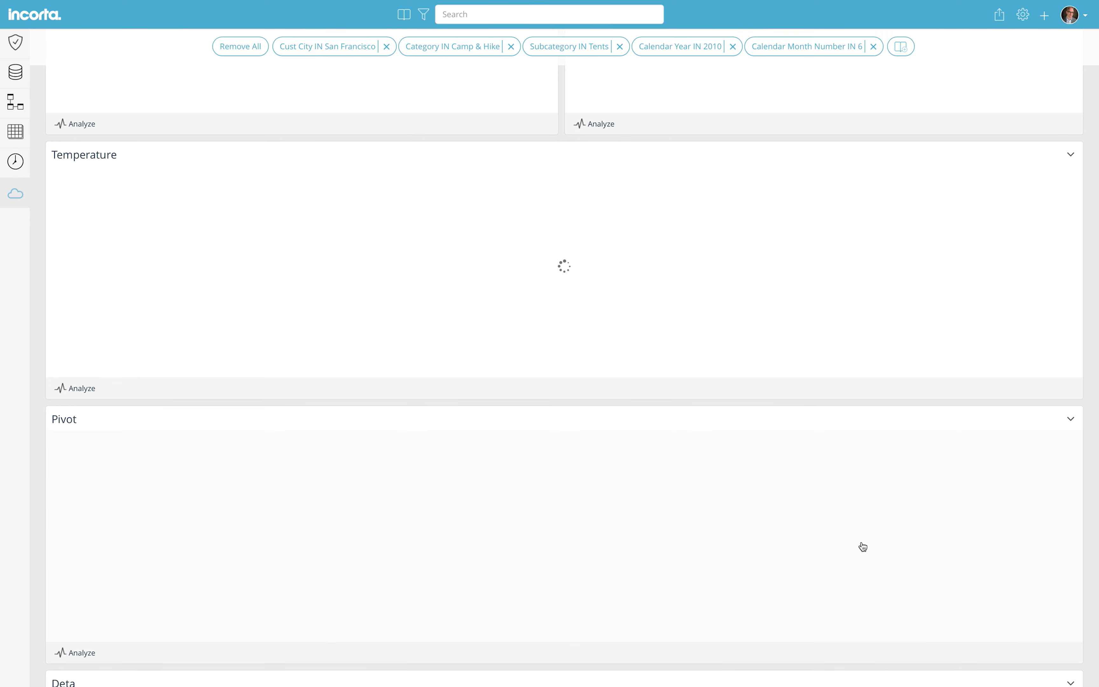
{"action": "scroll", "coordinate": [808, 630], "scroll_direction": "down", "scroll_amount": 5}
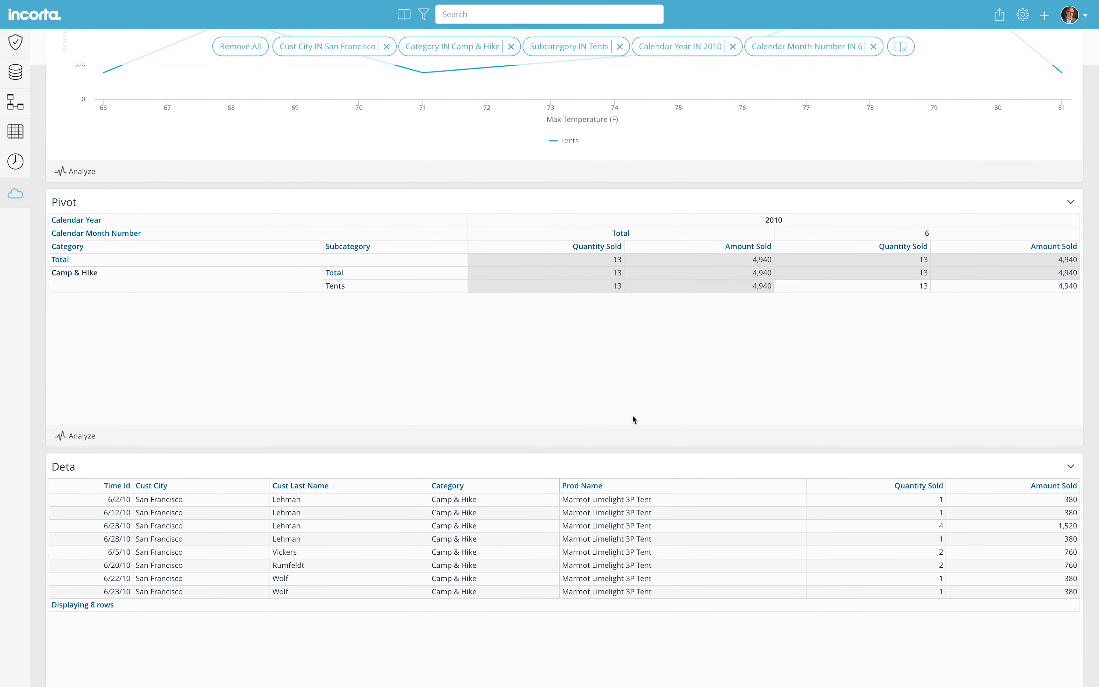
{"action": "left_click", "coordinate": [249, 47]}
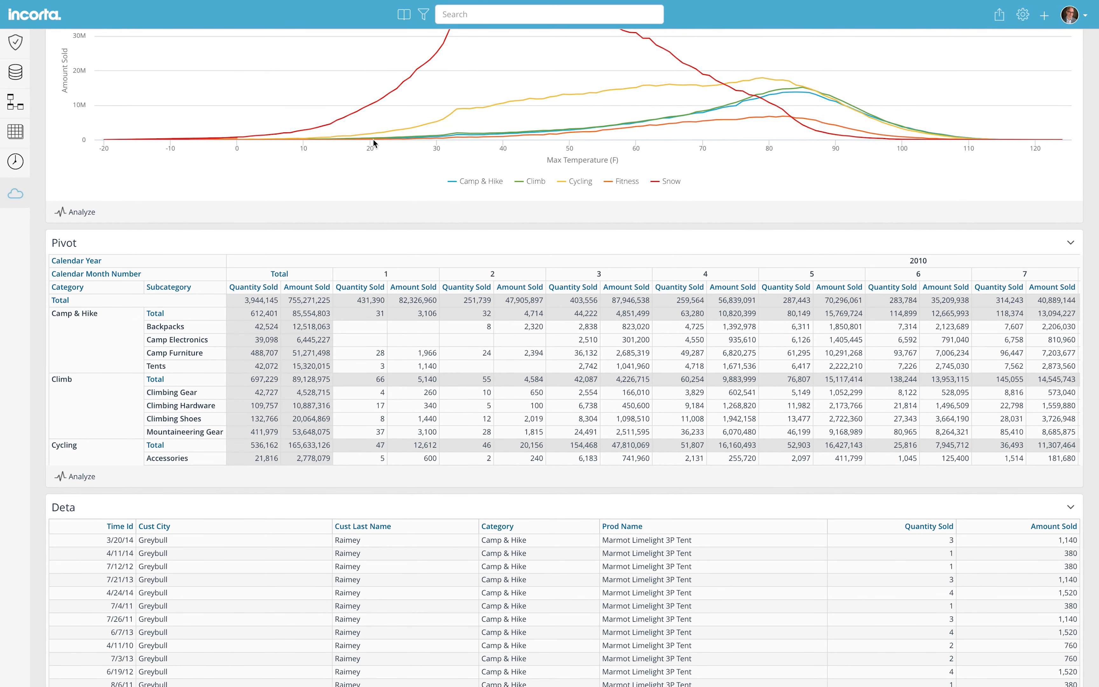
{"action": "scroll", "coordinate": [373, 139], "scroll_direction": "up", "scroll_amount": 10}
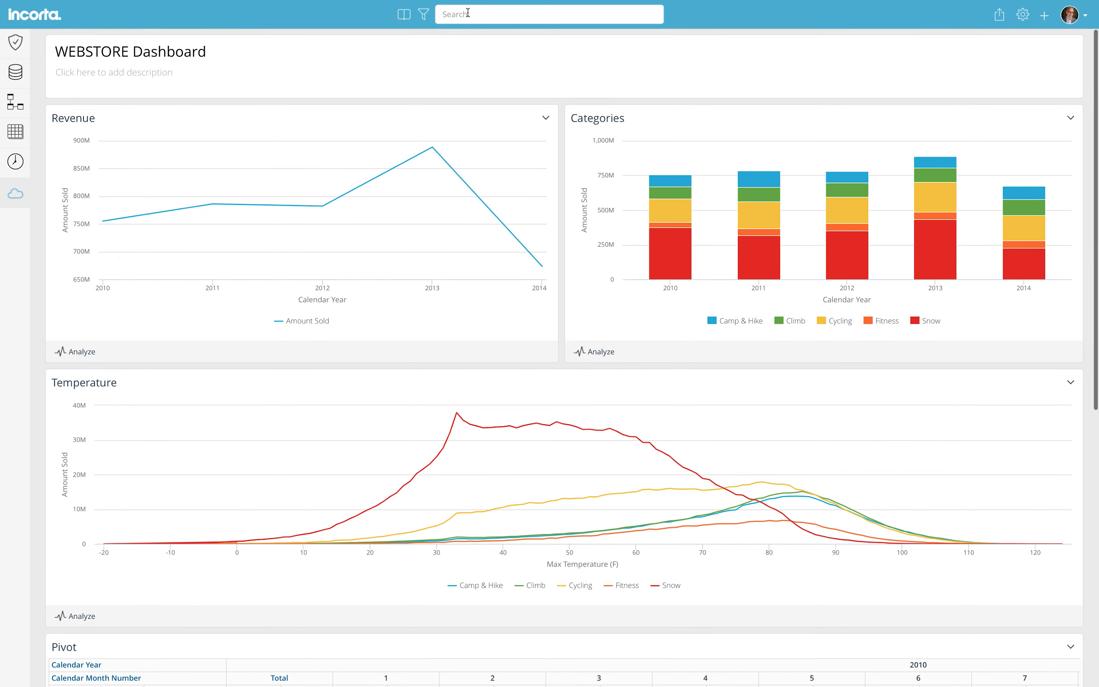
{"action": "left_click", "coordinate": [468, 12]}
Search 'female' and filter the dashboard to Cust Gender Female
{"action": "type", "text": "female"}
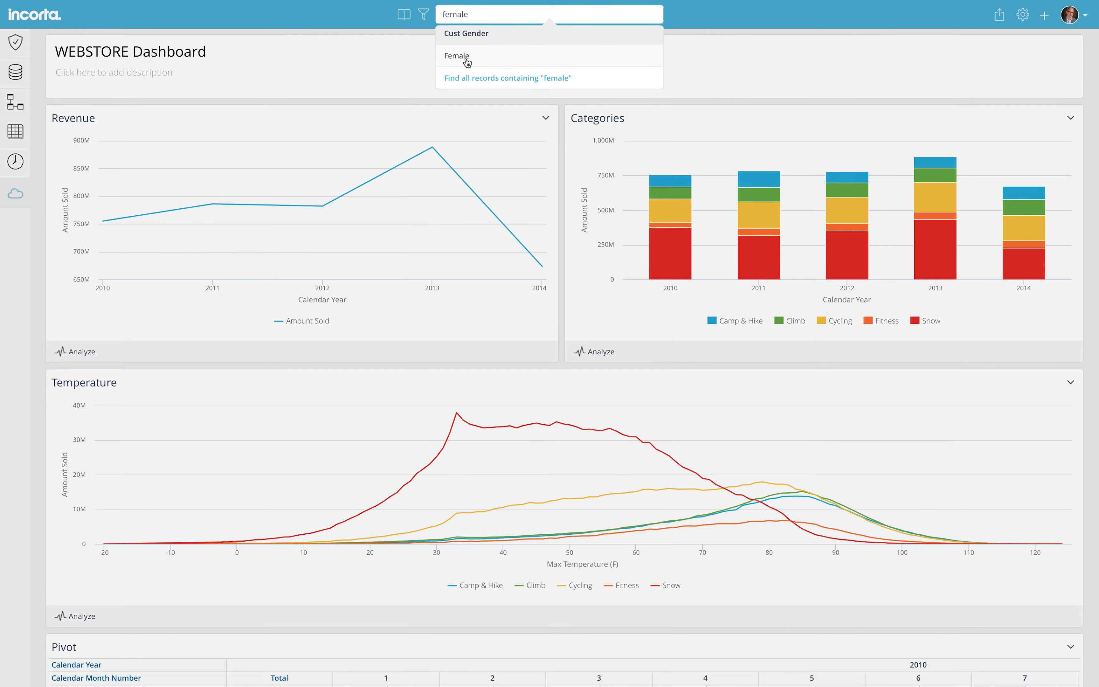
{"action": "left_click", "coordinate": [467, 56]}
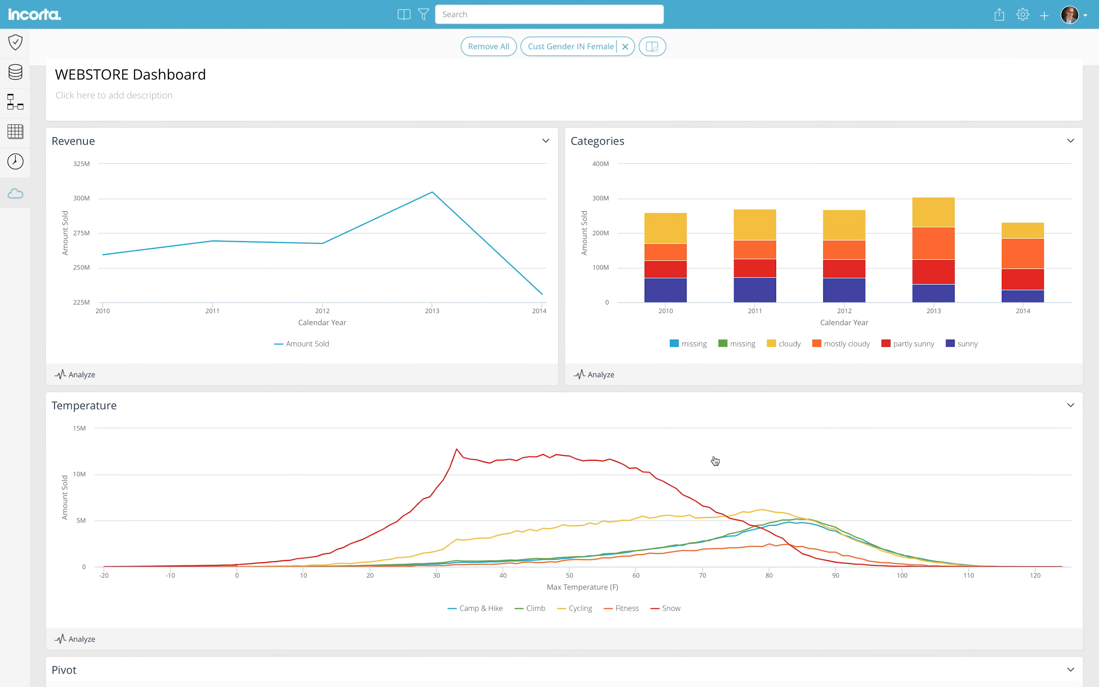
{"action": "scroll", "coordinate": [714, 456], "scroll_direction": "down", "scroll_amount": 1}
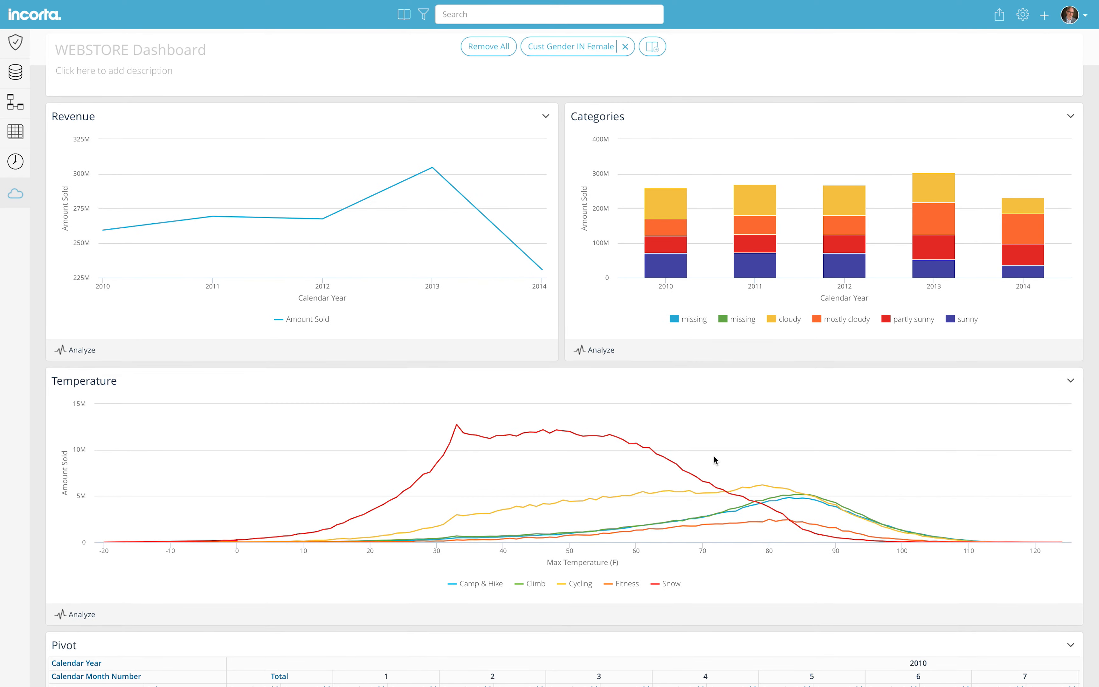
{"action": "scroll", "coordinate": [713, 456], "scroll_direction": "down", "scroll_amount": 8}
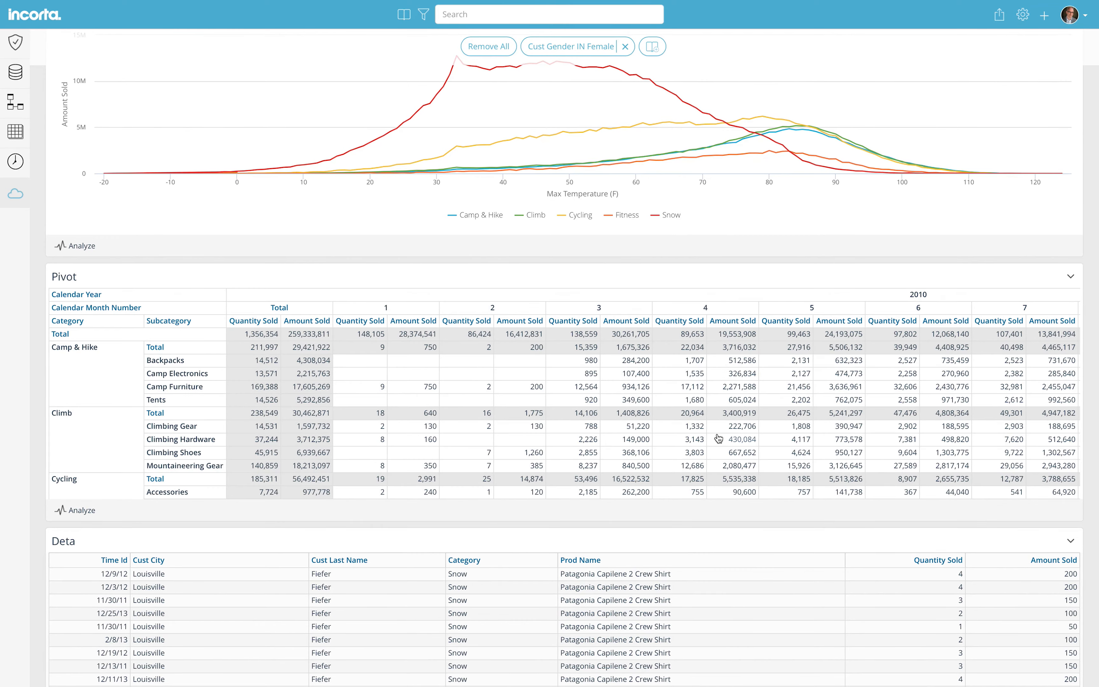